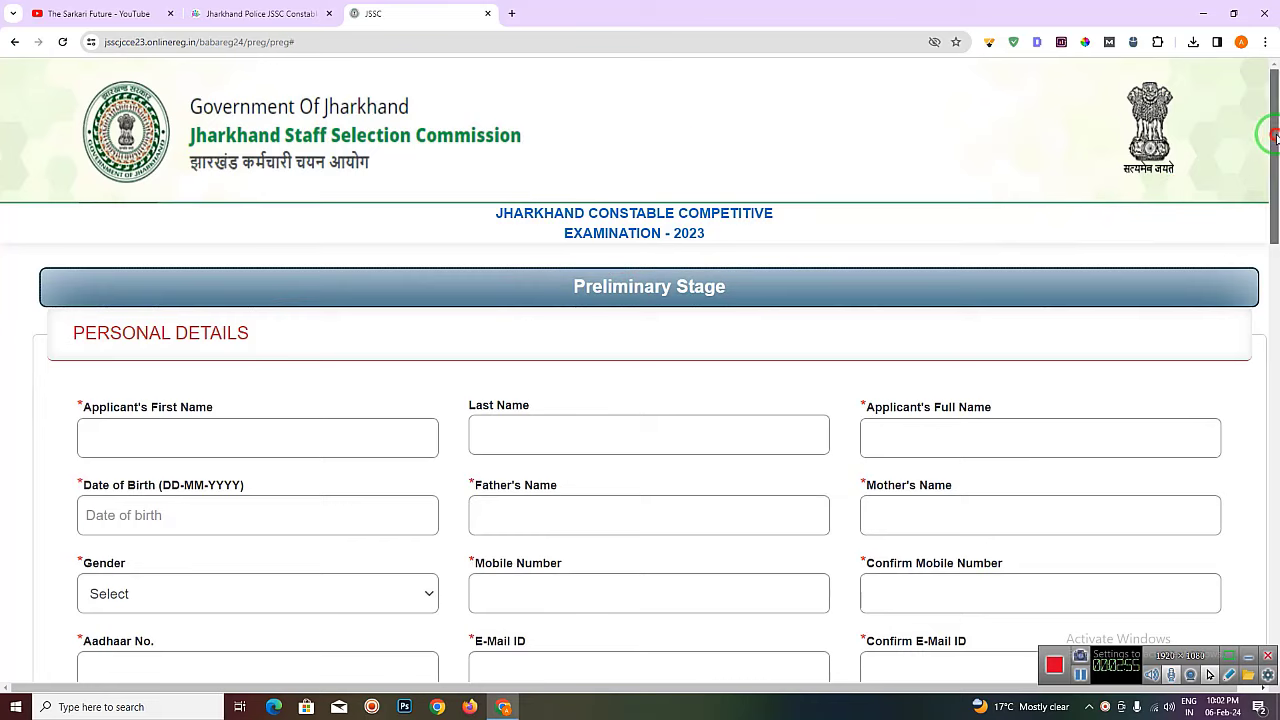
- Scroll down the preliminary-stage registration form to its empty Personal Details section
{"action": "scroll", "coordinate": [1272, 150], "scroll_direction": "down", "scroll_amount": 1}
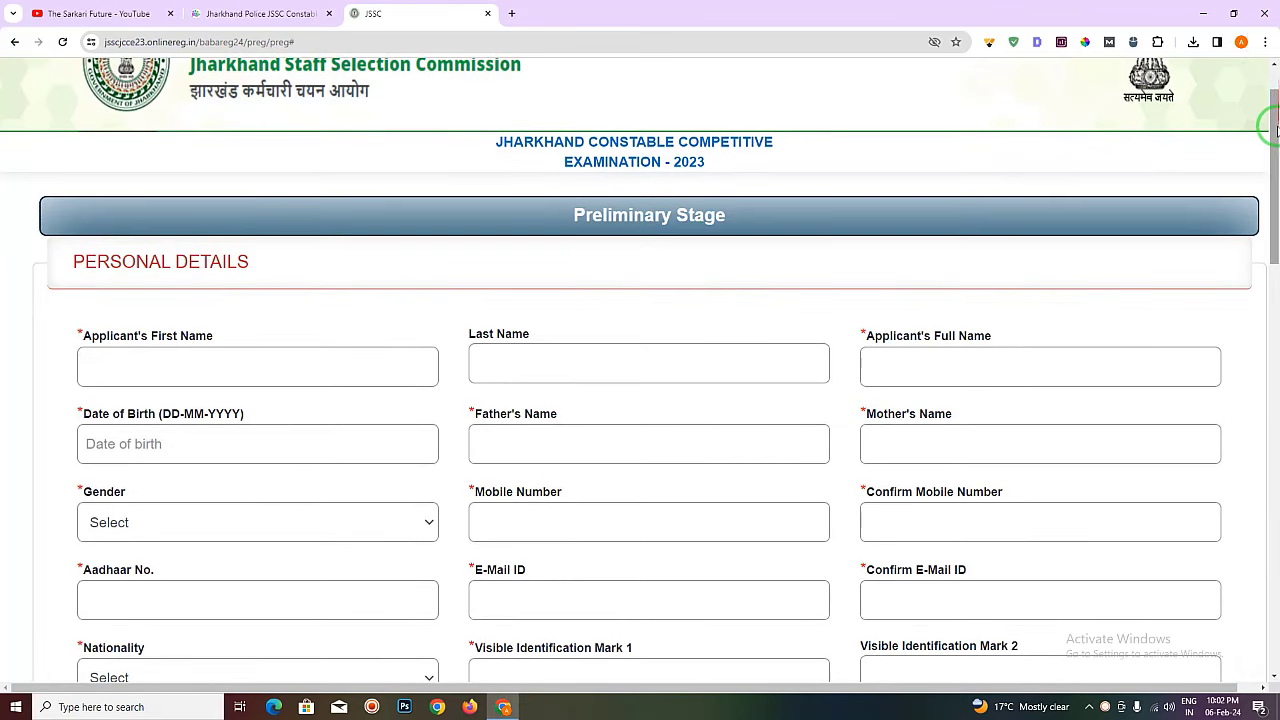
- Enter the applicant's first name and last name, and begin typing the full name
{"action": "left_click_drag", "start_coordinate": [1275, 118], "coordinate": [1275, 80]}
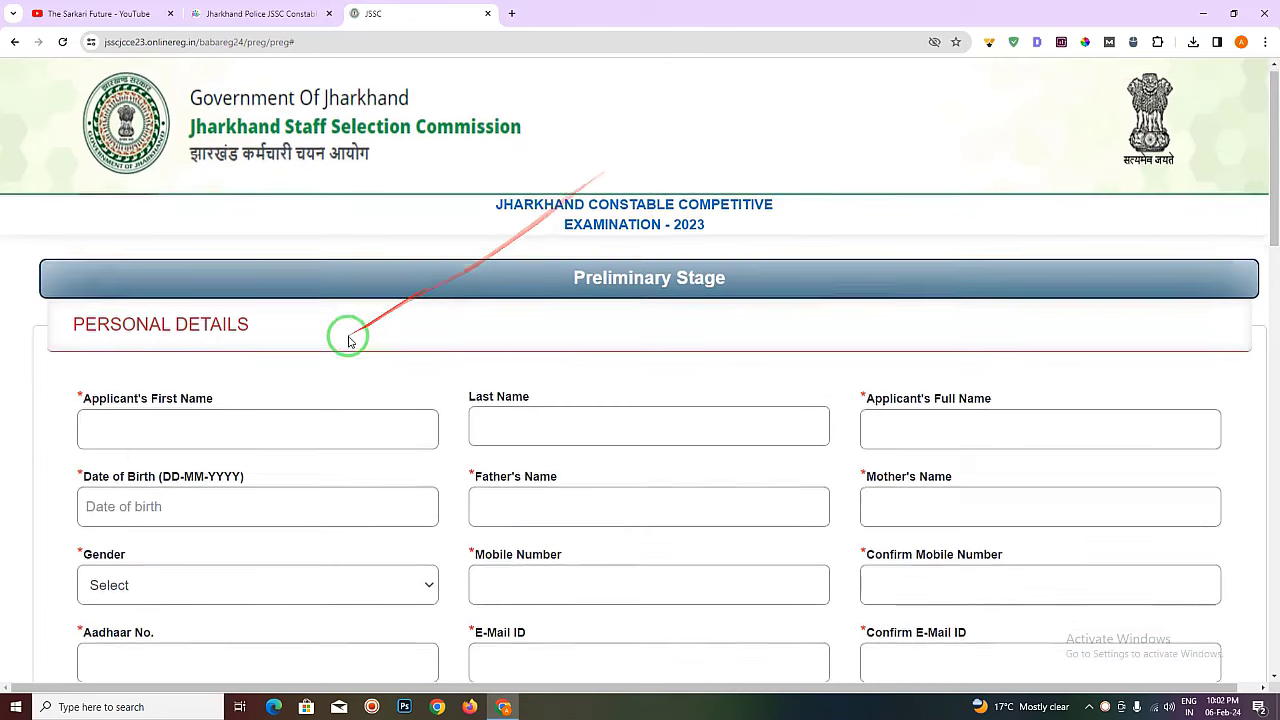
{"action": "scroll", "coordinate": [346, 336], "scroll_direction": "down", "scroll_amount": 1}
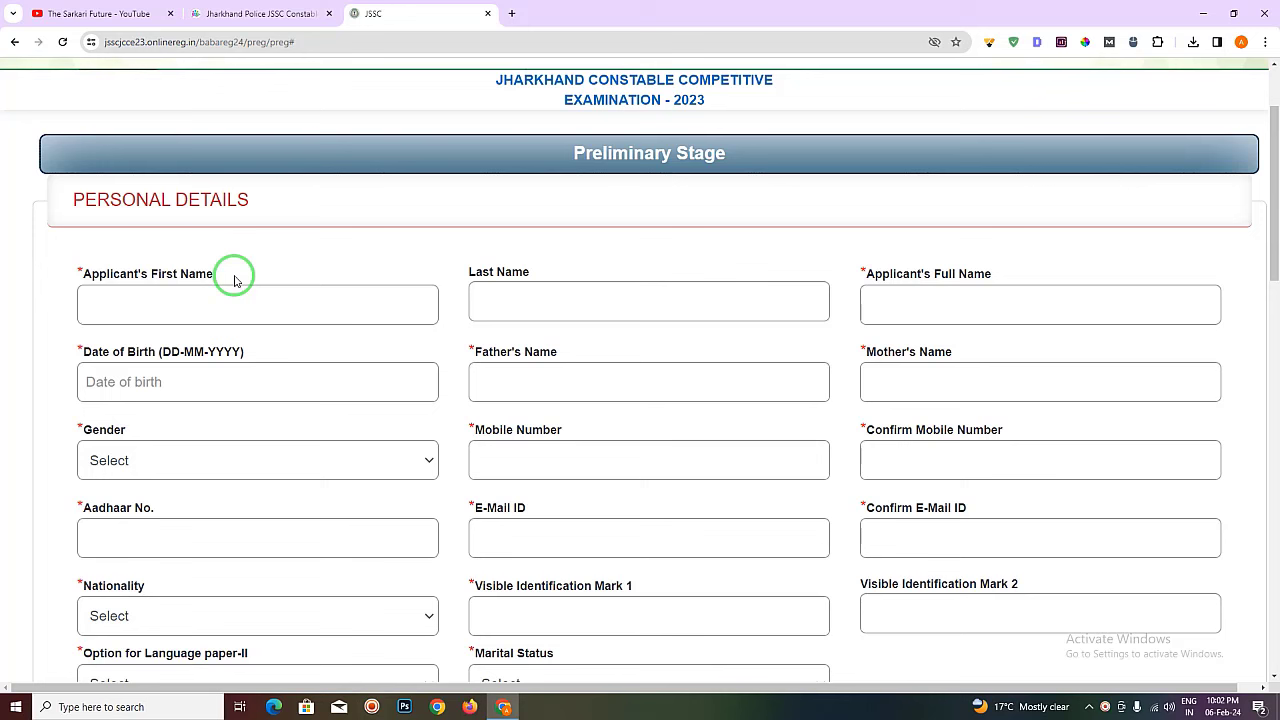
{"action": "left_click", "coordinate": [230, 295]}
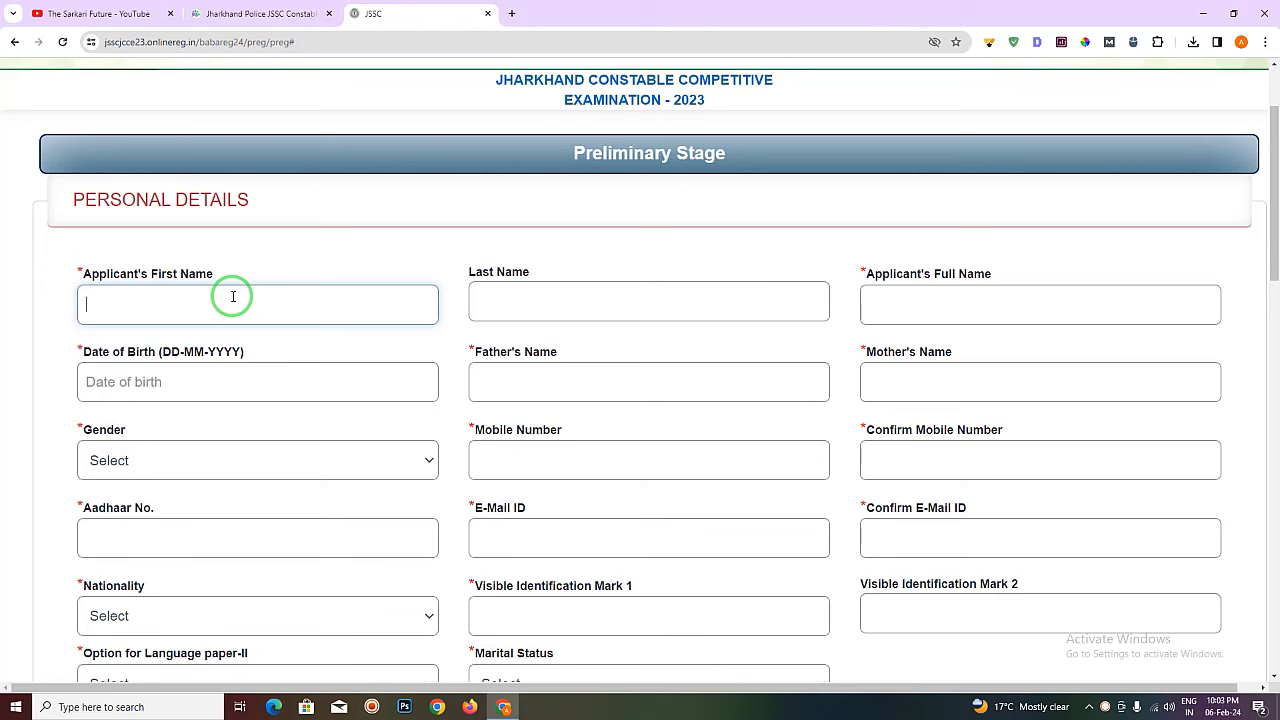
{"action": "key", "text": "Tab"}
{"action": "type", "text": "BHA"}
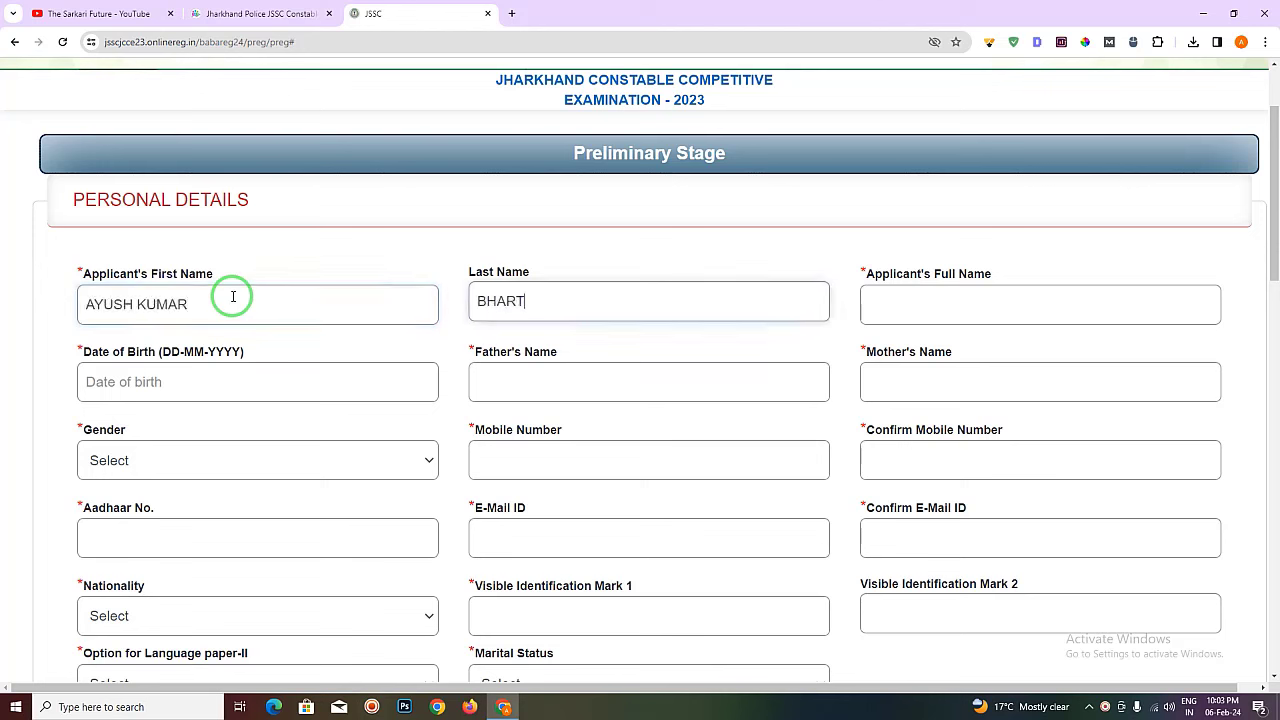
{"action": "left_click", "coordinate": [892, 308]}
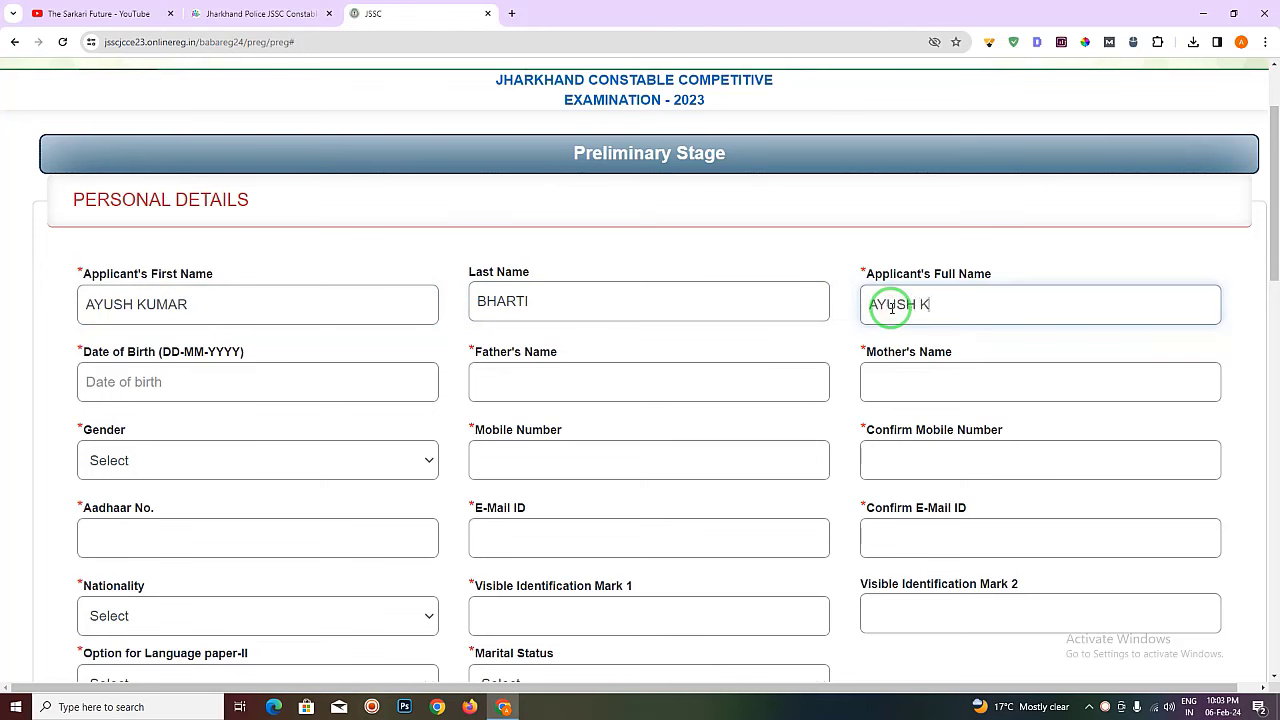
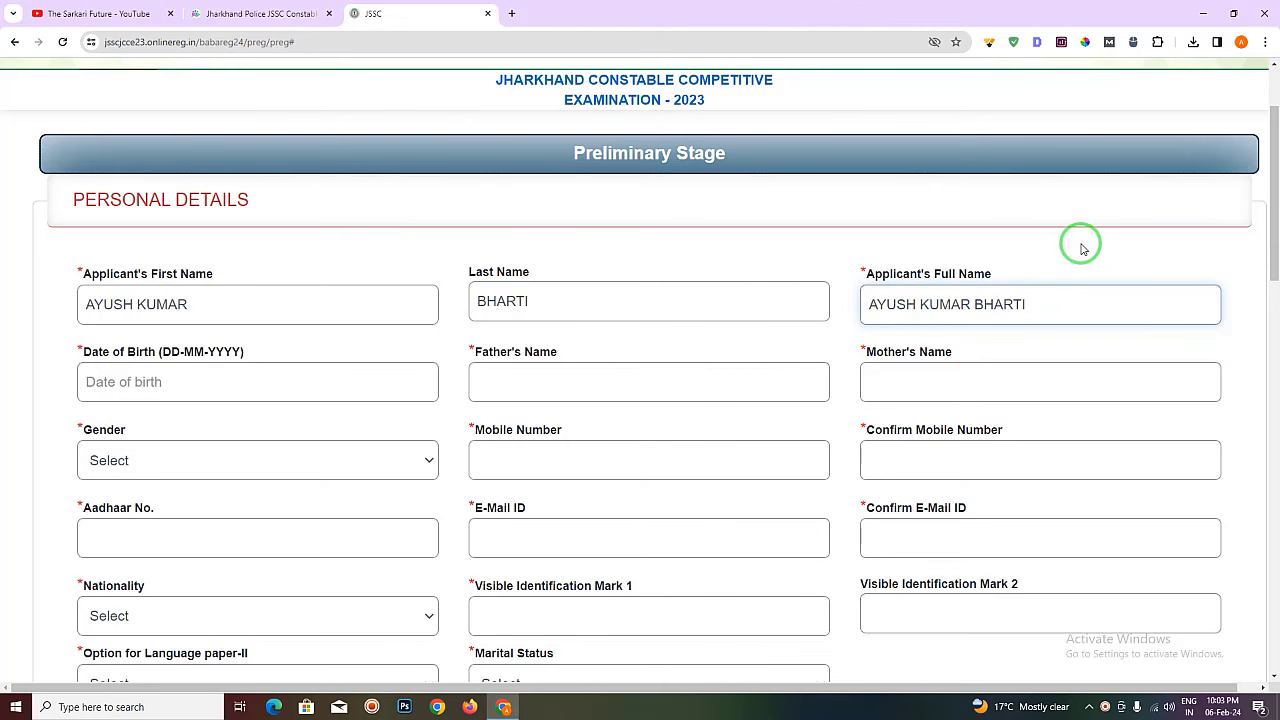
{"action": "scroll", "coordinate": [443, 386], "scroll_direction": "down", "scroll_amount": 2}
{"action": "left_click", "coordinate": [291, 253]}
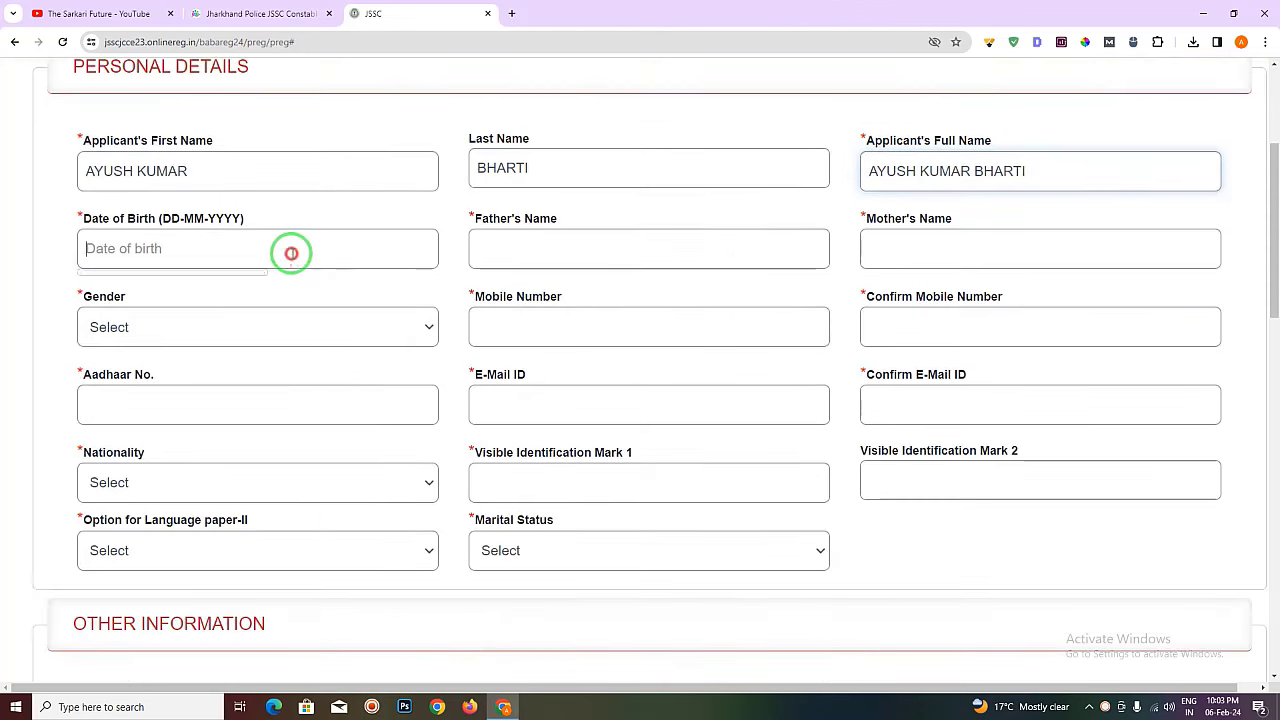
{"action": "left_click", "coordinate": [218, 288]}
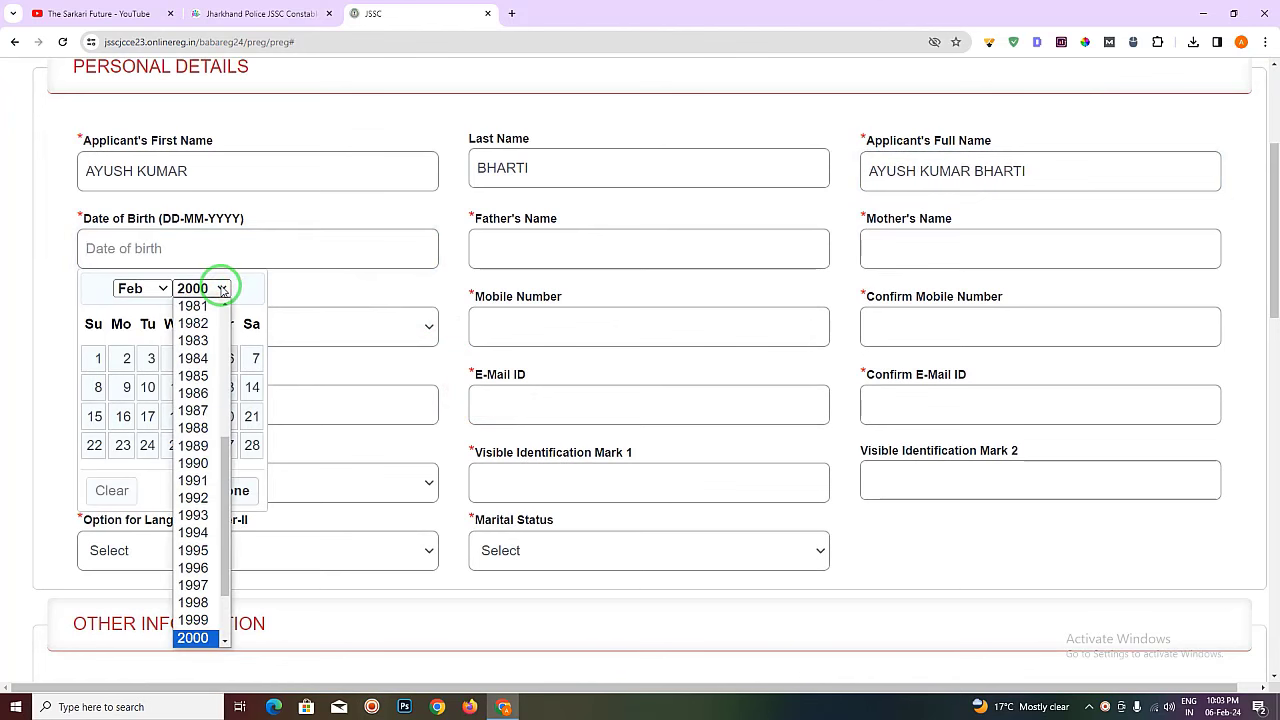
{"action": "left_click", "coordinate": [220, 288]}
{"action": "left_click", "coordinate": [136, 288]}
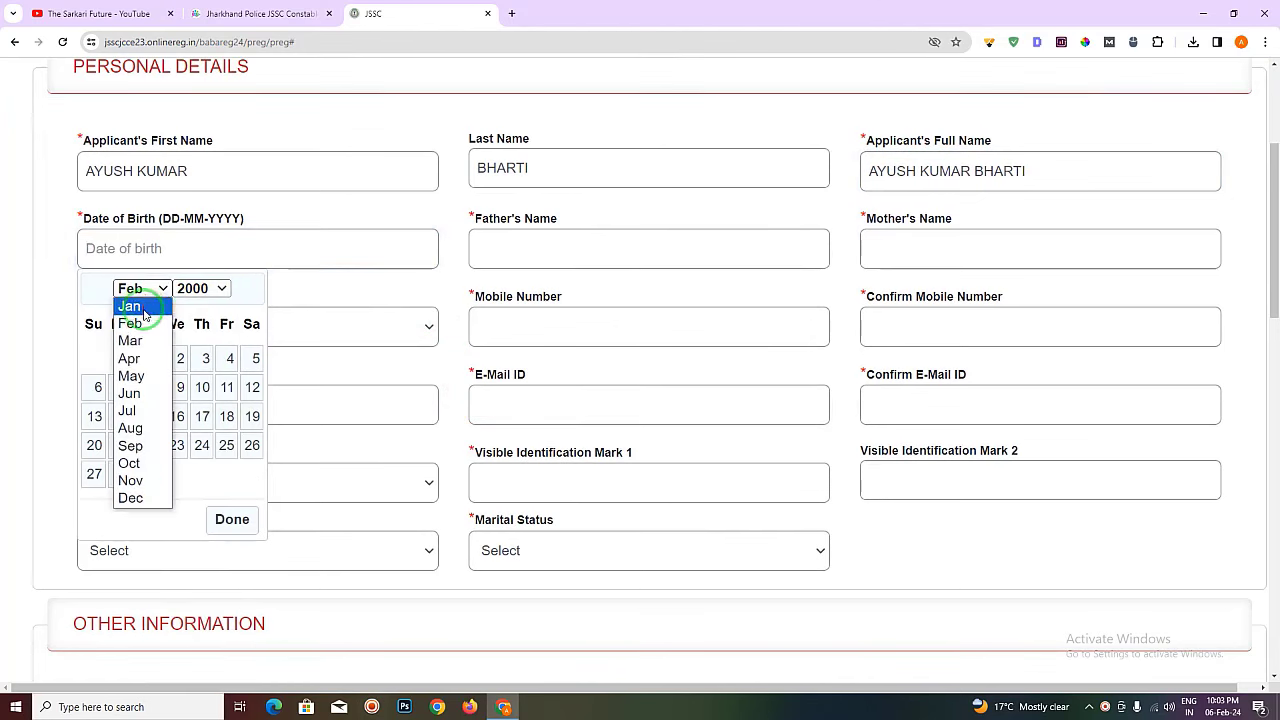
{"action": "left_click", "coordinate": [140, 323]}
{"action": "left_click", "coordinate": [200, 389]}
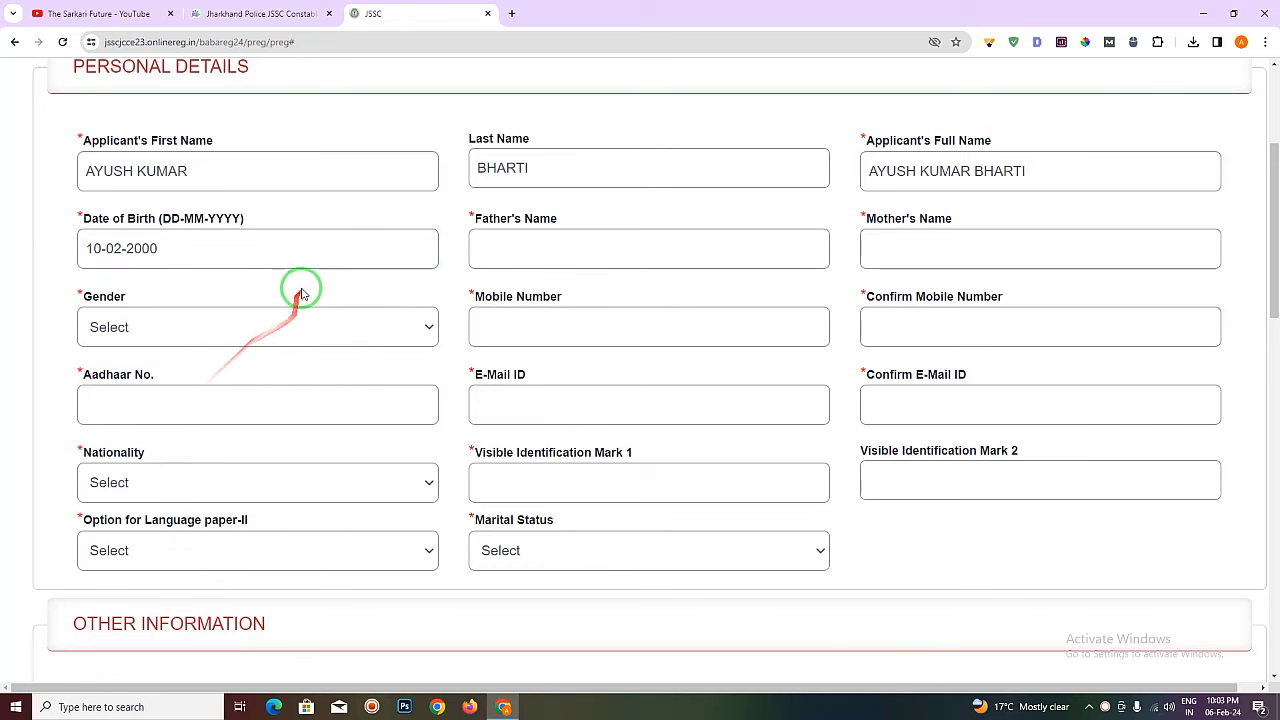
- Enter the father's name and the mother's name
{"action": "left_click", "coordinate": [564, 245]}
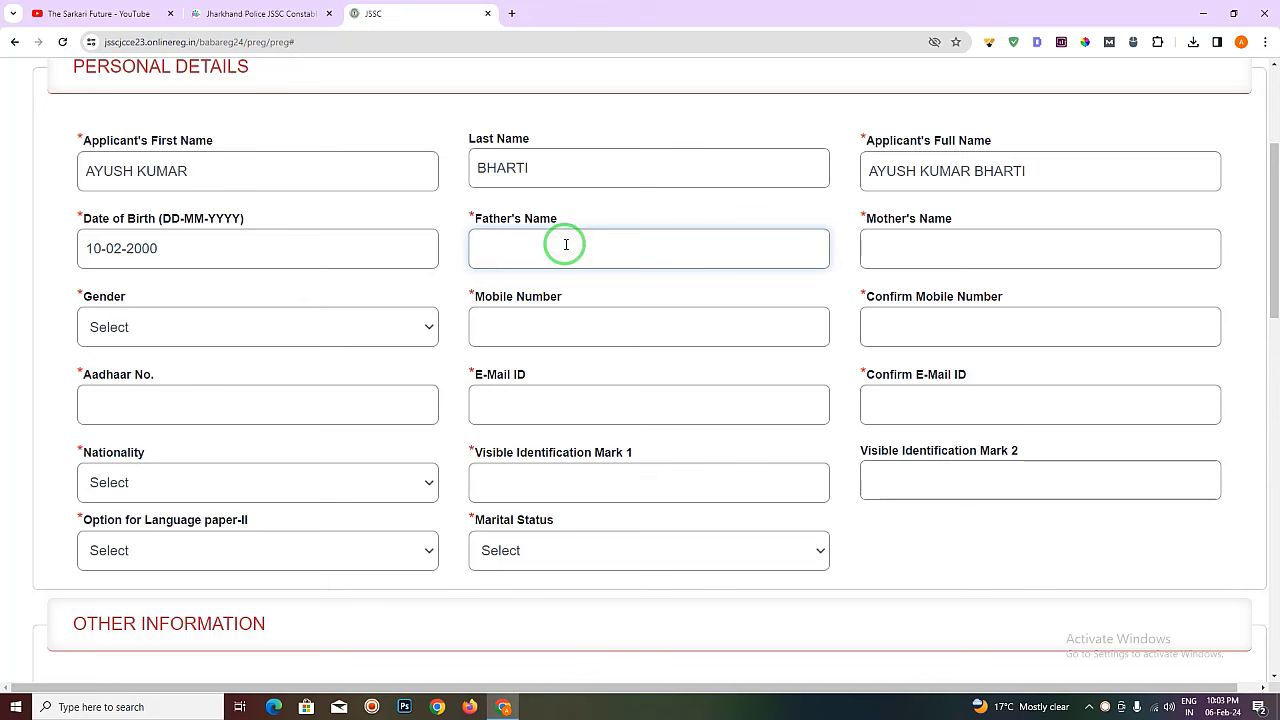
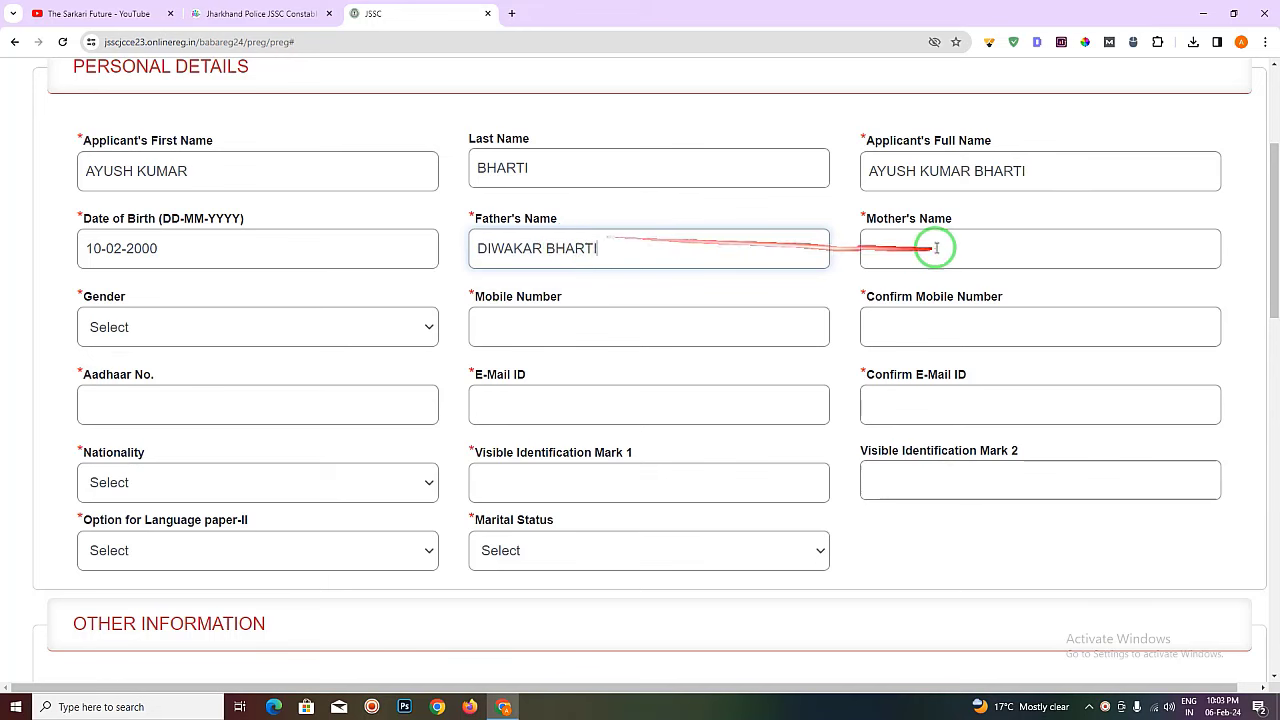
{"action": "left_click", "coordinate": [934, 247]}
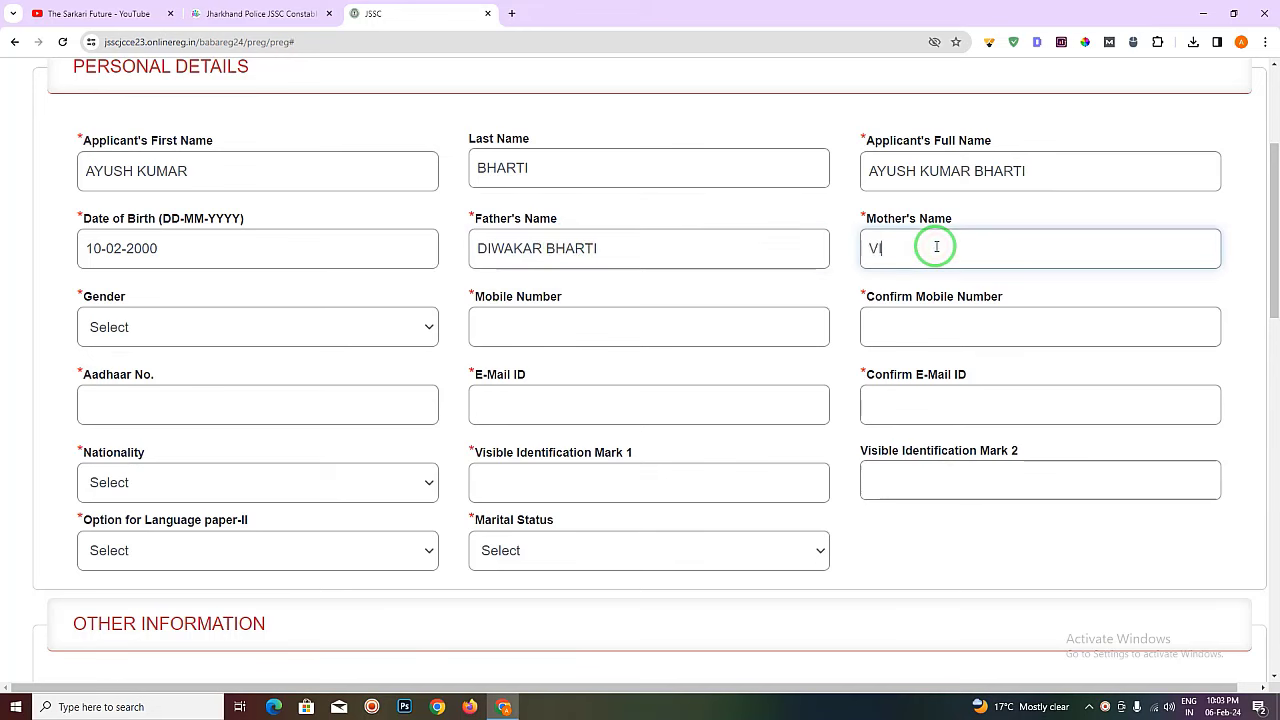
{"action": "left_click_drag", "start_coordinate": [935, 248], "coordinate": [878, 287]}
{"action": "left_click", "coordinate": [820, 285]}
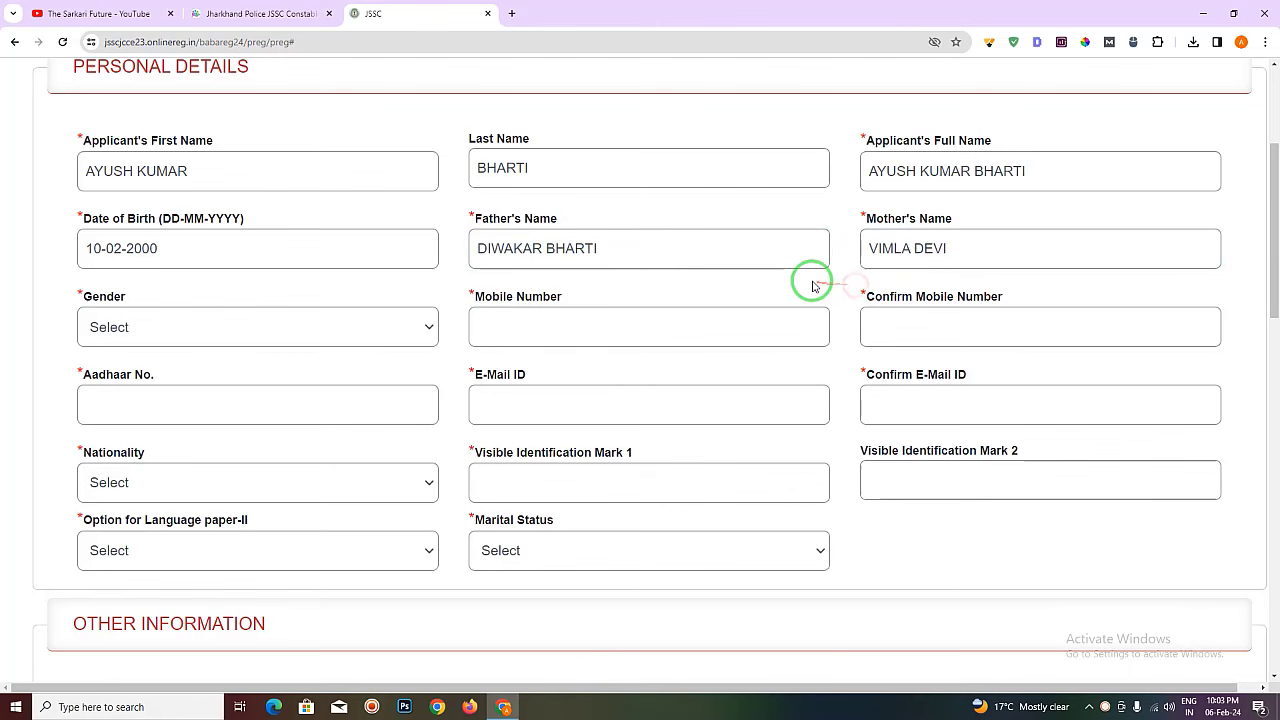
{"action": "scroll", "coordinate": [760, 282], "scroll_direction": "down", "scroll_amount": 1}
- Set gender to MALE and enter the mobile number and its confirmation
{"action": "left_click", "coordinate": [306, 272]}
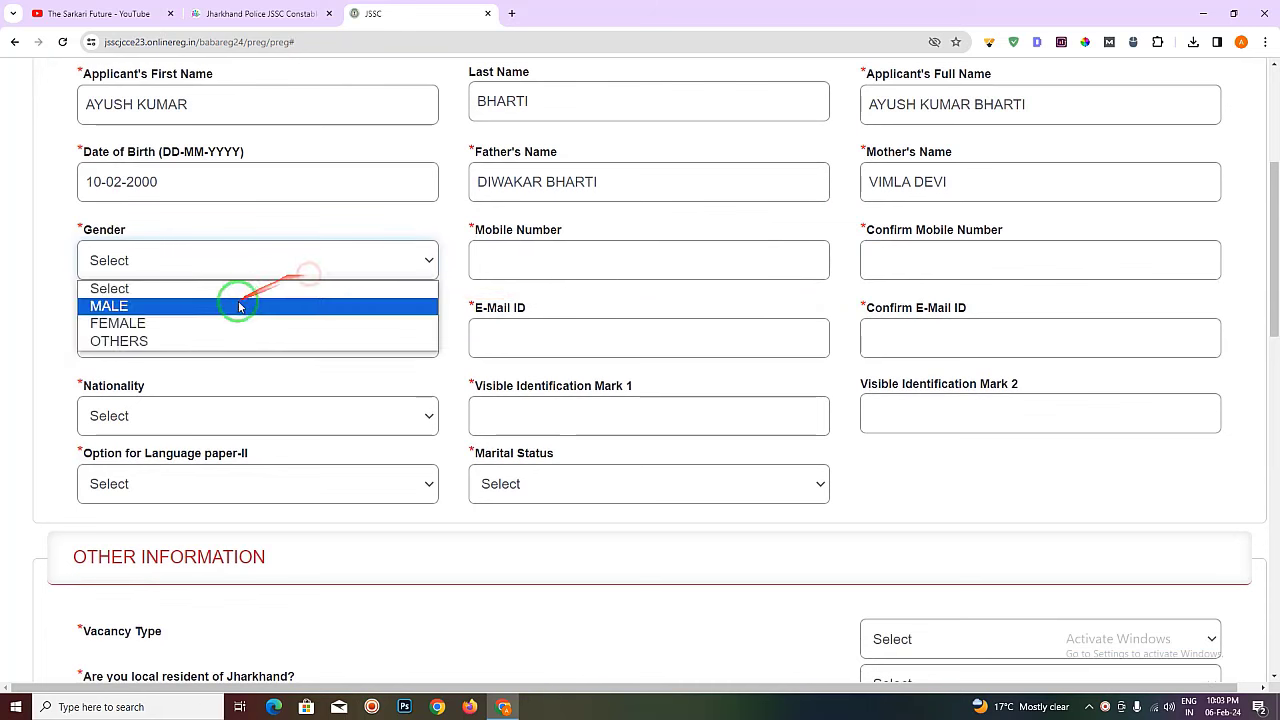
{"action": "left_click", "coordinate": [234, 299]}
{"action": "left_click", "coordinate": [590, 256]}
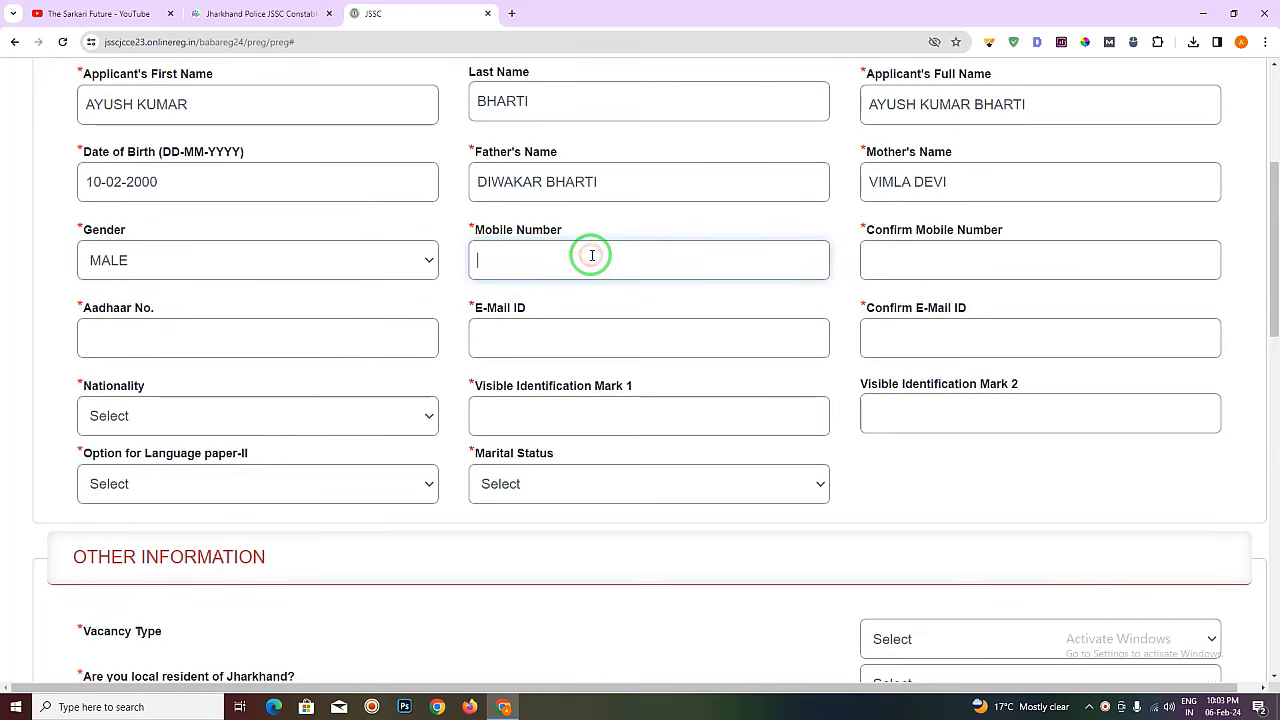
{"action": "left_click", "coordinate": [907, 249]}
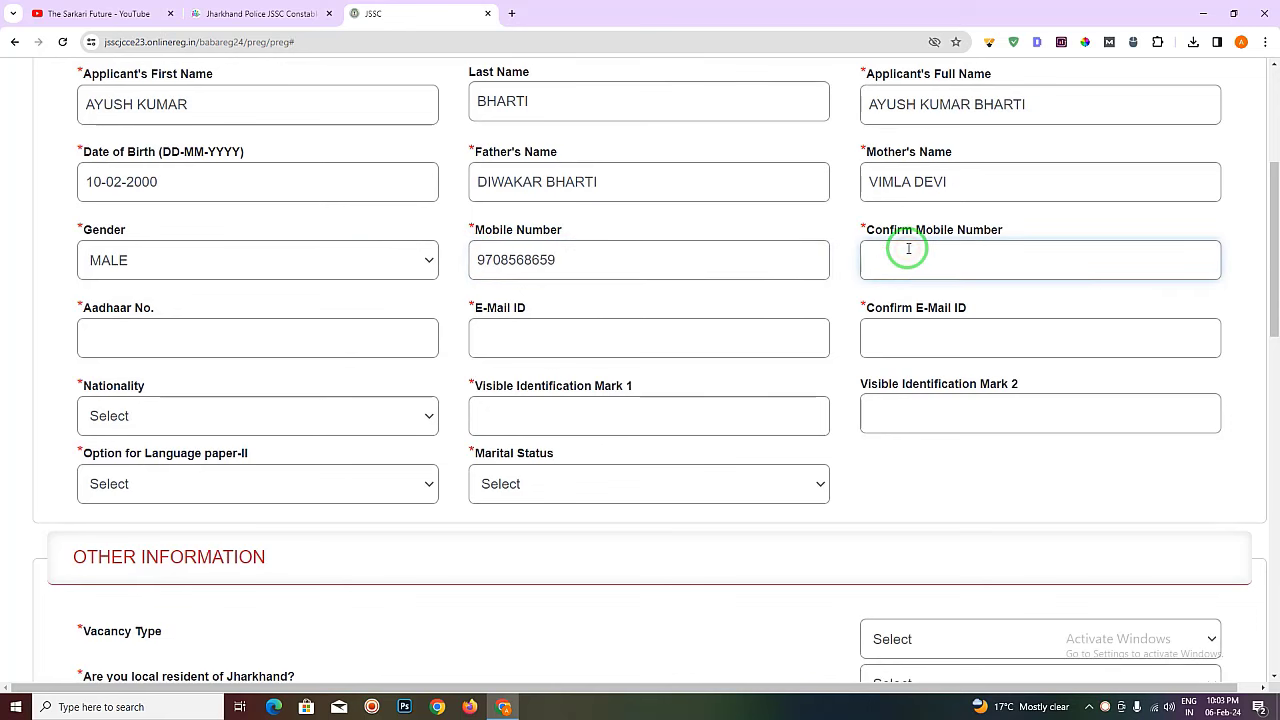
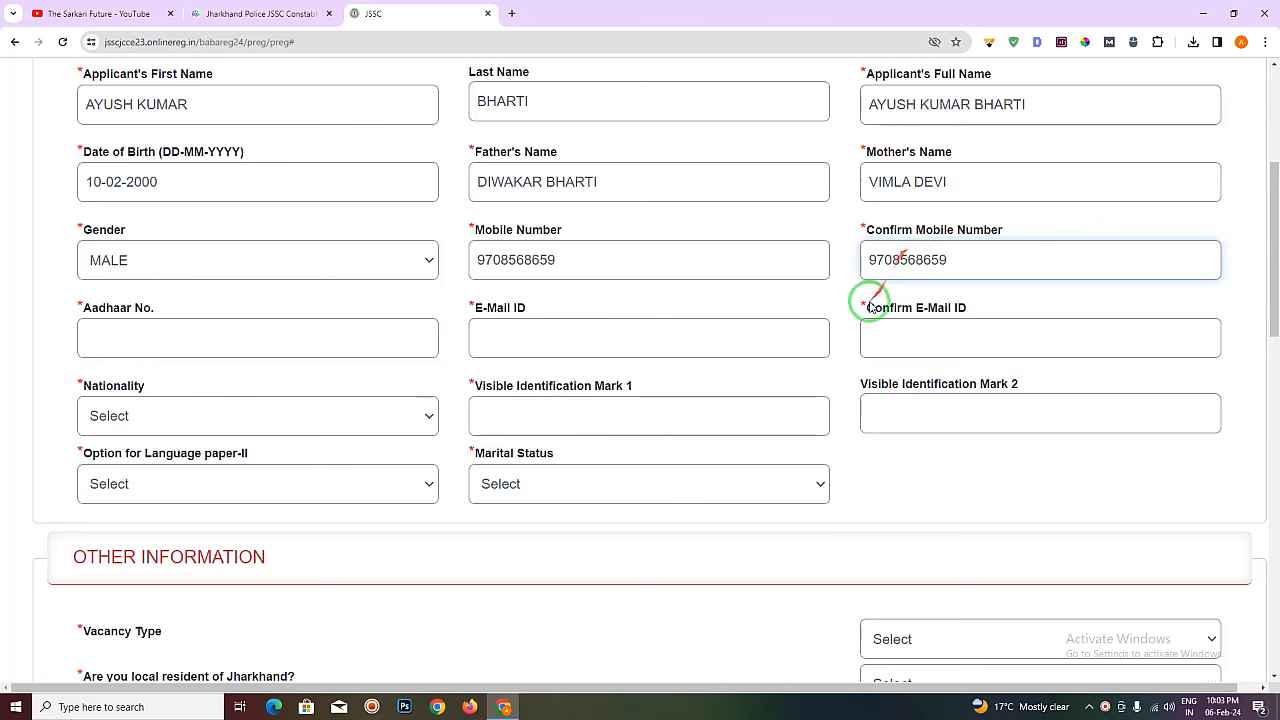
- Fill in the Aadhaar number, the e-mail ID and its confirmation
{"action": "left_click", "coordinate": [191, 355]}
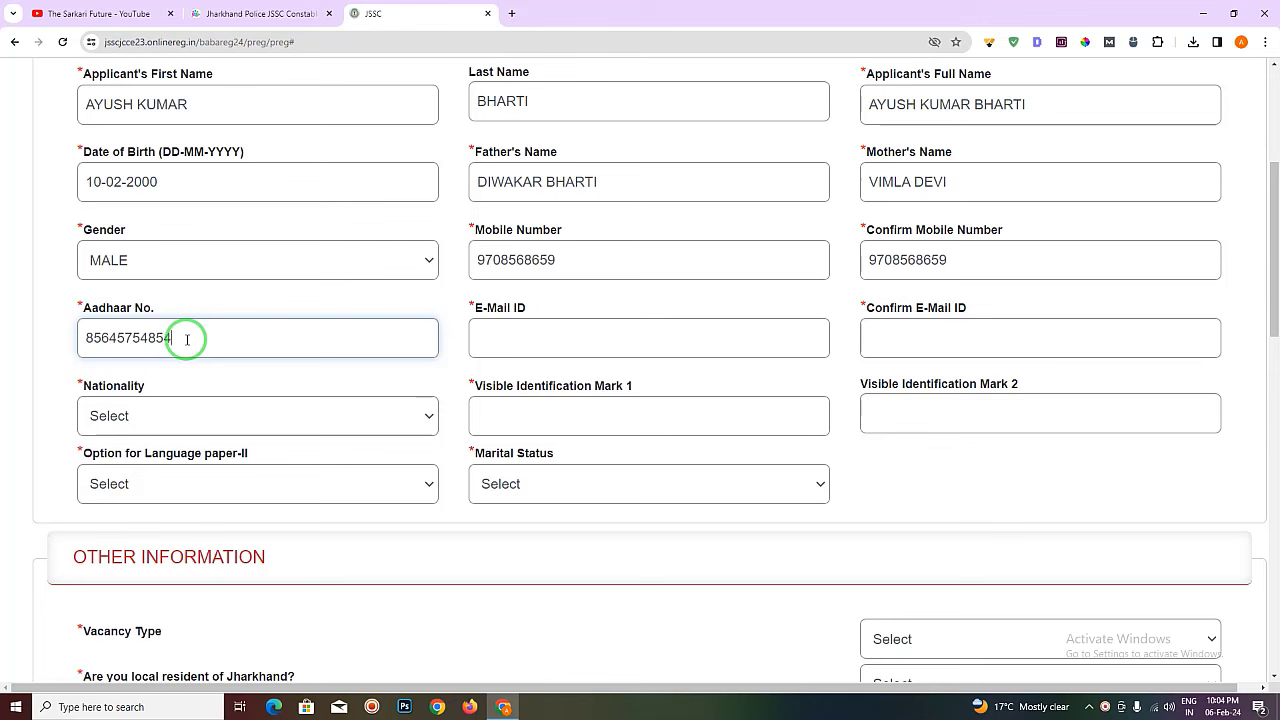
{"action": "left_click", "coordinate": [240, 298]}
{"action": "left_click", "coordinate": [506, 333]}
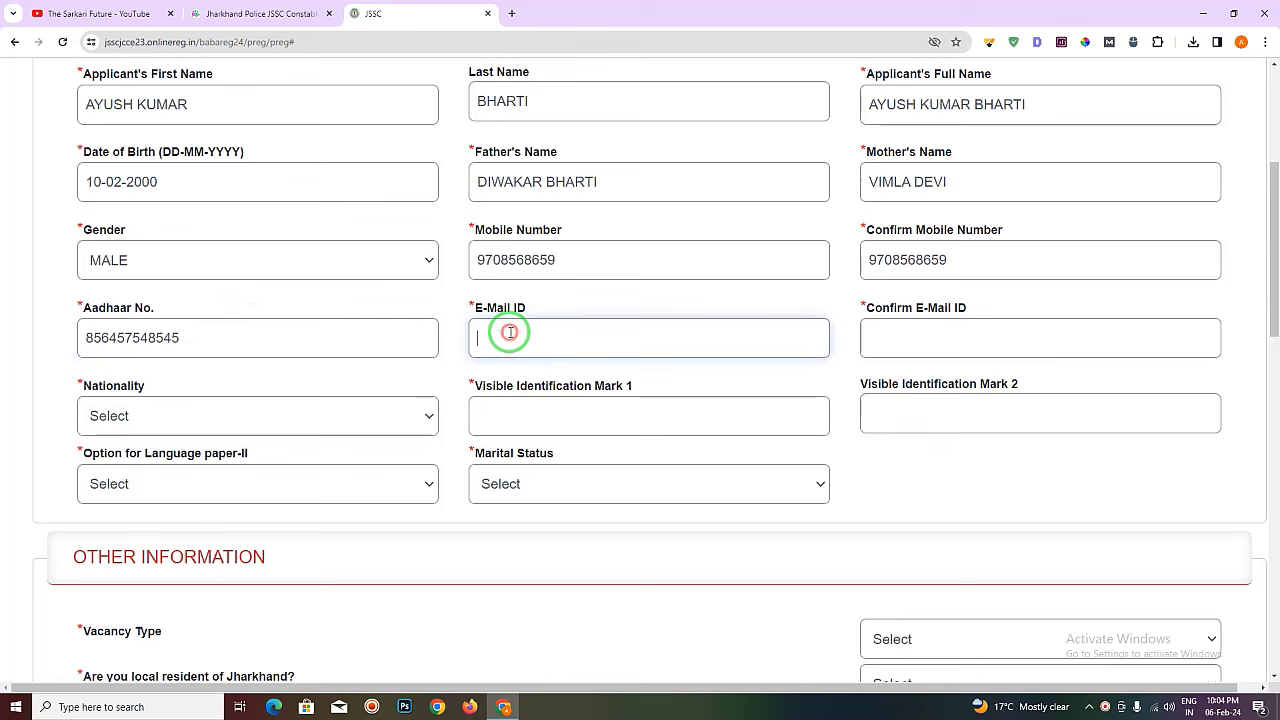
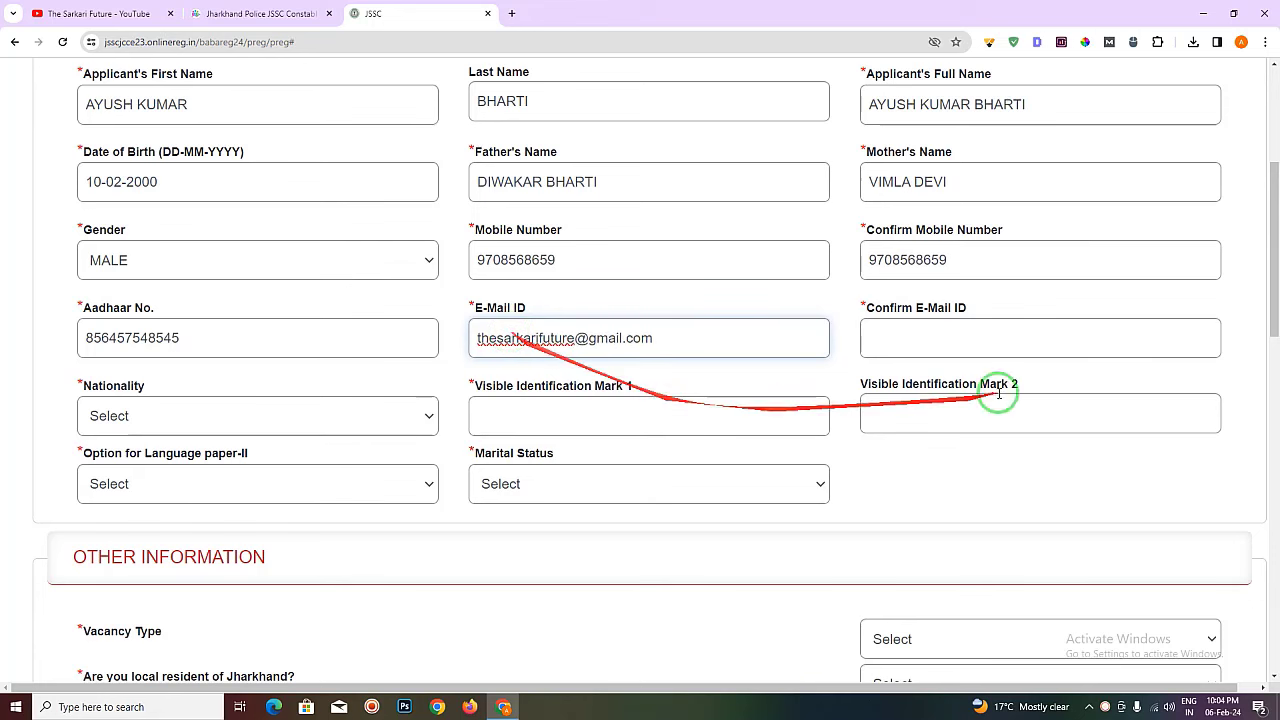
{"action": "left_click", "coordinate": [900, 337]}
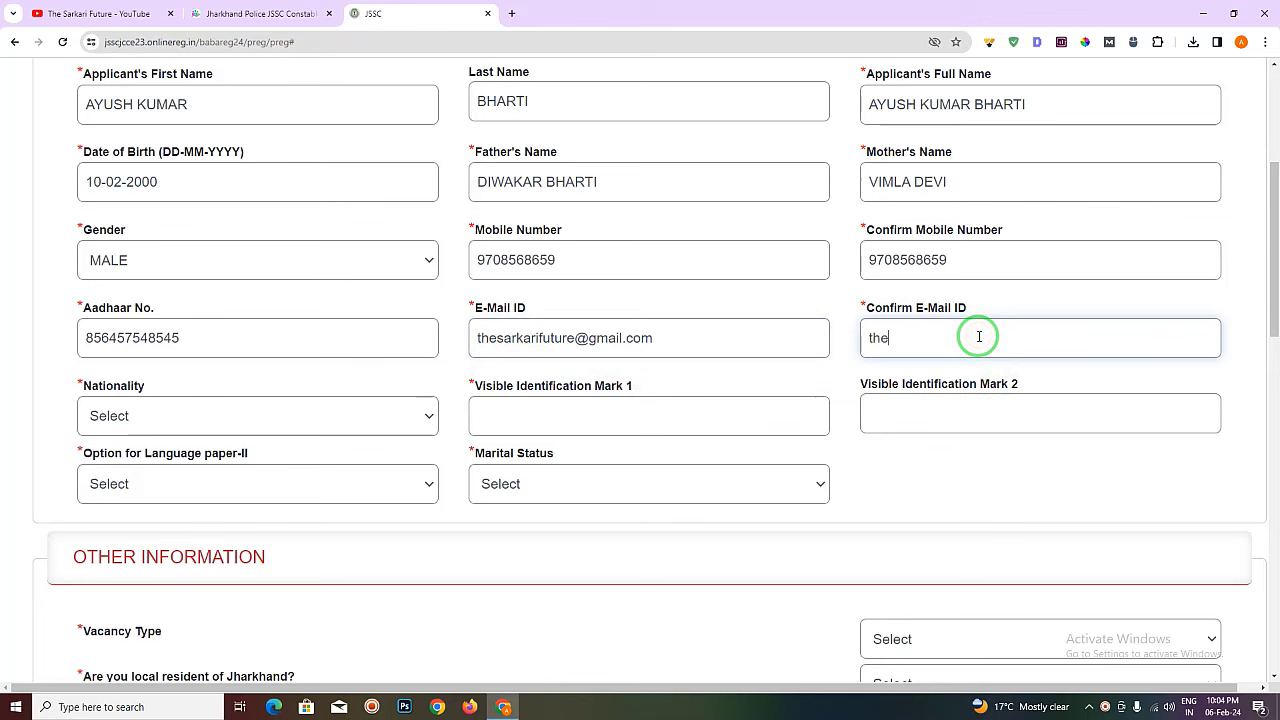
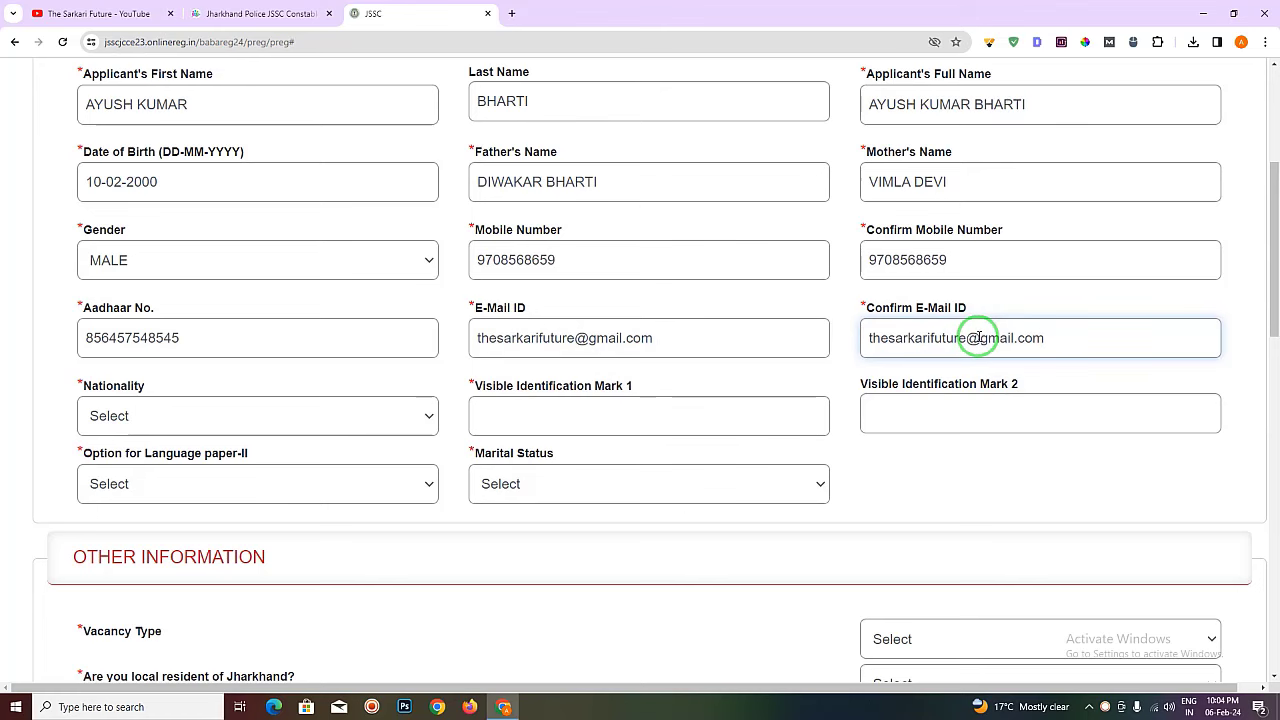
{"action": "scroll", "coordinate": [849, 366], "scroll_direction": "down", "scroll_amount": 2}
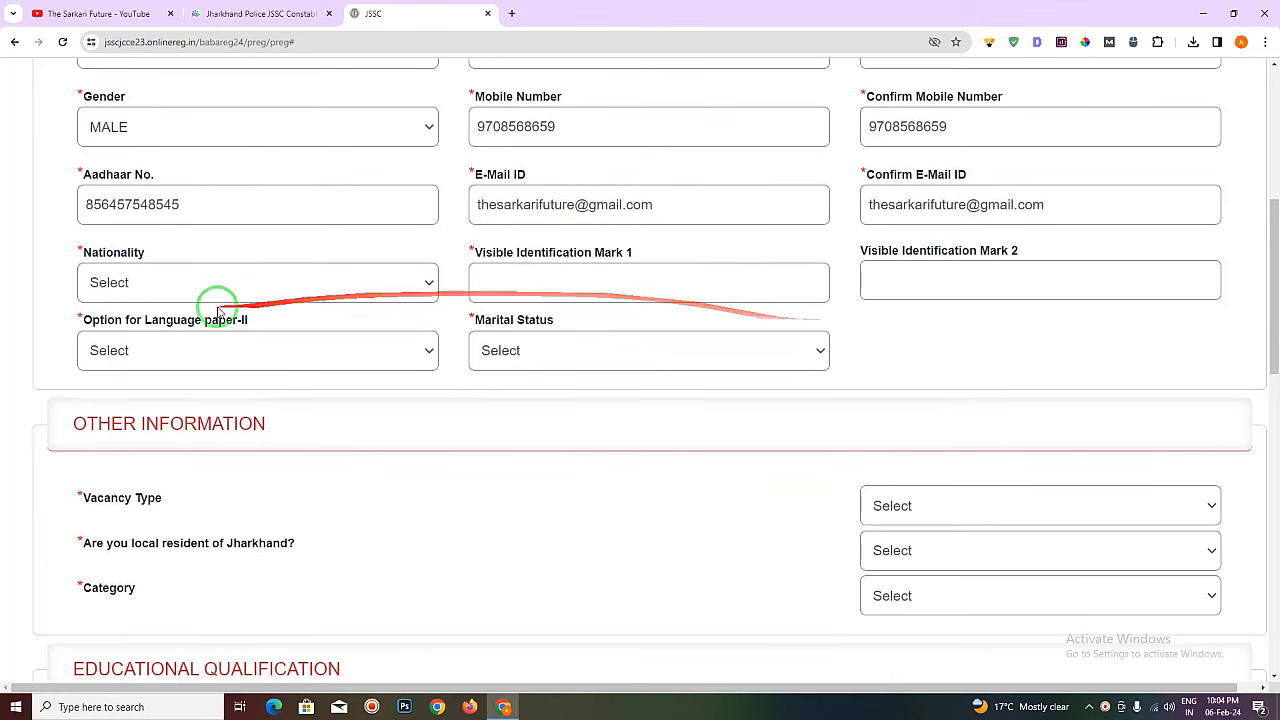
- Set nationality to INDIAN
{"action": "left_click", "coordinate": [210, 292]}
{"action": "left_click", "coordinate": [143, 328]}
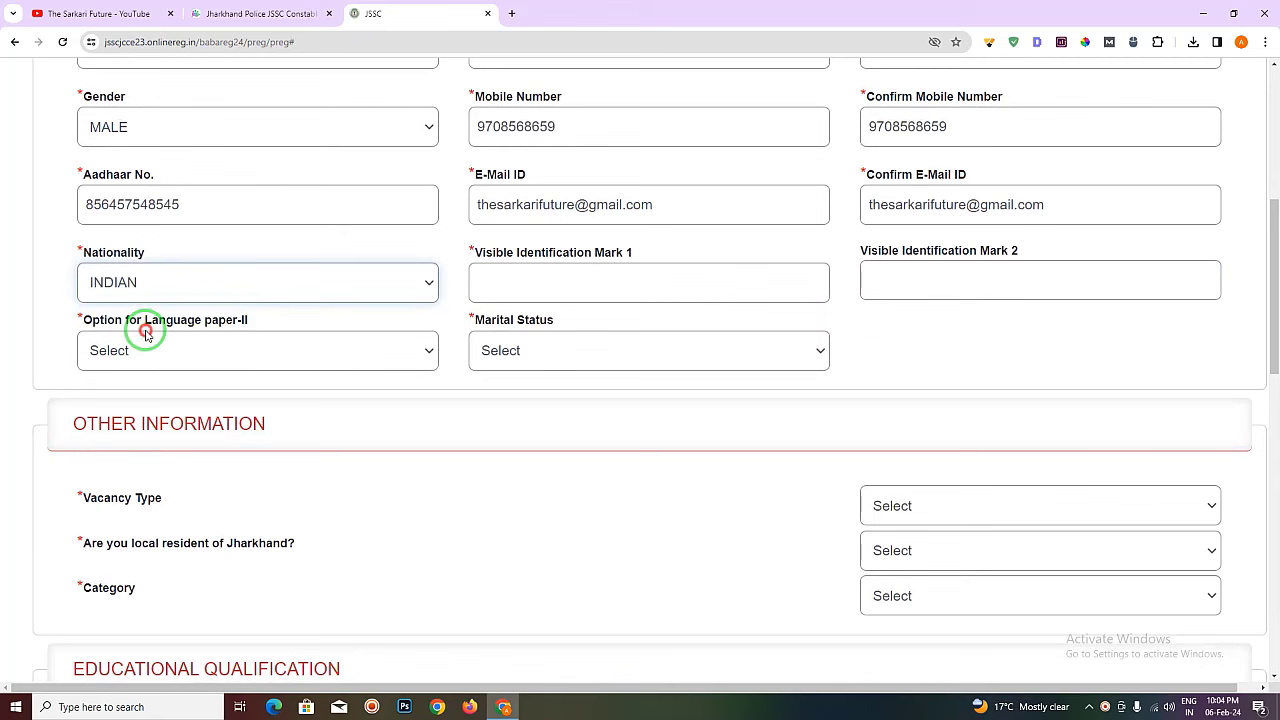
{"action": "left_click", "coordinate": [190, 279]}
{"action": "left_click", "coordinate": [190, 279]}
{"action": "left_click", "coordinate": [193, 285]}
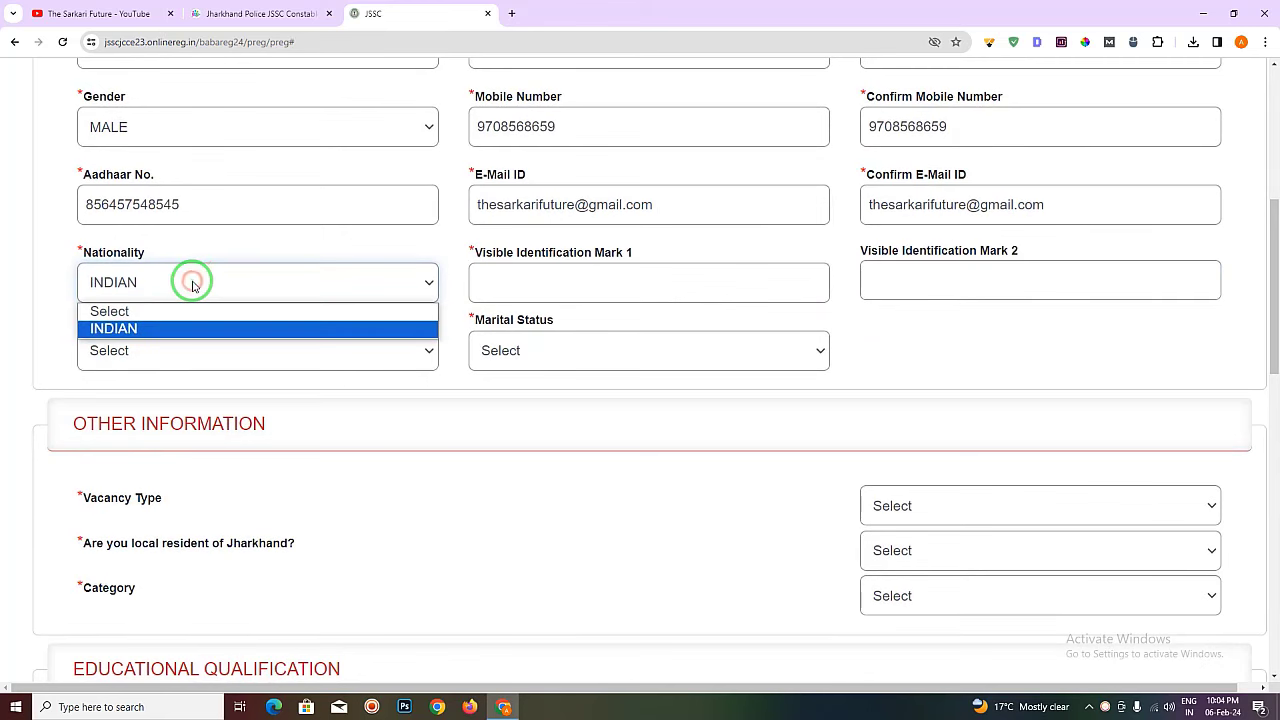
{"action": "left_click", "coordinate": [193, 285]}
- Enter 'A CUT MARK ON FOREHEAD' as Visible Identification Mark 1, leaving Mark 2 blank
{"action": "left_click", "coordinate": [583, 274]}
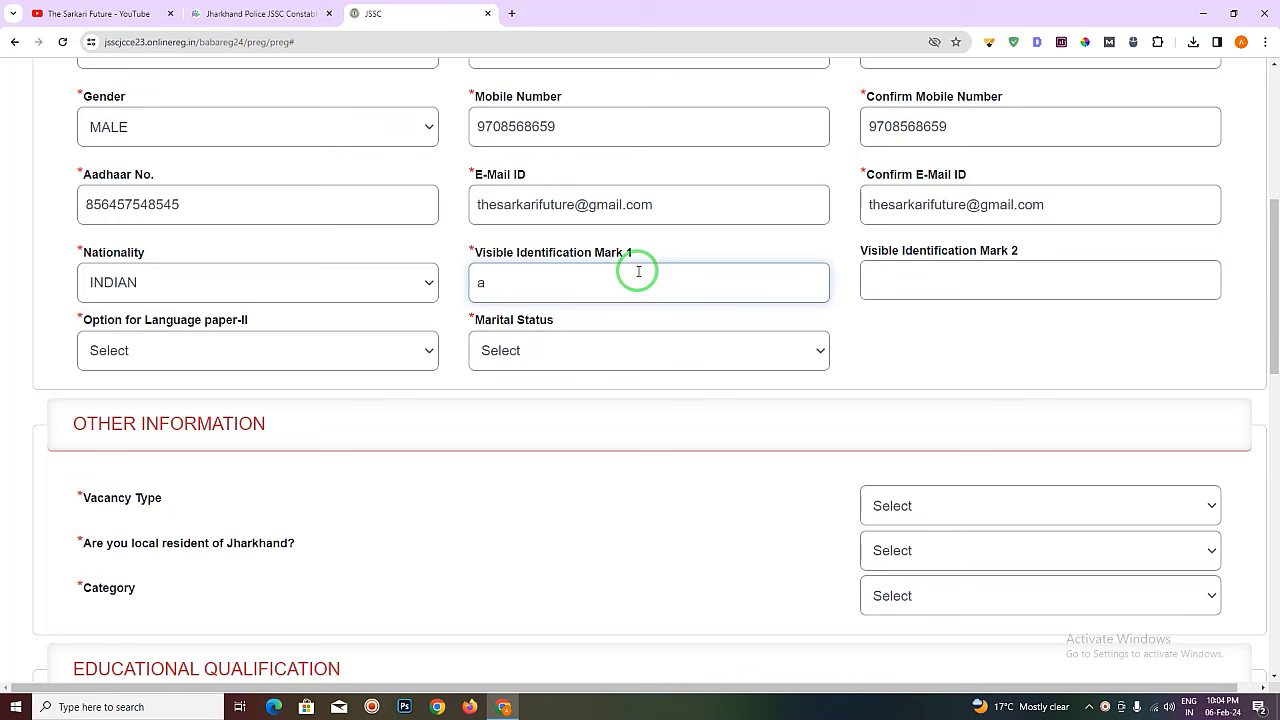
{"action": "type", "text": "A CUT MARK ON FOREHEA"}
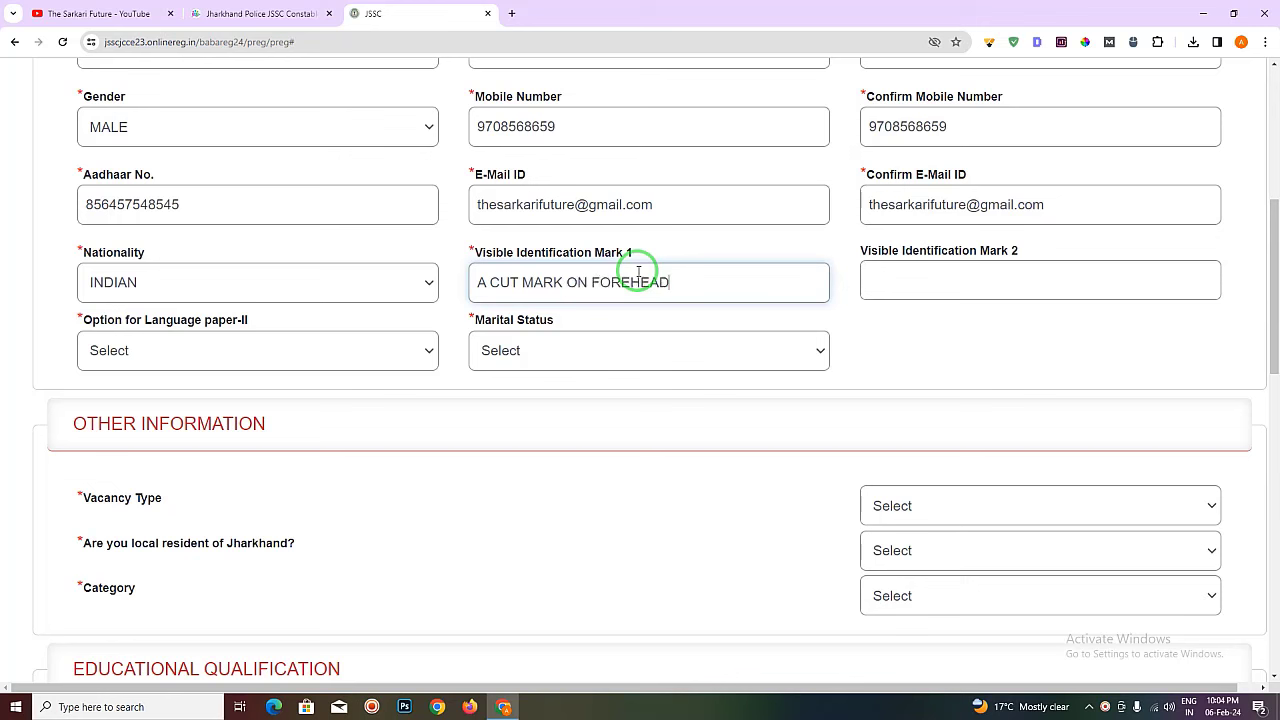
{"action": "type", "text": "D"}
{"action": "left_click", "coordinate": [877, 306]}
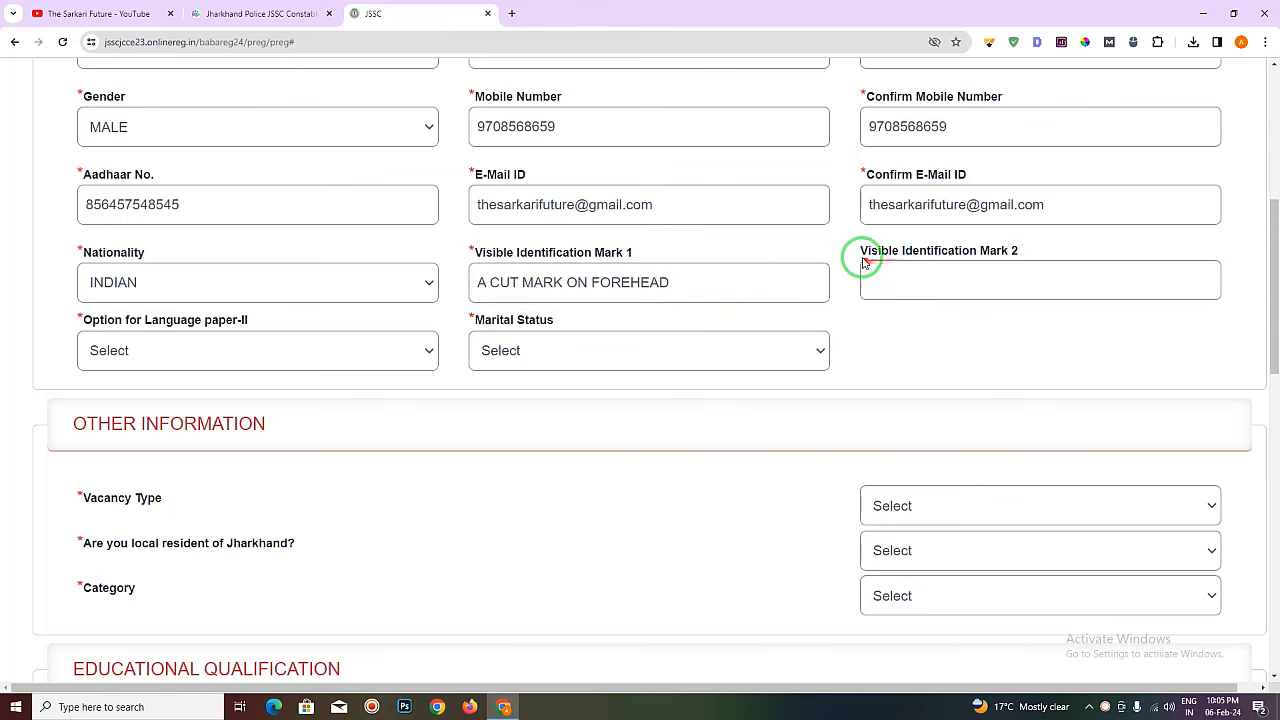
{"action": "left_click_drag", "start_coordinate": [865, 263], "coordinate": [1050, 250]}
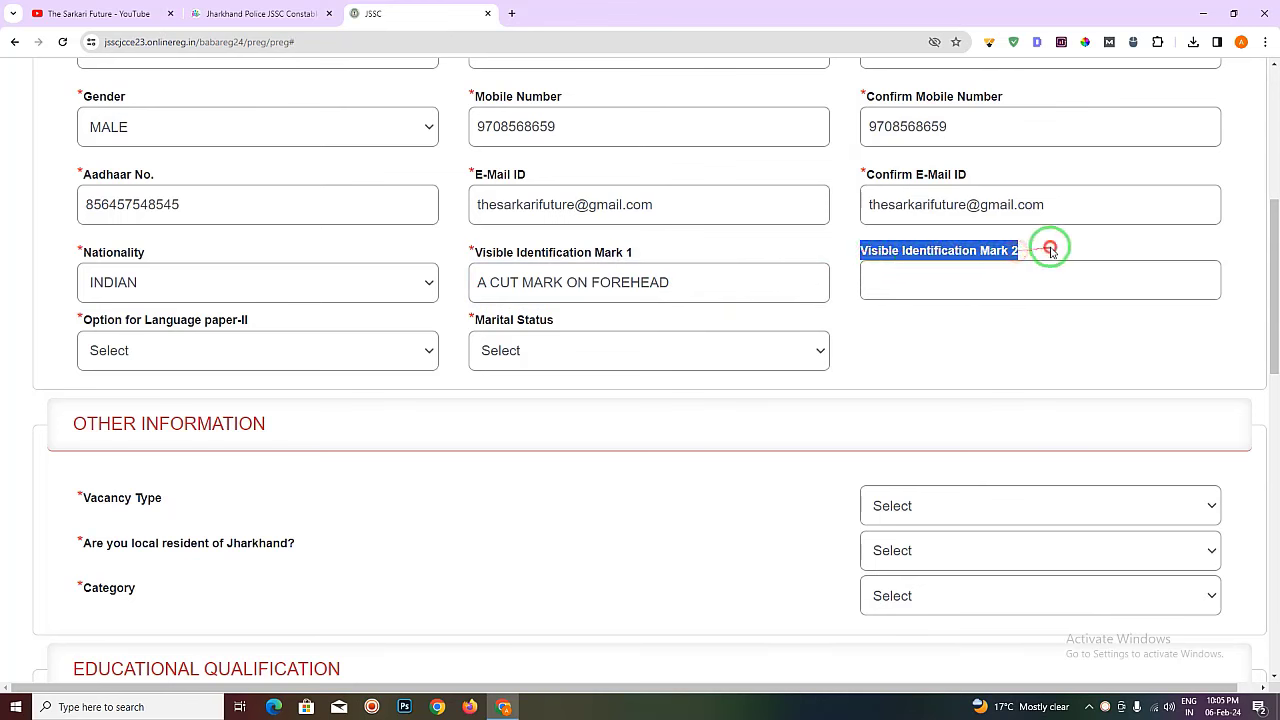
{"action": "left_click", "coordinate": [1050, 250]}
{"action": "left_click_drag", "start_coordinate": [858, 247], "coordinate": [1046, 247]}
{"action": "left_click", "coordinate": [1046, 247]}
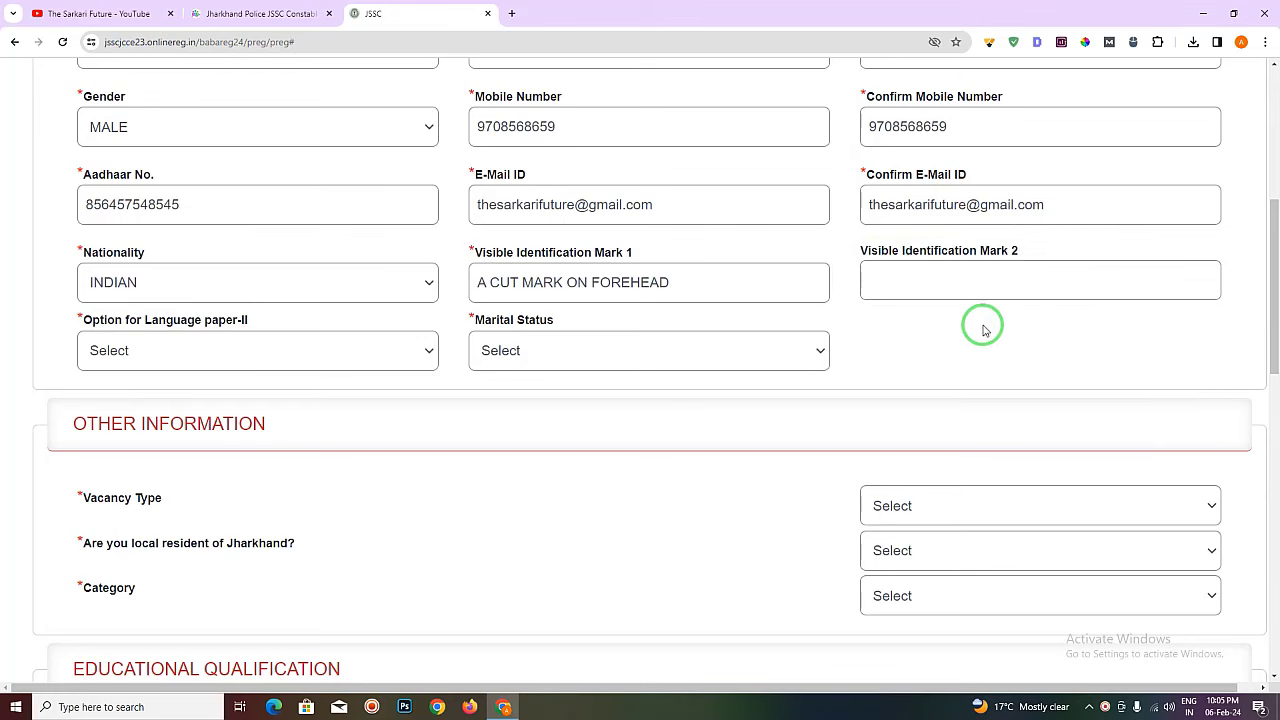
- Choose KHORTHA as the Language paper-II option
{"action": "scroll", "coordinate": [1006, 306], "scroll_direction": "down", "scroll_amount": 1}
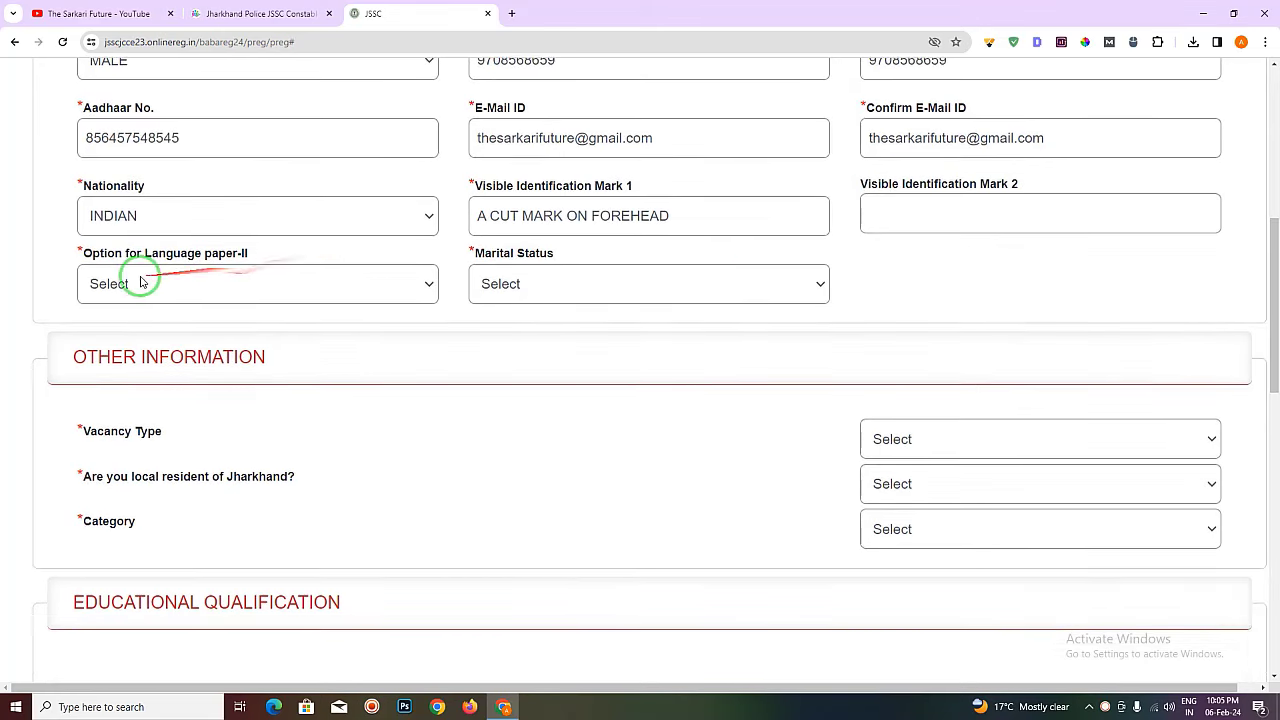
{"action": "left_click", "coordinate": [256, 270]}
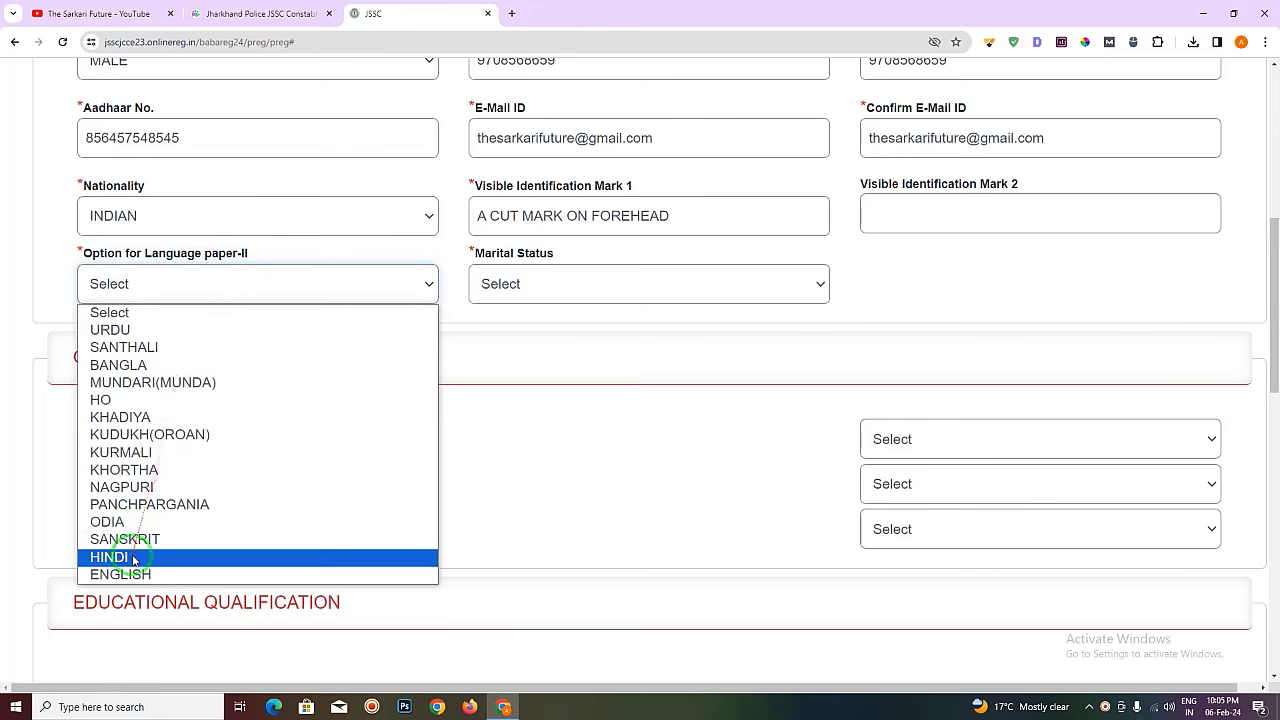
{"action": "left_click", "coordinate": [176, 474]}
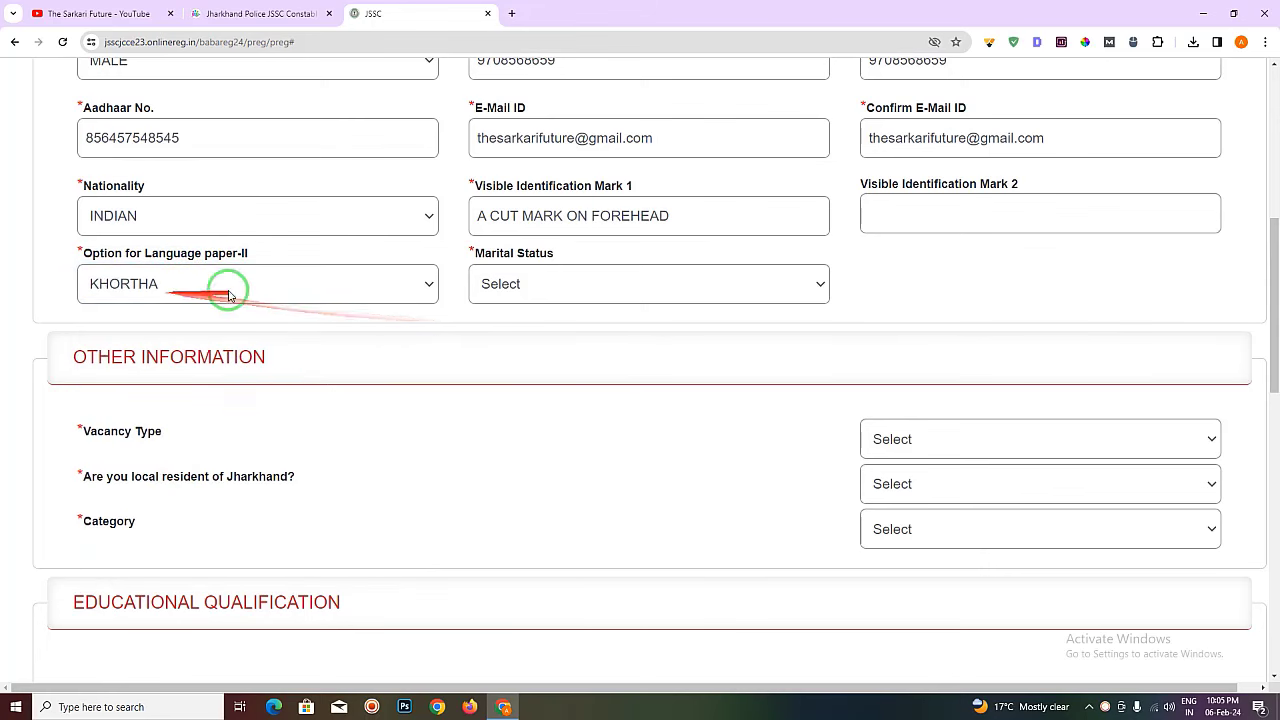
- Set marital status to UNMARRIED instead of MARRIED
{"action": "left_click", "coordinate": [527, 285]}
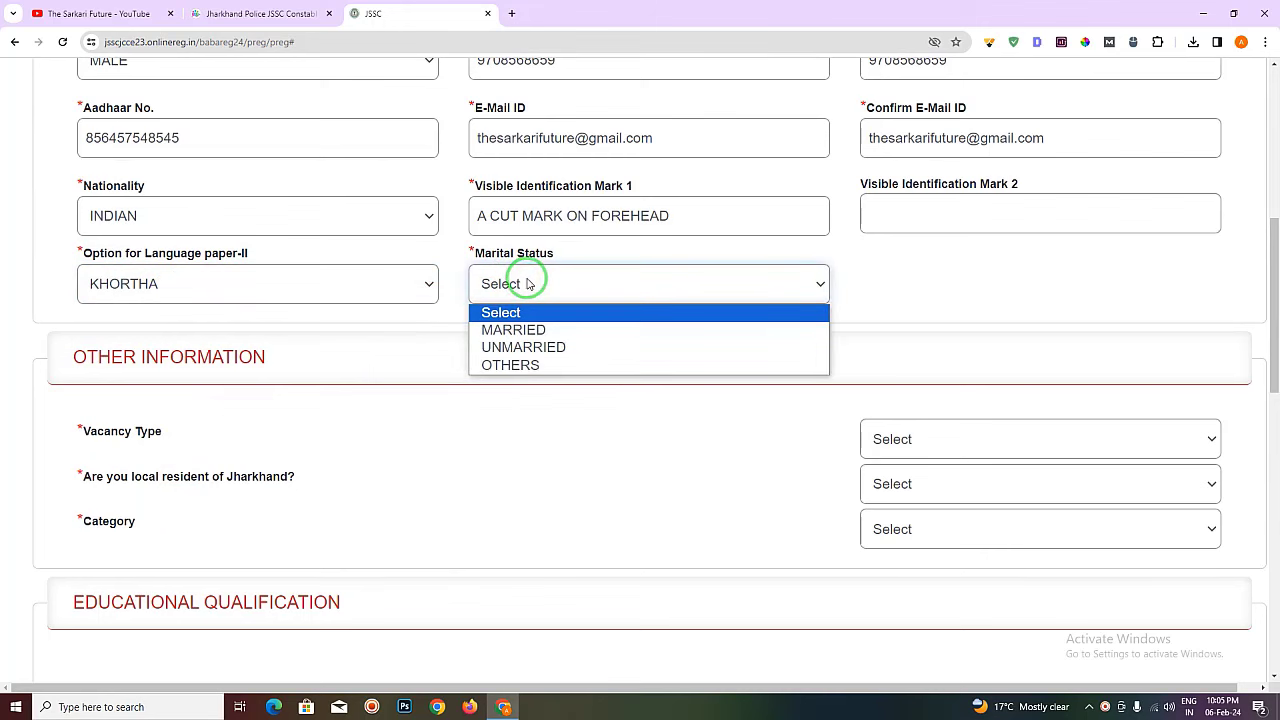
{"action": "left_click", "coordinate": [550, 327]}
{"action": "left_click", "coordinate": [943, 277]}
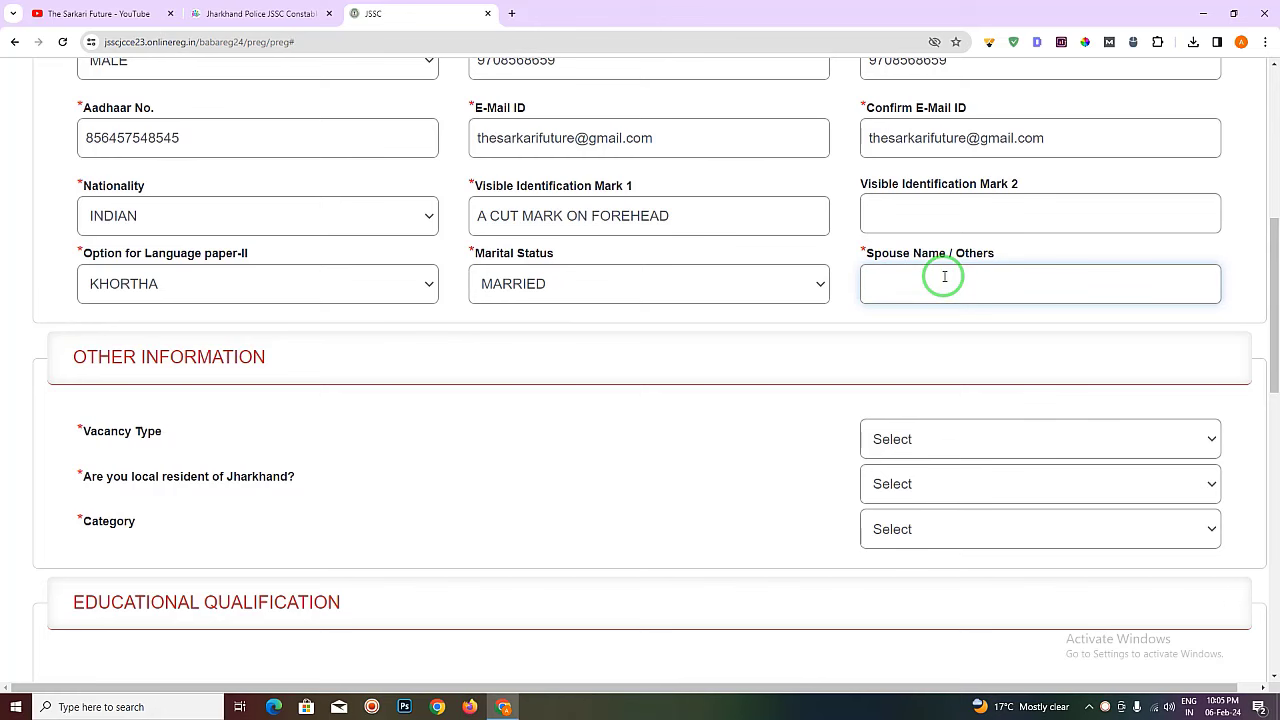
{"action": "left_click", "coordinate": [578, 294]}
{"action": "left_click", "coordinate": [540, 350]}
{"action": "scroll", "coordinate": [563, 309], "scroll_direction": "down", "scroll_amount": 2}
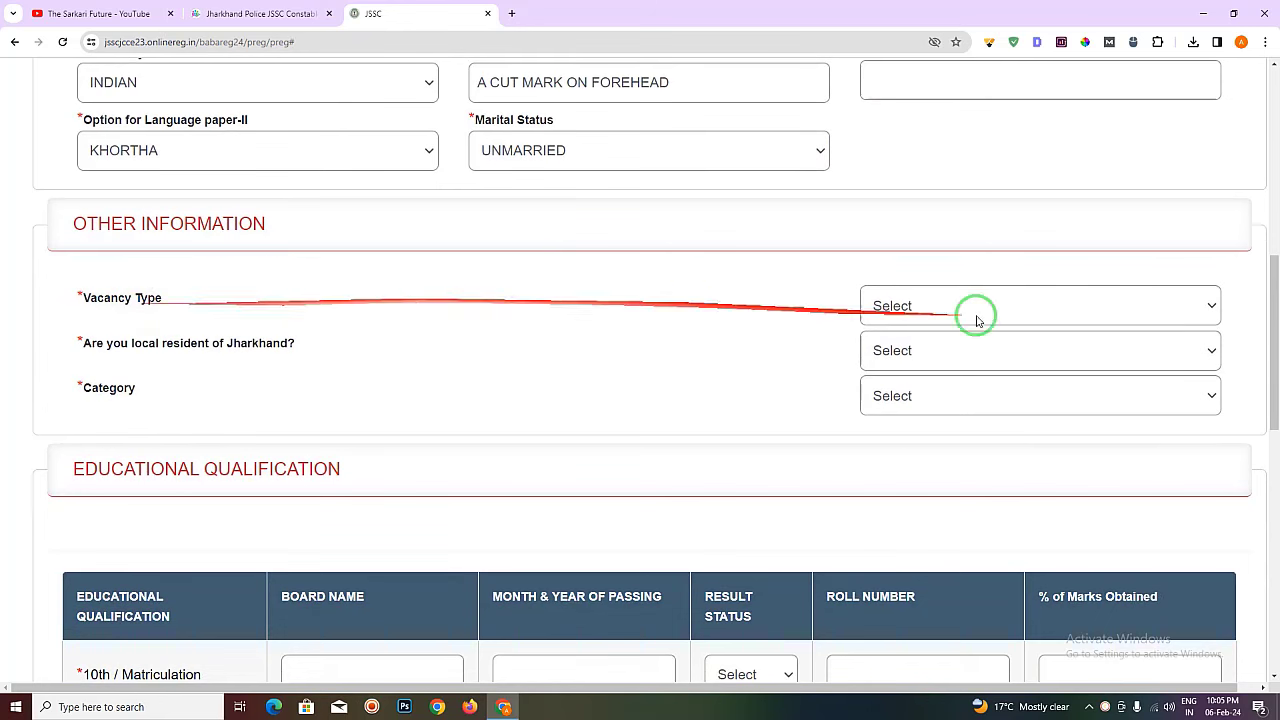
{"action": "left_click", "coordinate": [1014, 306]}
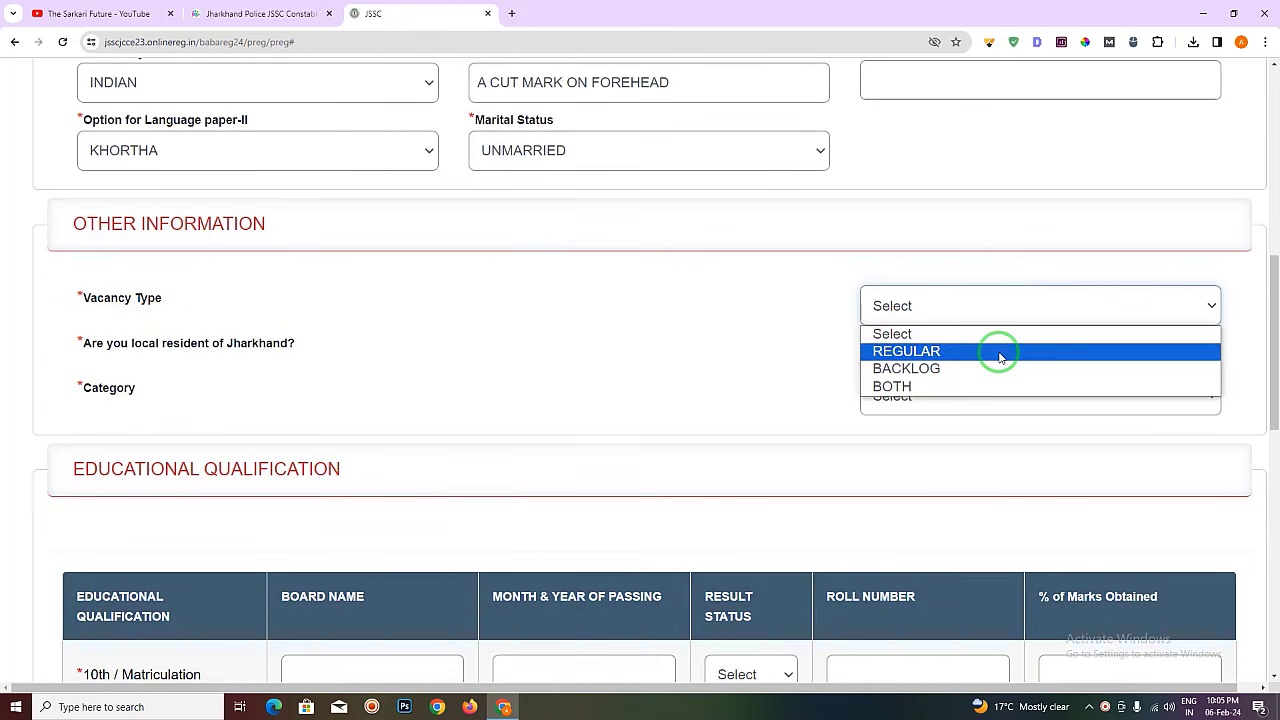
- Leave Vacancy Type unselected and switch to the Sarkari Future recruitment article
{"action": "left_click", "coordinate": [1020, 277]}
{"action": "left_click", "coordinate": [976, 304]}
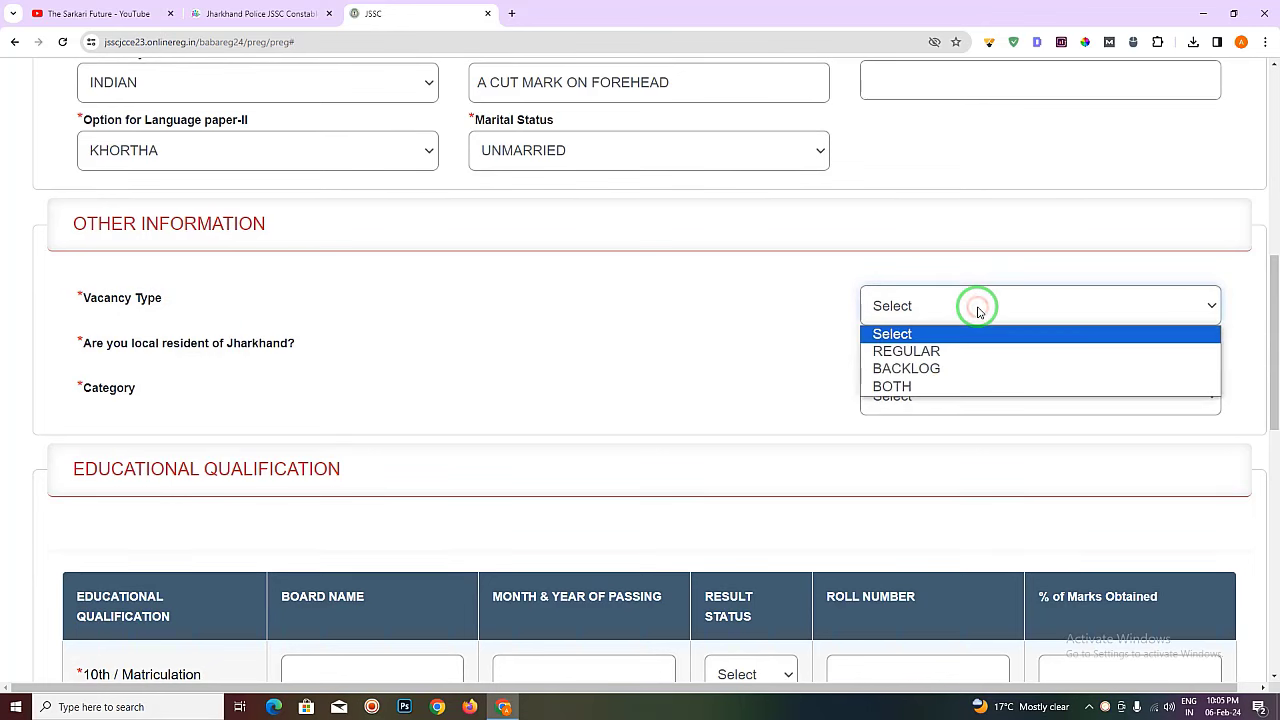
{"action": "left_click", "coordinate": [977, 268]}
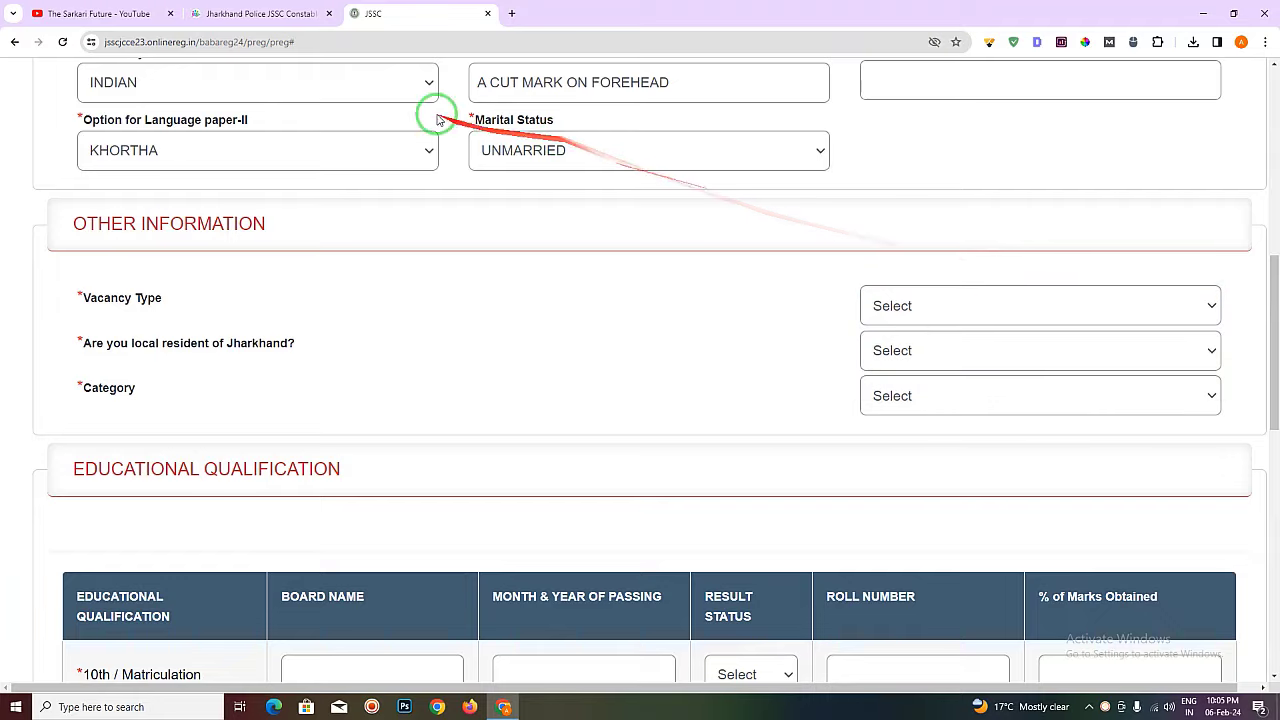
{"action": "left_click", "coordinate": [262, 13]}
- Review the district-wise Regular and Backlog vacancy counts in the Sarkari Future article
{"action": "scroll", "coordinate": [607, 438], "scroll_direction": "up", "scroll_amount": 5}
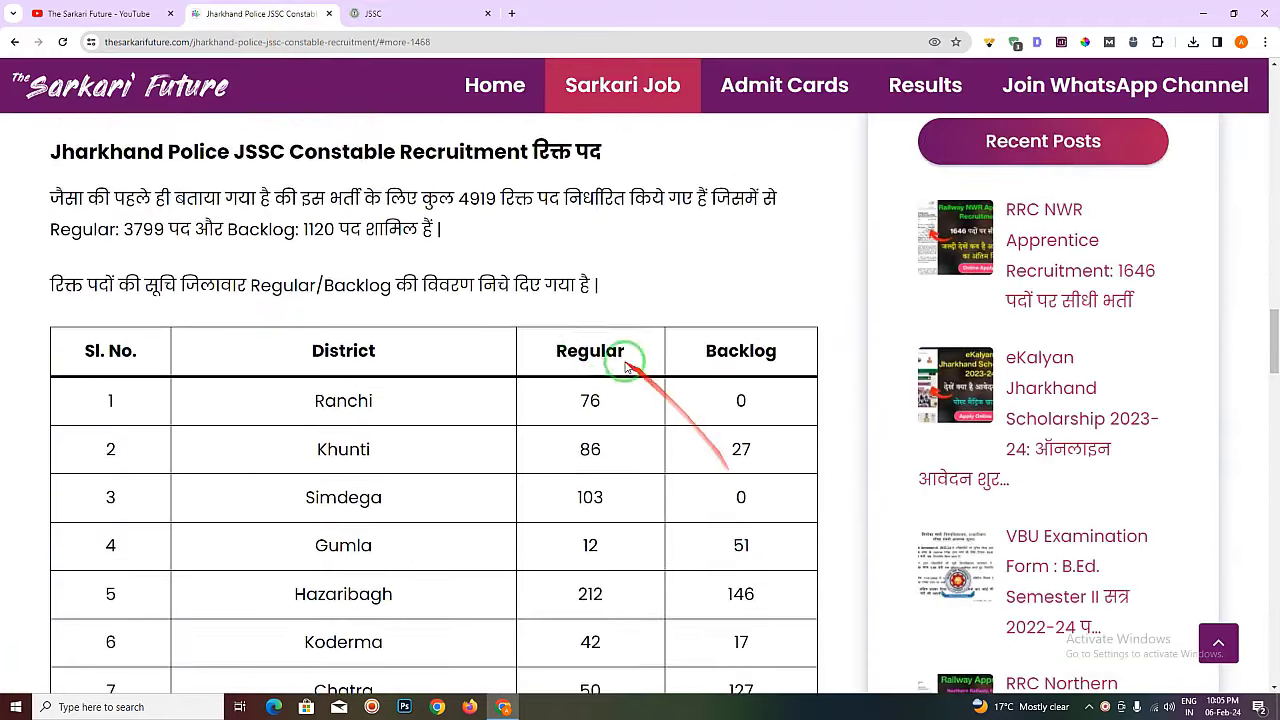
{"action": "scroll", "coordinate": [594, 320], "scroll_direction": "down", "scroll_amount": 7}
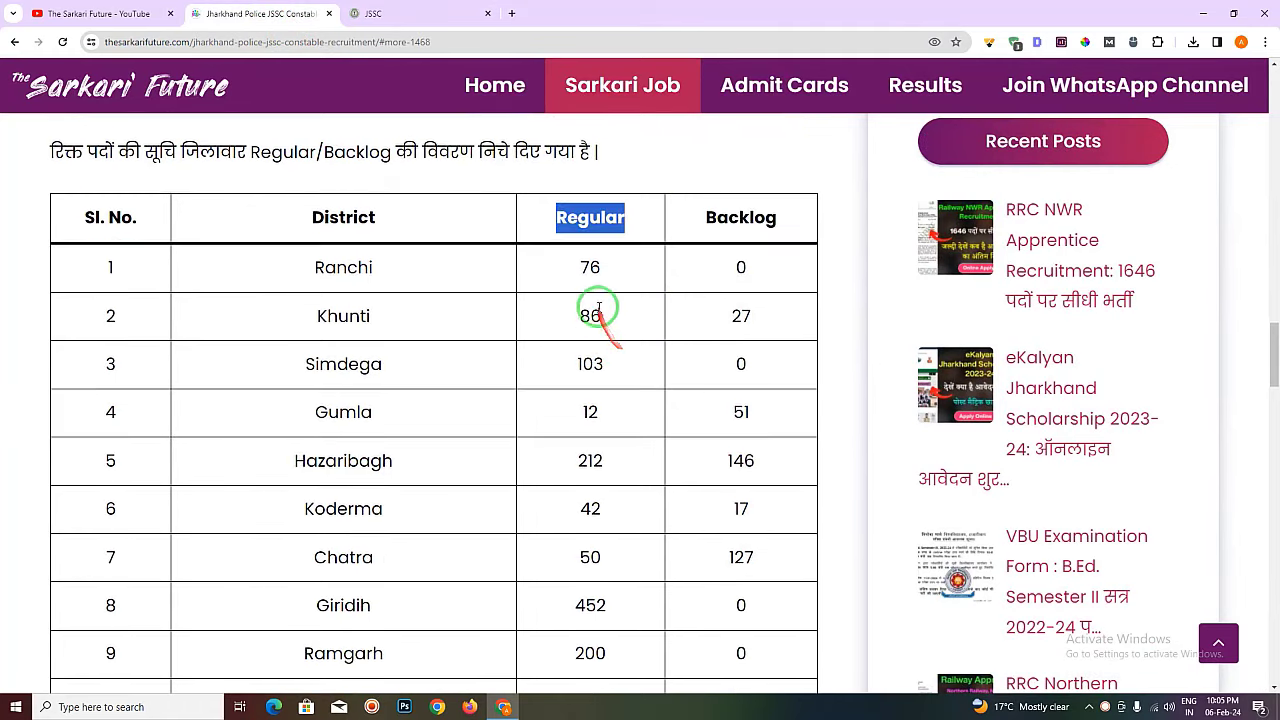
{"action": "scroll", "coordinate": [594, 371], "scroll_direction": "down", "scroll_amount": 6}
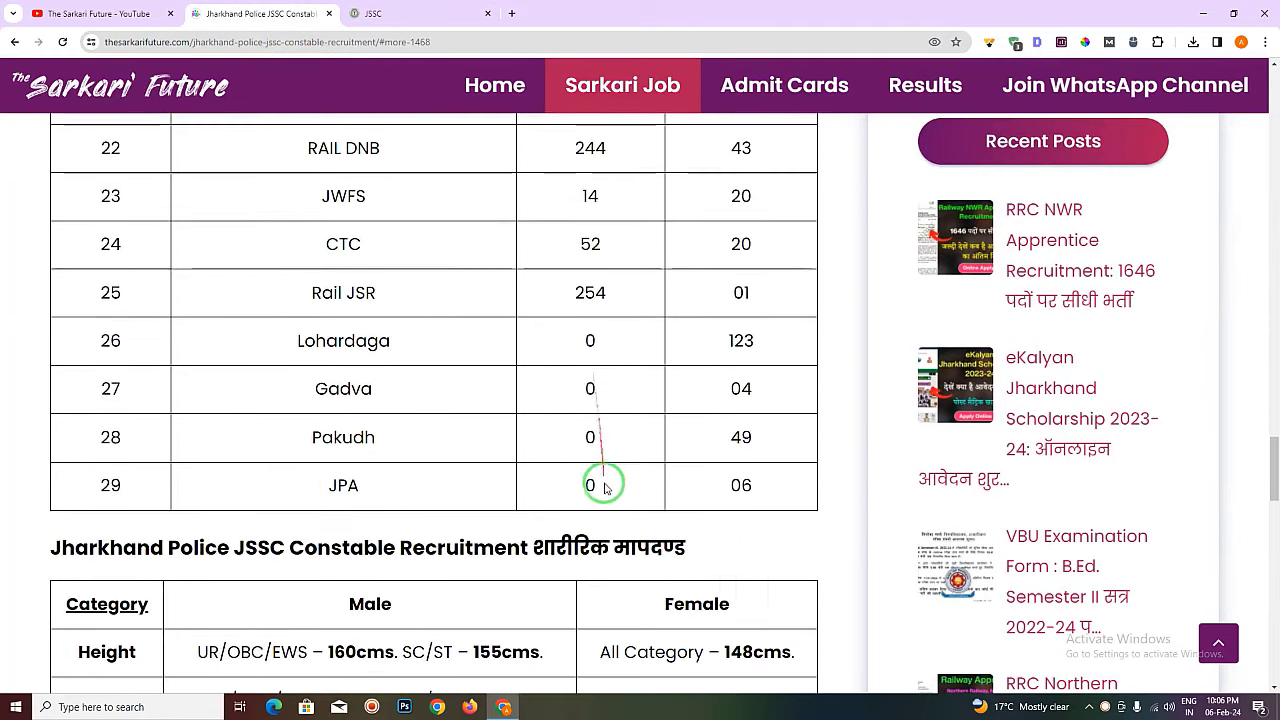
{"action": "scroll", "coordinate": [600, 486], "scroll_direction": "up", "scroll_amount": 7}
{"action": "scroll", "coordinate": [617, 477], "scroll_direction": "up", "scroll_amount": 6}
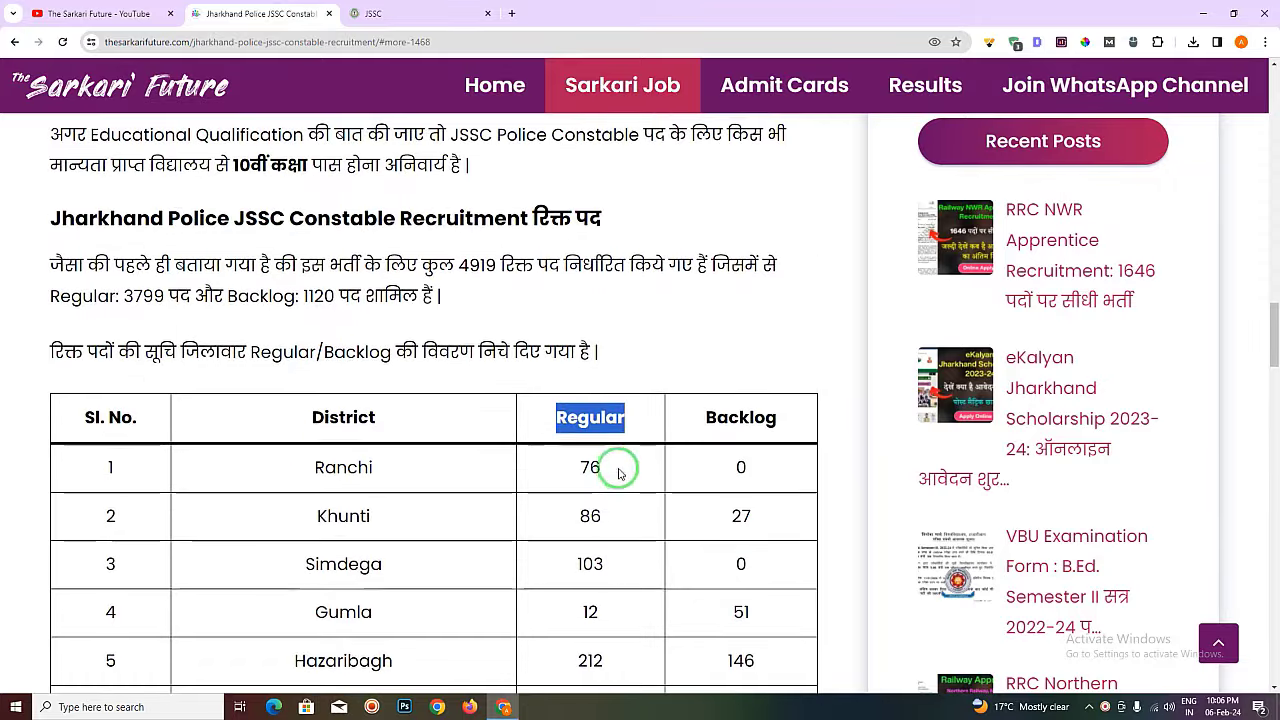
{"action": "scroll", "coordinate": [765, 351], "scroll_direction": "down", "scroll_amount": 1}
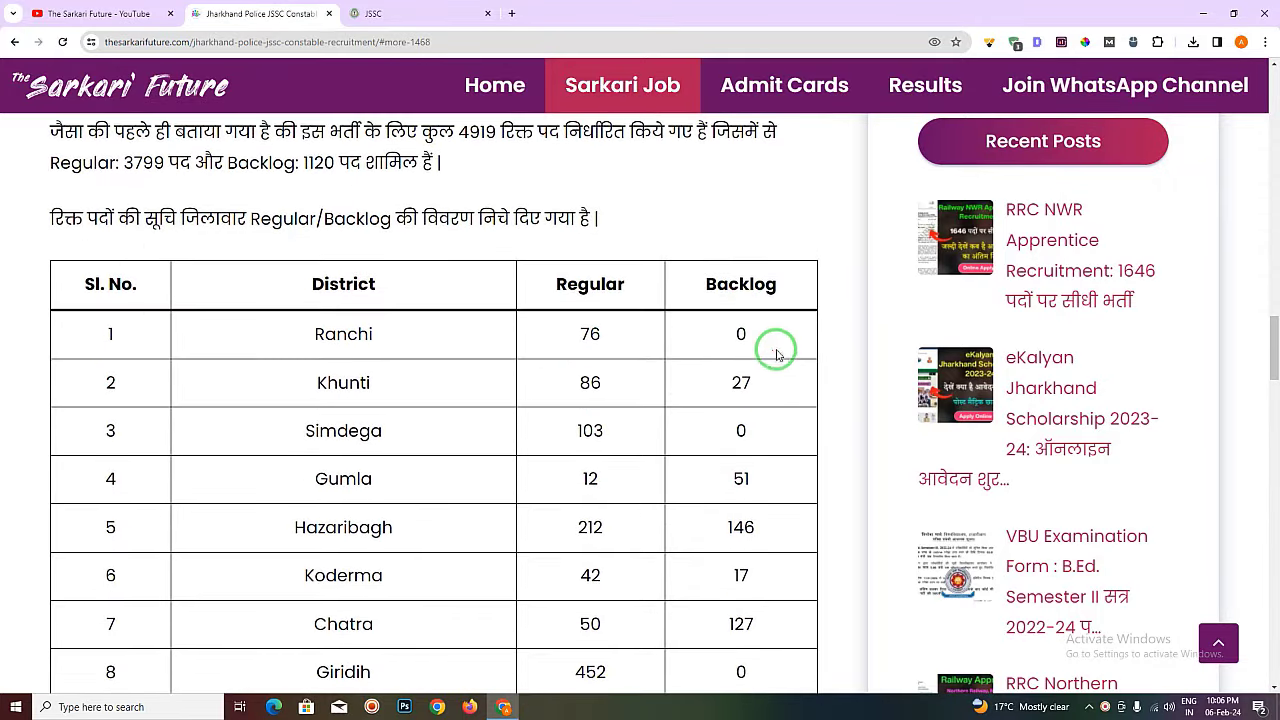
{"action": "left_click", "coordinate": [362, 14]}
{"action": "left_click", "coordinate": [943, 307]}
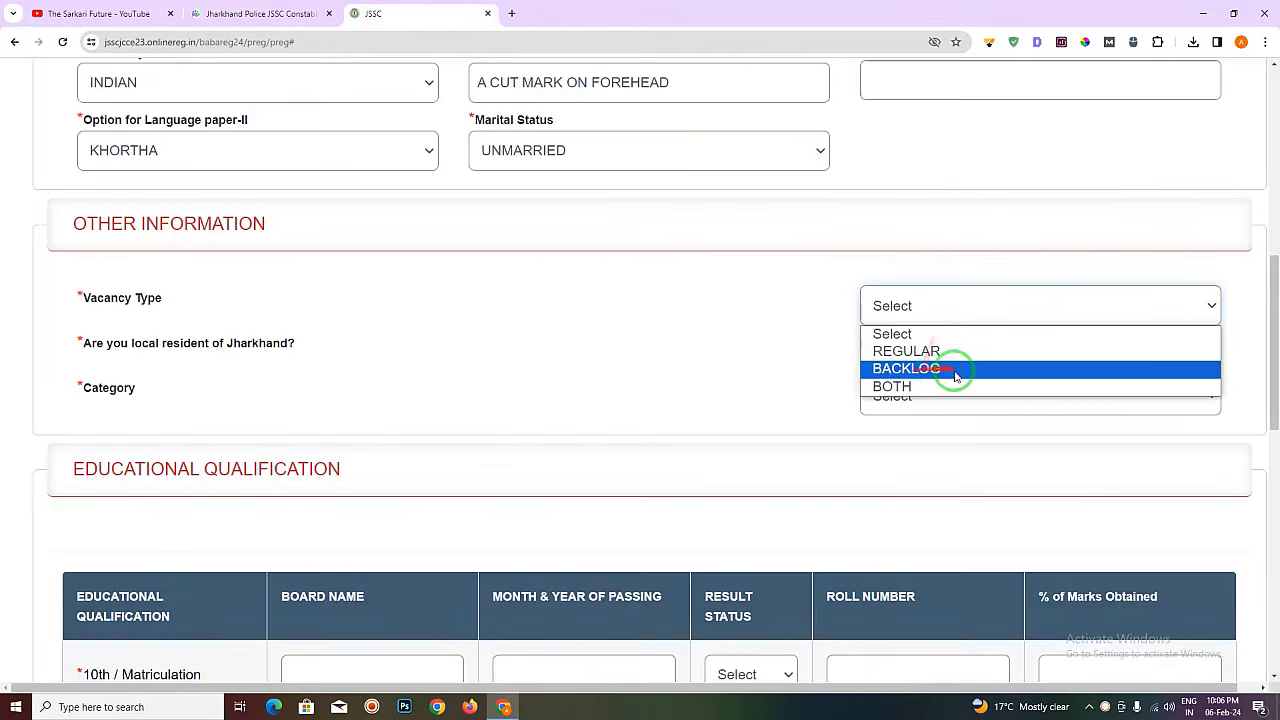
{"action": "left_click", "coordinate": [880, 332]}
- Recheck the vacancy table, then set the form's Vacancy Type to BOTH
{"action": "left_click", "coordinate": [310, 26]}
{"action": "scroll", "coordinate": [737, 300], "scroll_direction": "down", "scroll_amount": 9}
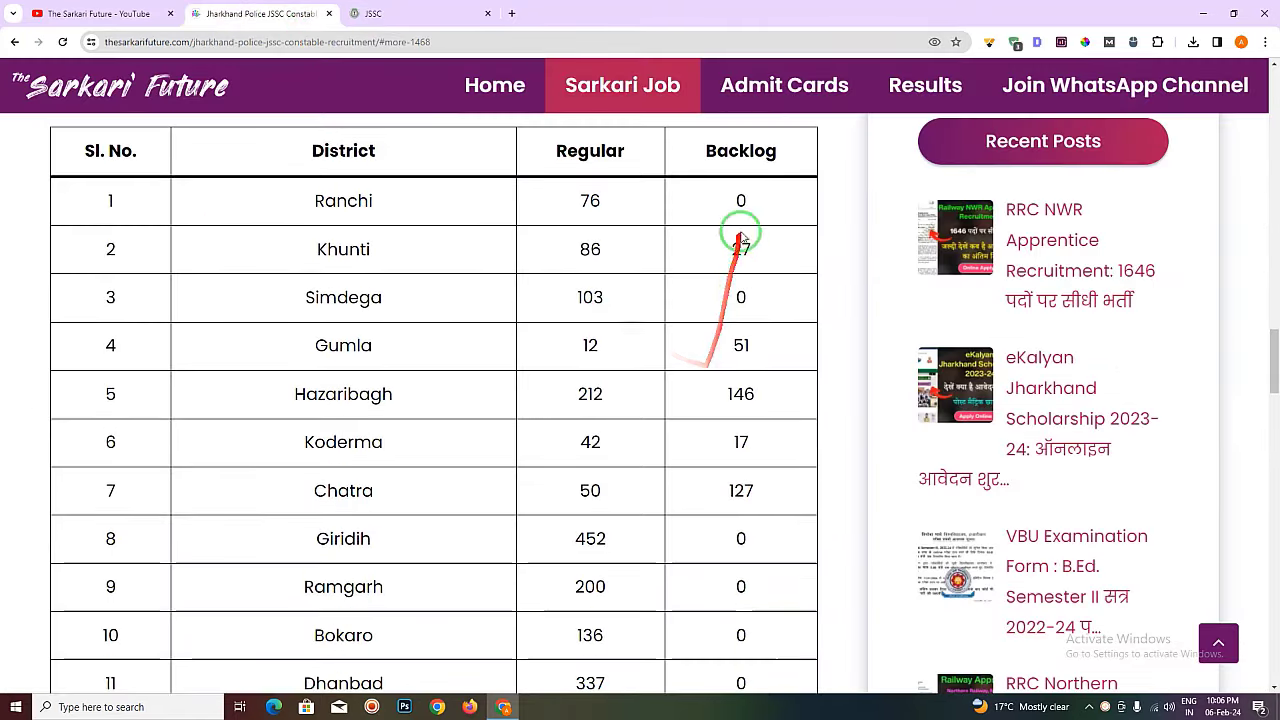
{"action": "scroll", "coordinate": [766, 491], "scroll_direction": "down", "scroll_amount": 4}
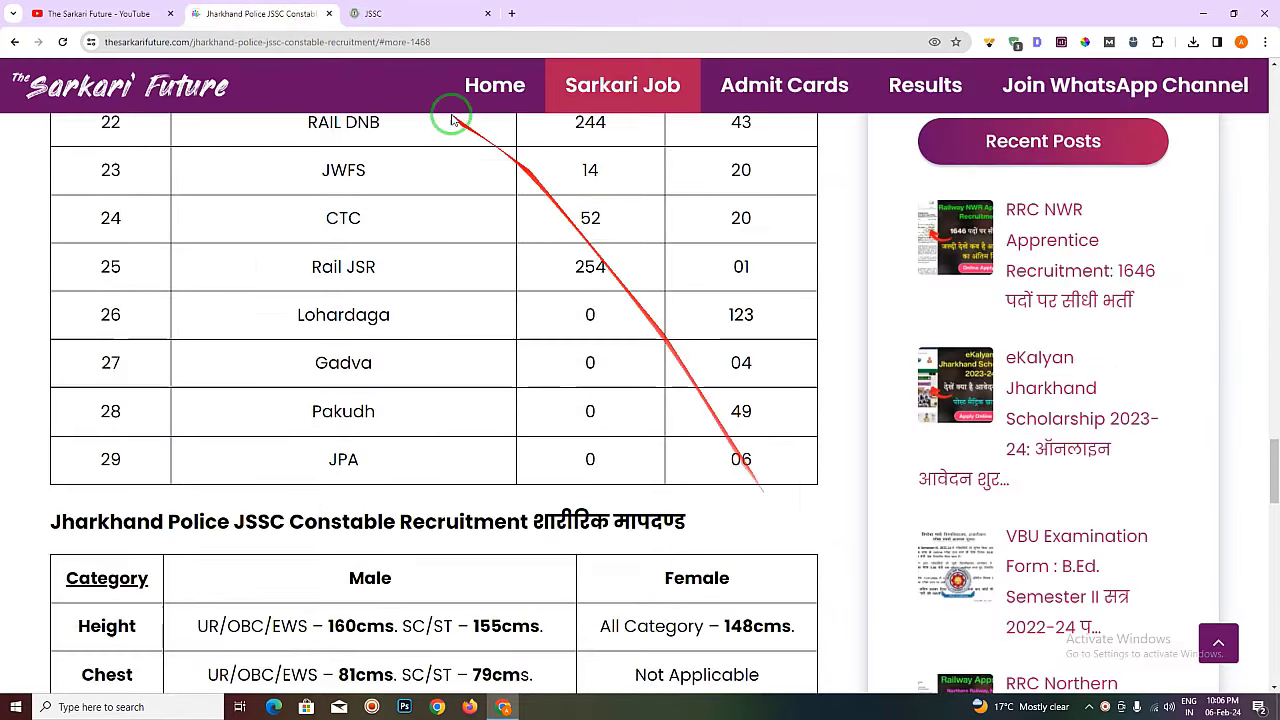
{"action": "left_click", "coordinate": [372, 14]}
{"action": "left_click", "coordinate": [967, 308]}
{"action": "left_click", "coordinate": [935, 370]}
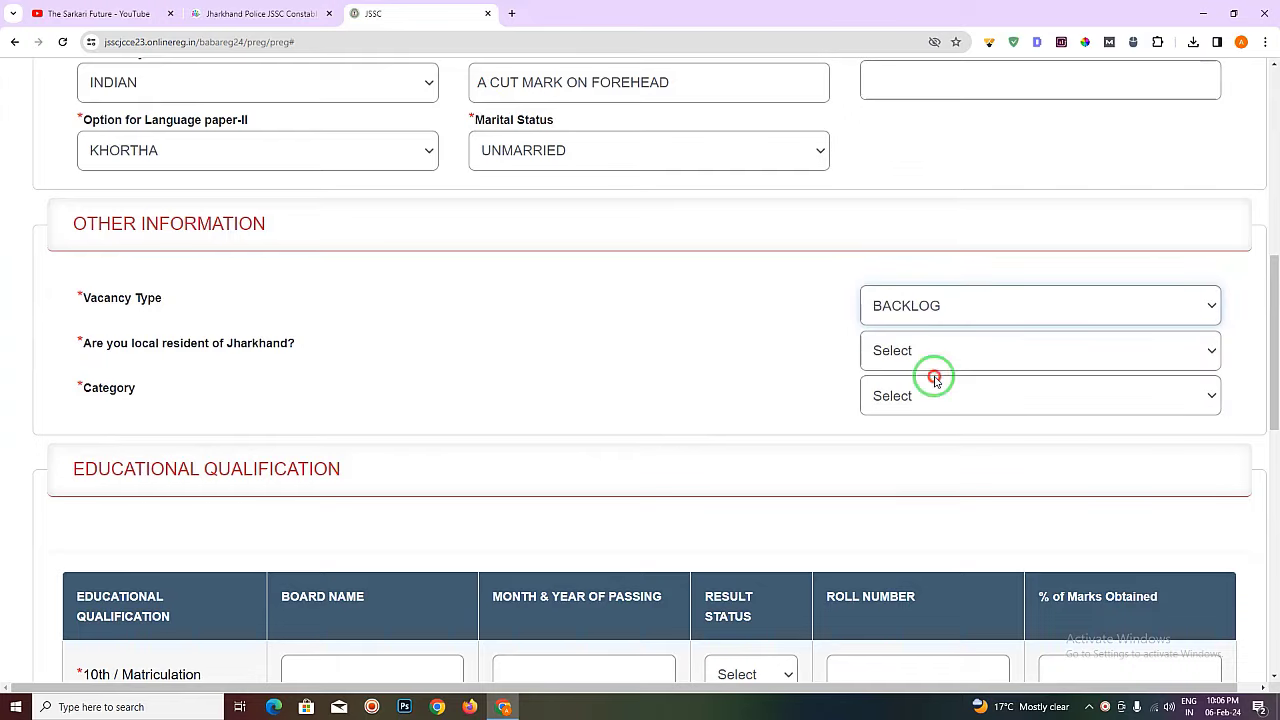
{"action": "left_click", "coordinate": [942, 308]}
{"action": "left_click", "coordinate": [935, 386]}
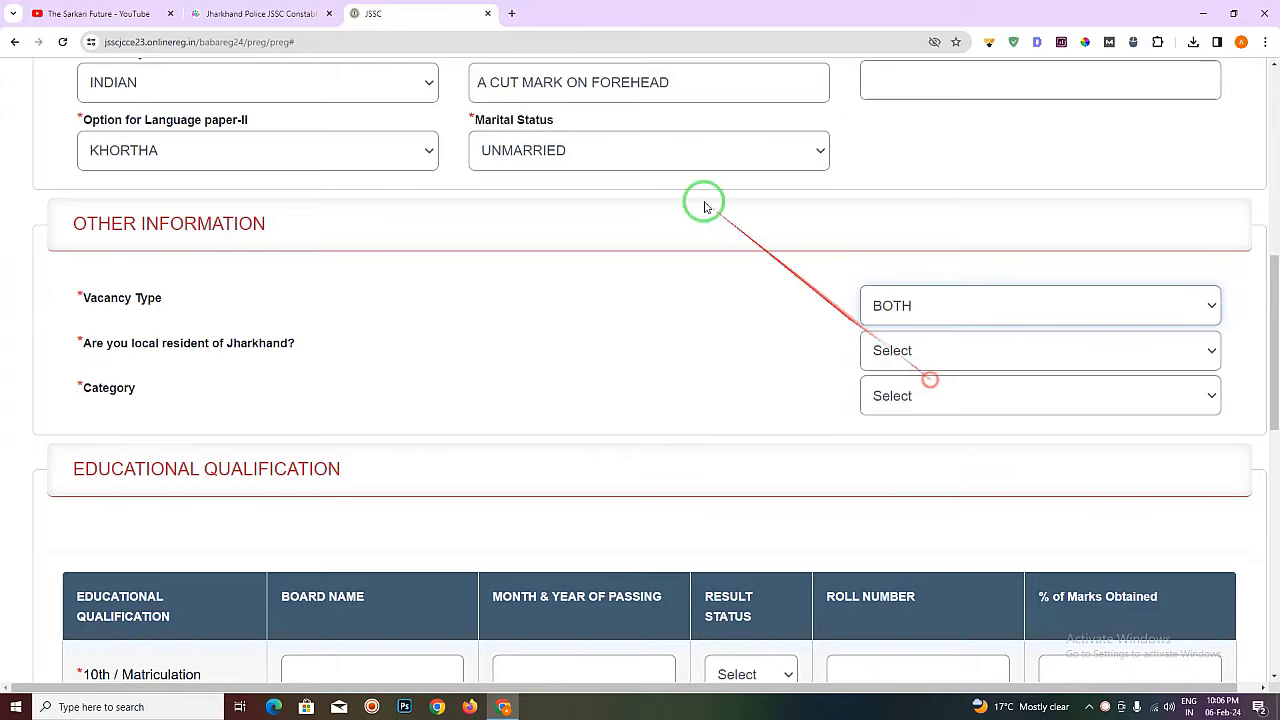
{"action": "left_click", "coordinate": [275, 18]}
{"action": "scroll", "coordinate": [697, 453], "scroll_direction": "up", "scroll_amount": 5}
{"action": "scroll", "coordinate": [697, 453], "scroll_direction": "up", "scroll_amount": 9}
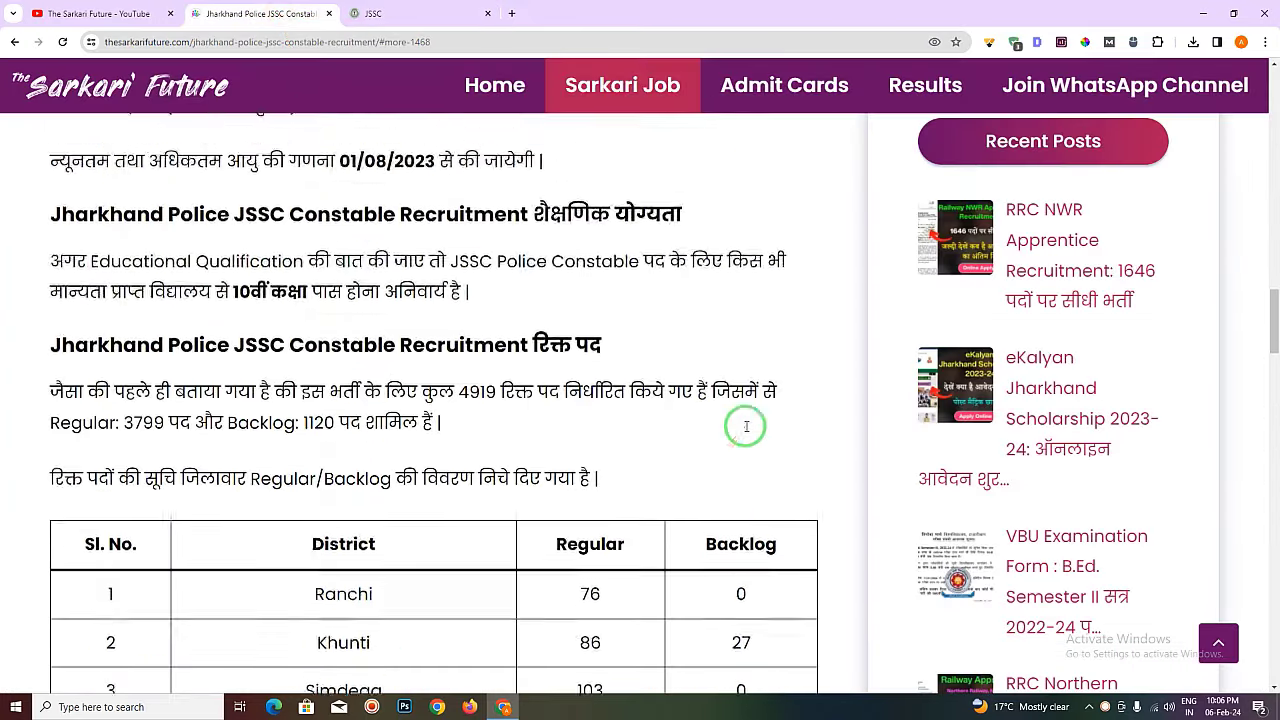
{"action": "left_click", "coordinate": [400, 12]}
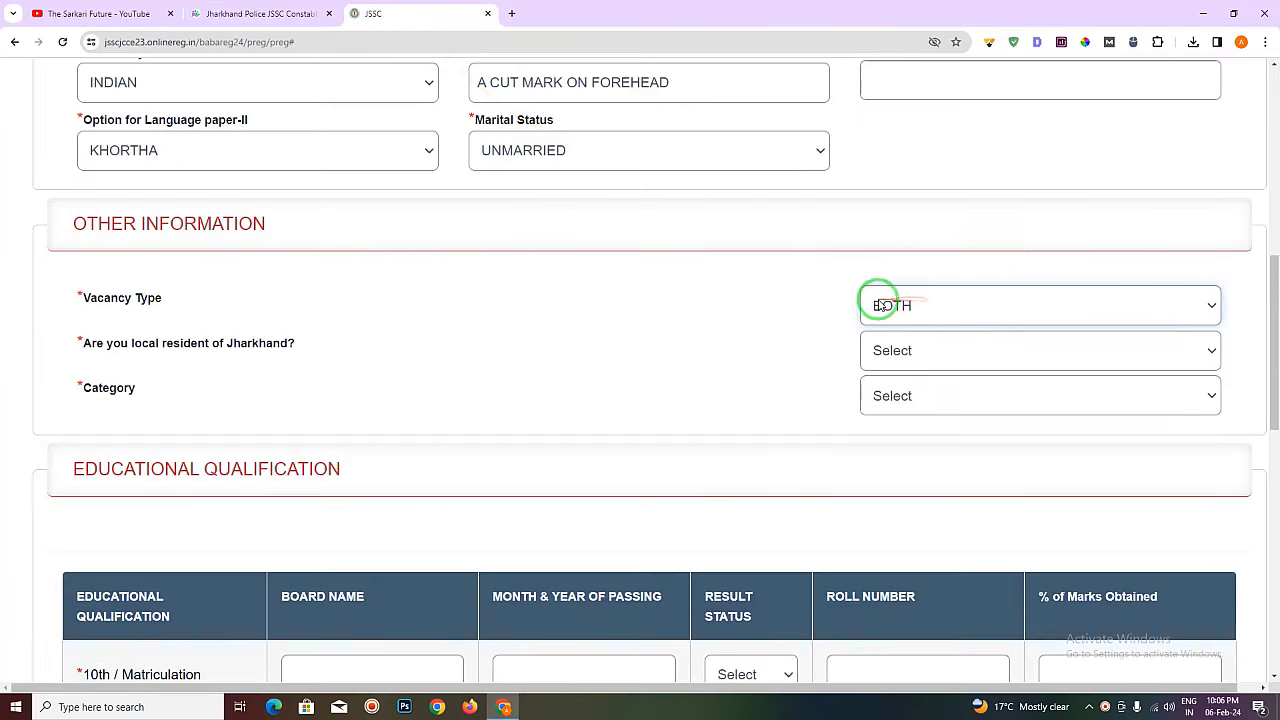
- Keep Vacancy Type as BOTH and answer Yes to being a local resident of Jharkhand
{"action": "left_click", "coordinate": [917, 300]}
{"action": "left_click", "coordinate": [917, 303]}
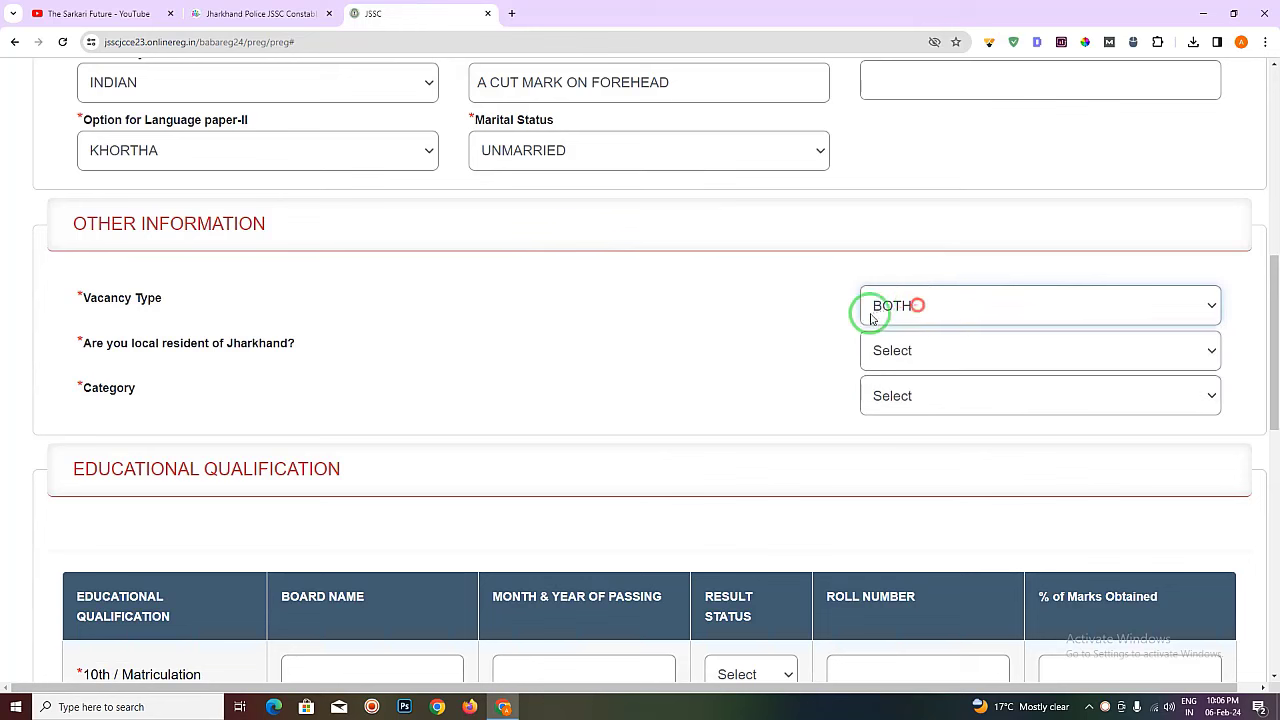
{"action": "left_click", "coordinate": [975, 304]}
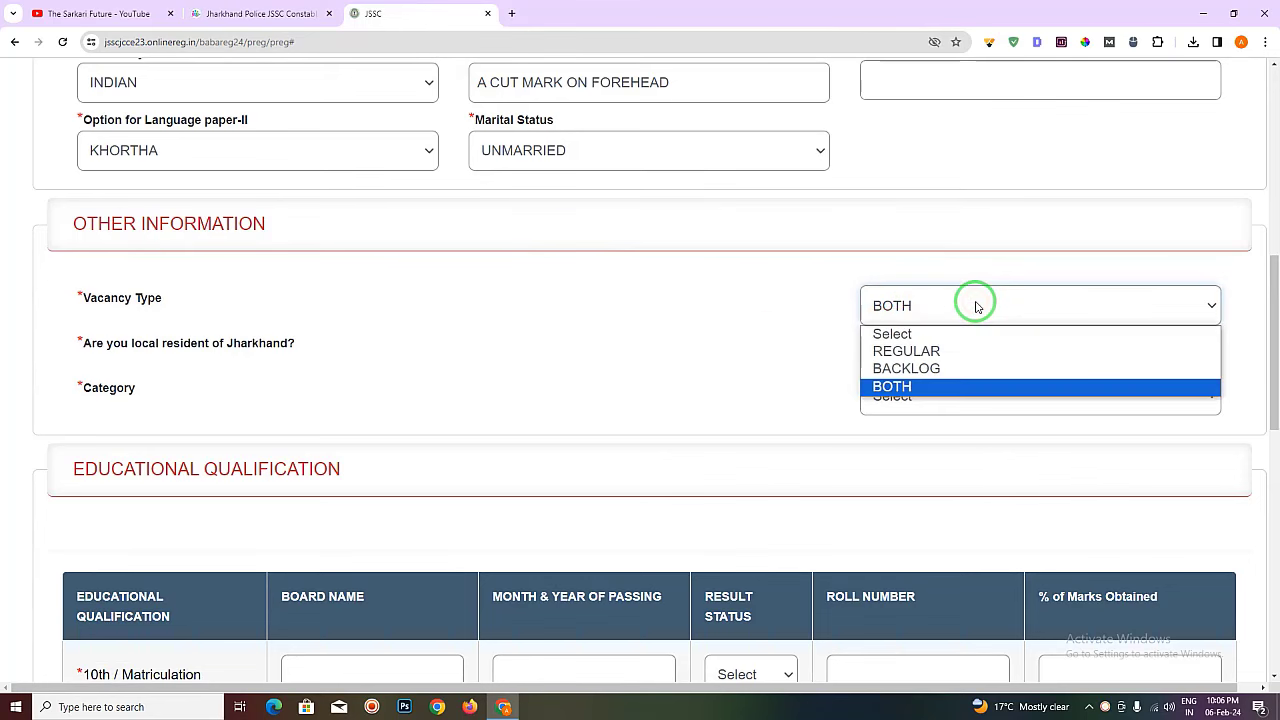
{"action": "left_click", "coordinate": [976, 306]}
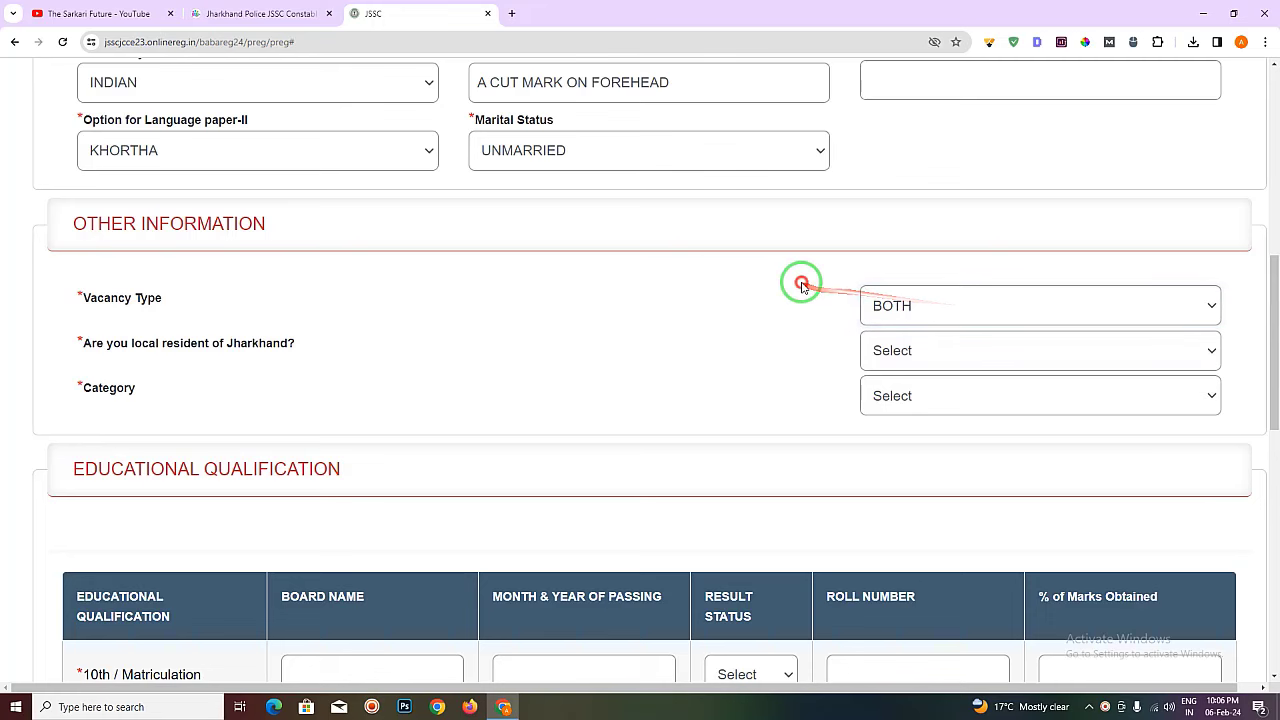
{"action": "scroll", "coordinate": [797, 283], "scroll_direction": "down", "scroll_amount": 1}
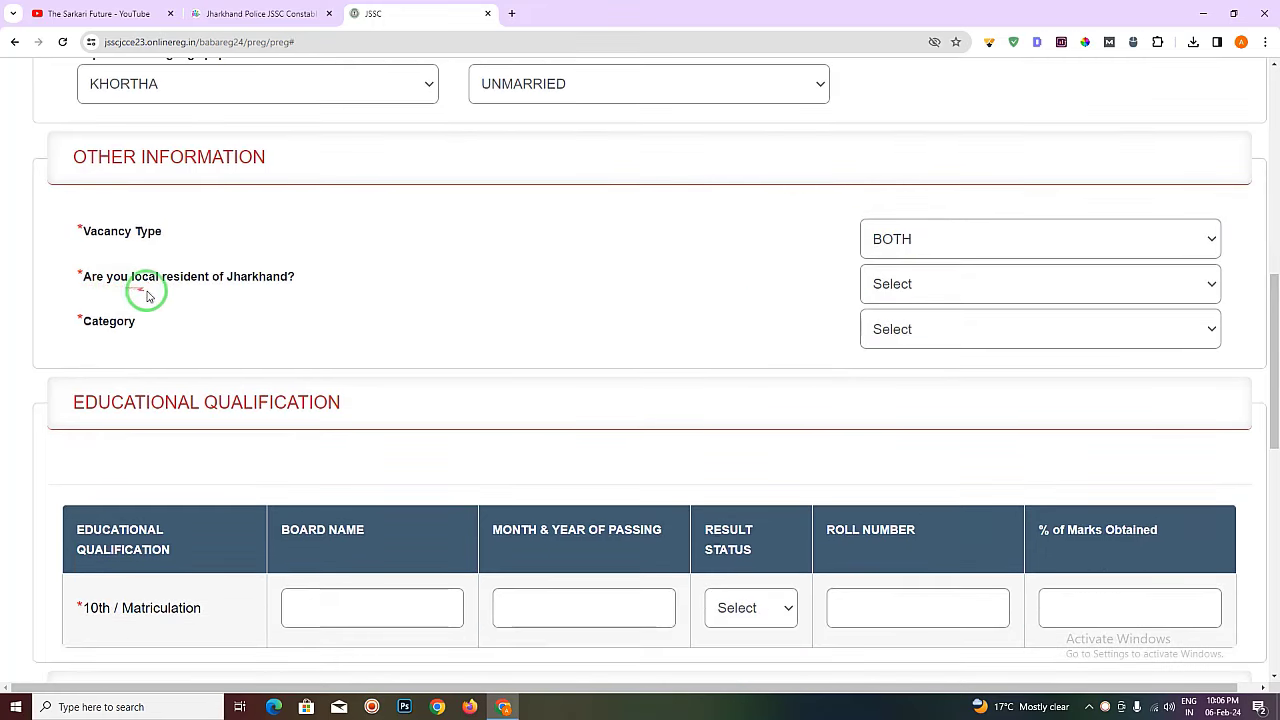
{"action": "left_click", "coordinate": [978, 295]}
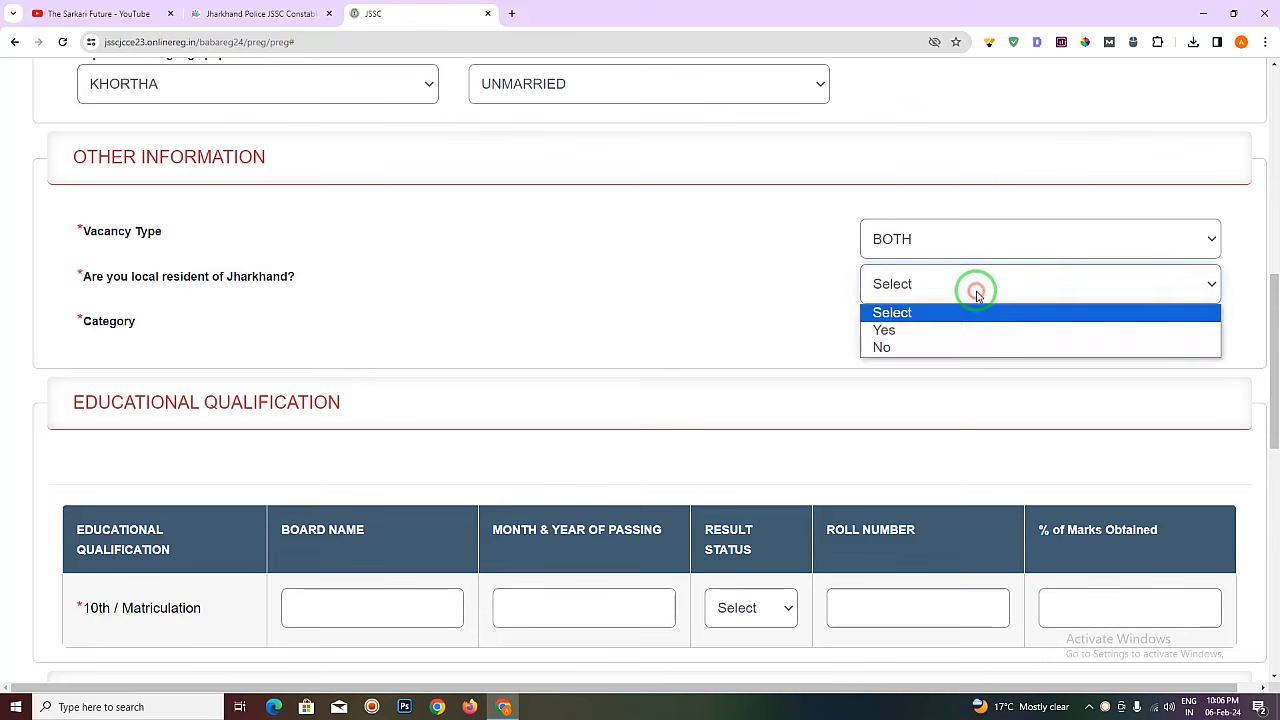
{"action": "left_click", "coordinate": [944, 330]}
{"action": "left_click", "coordinate": [900, 285]}
{"action": "left_click", "coordinate": [922, 348]}
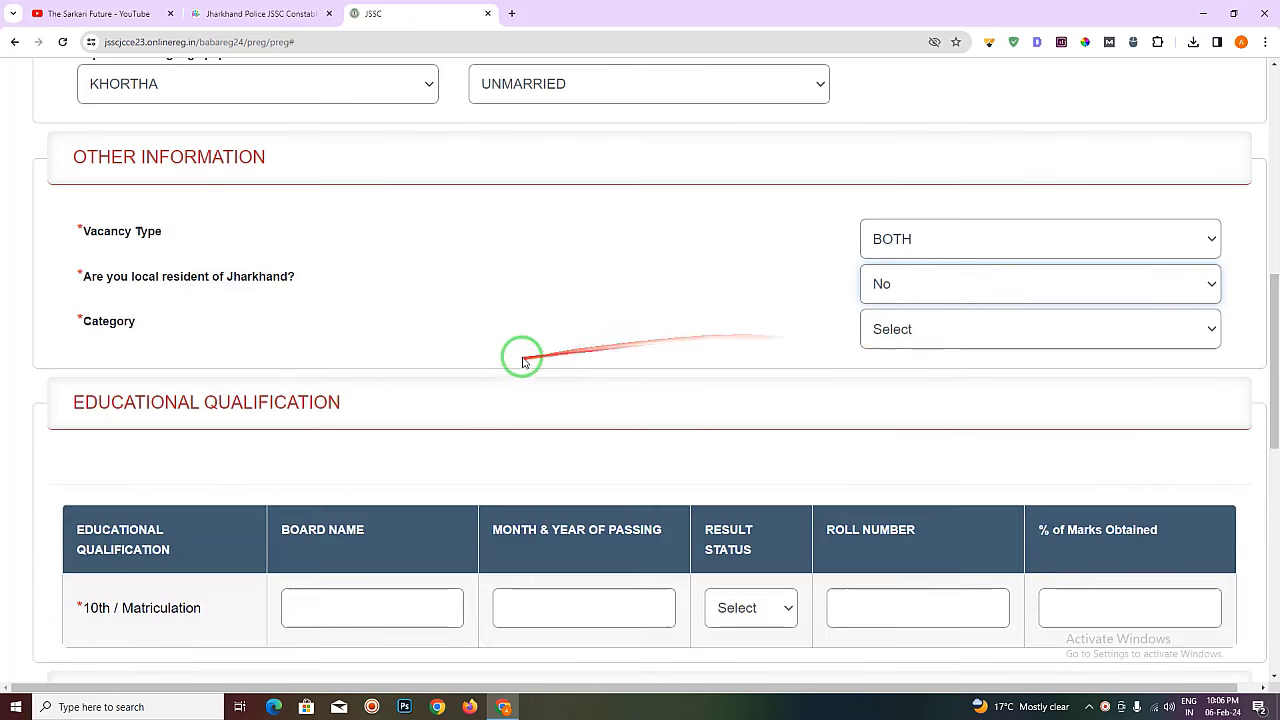
{"action": "left_click", "coordinate": [940, 295]}
{"action": "left_click", "coordinate": [886, 325]}
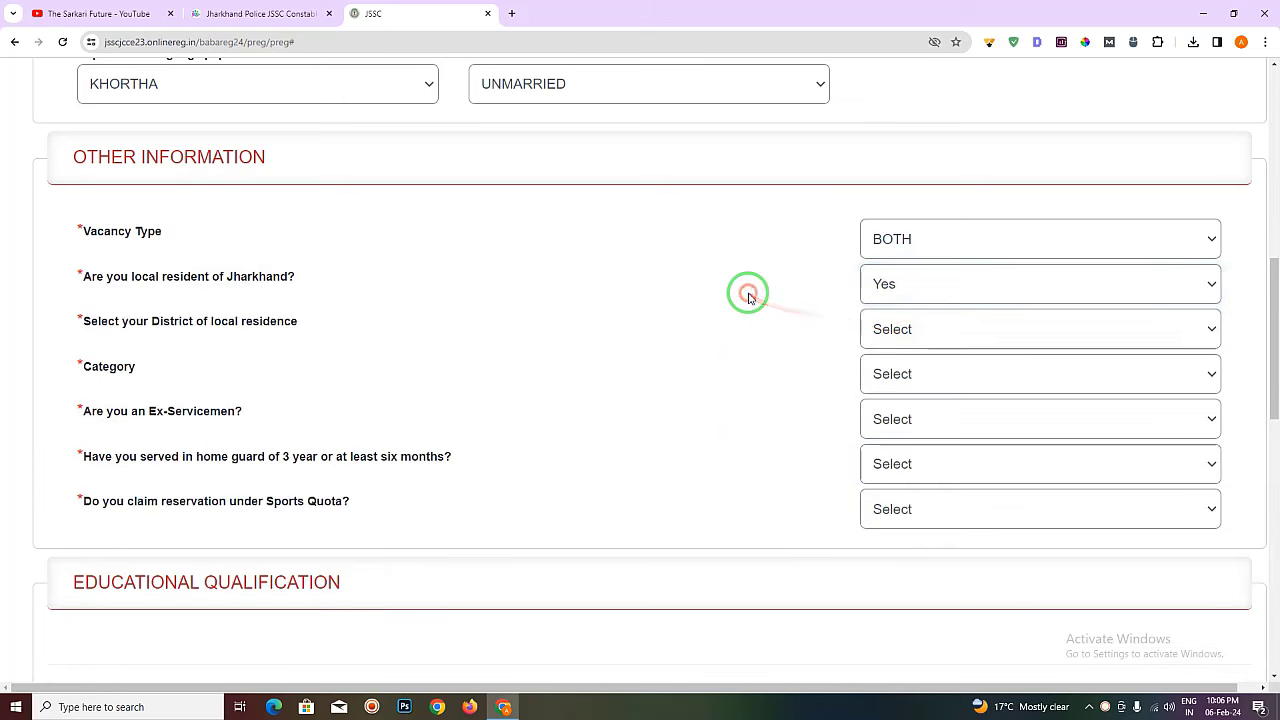
- Select KODERMA as the district of local residence
{"action": "scroll", "coordinate": [200, 285], "scroll_direction": "down", "scroll_amount": 1}
{"action": "left_click_drag", "start_coordinate": [97, 255], "coordinate": [276, 263]}
{"action": "left_click", "coordinate": [327, 262]}
{"action": "left_click", "coordinate": [910, 263]}
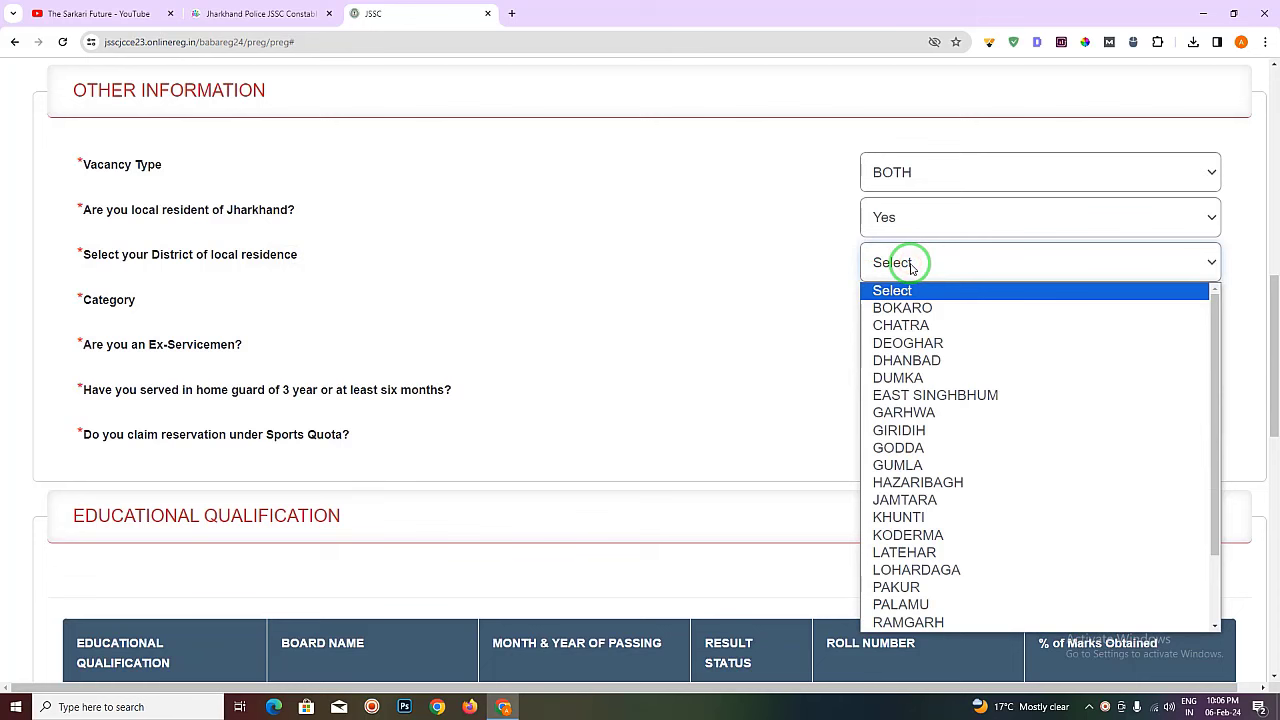
{"action": "type", "text": "ko"}
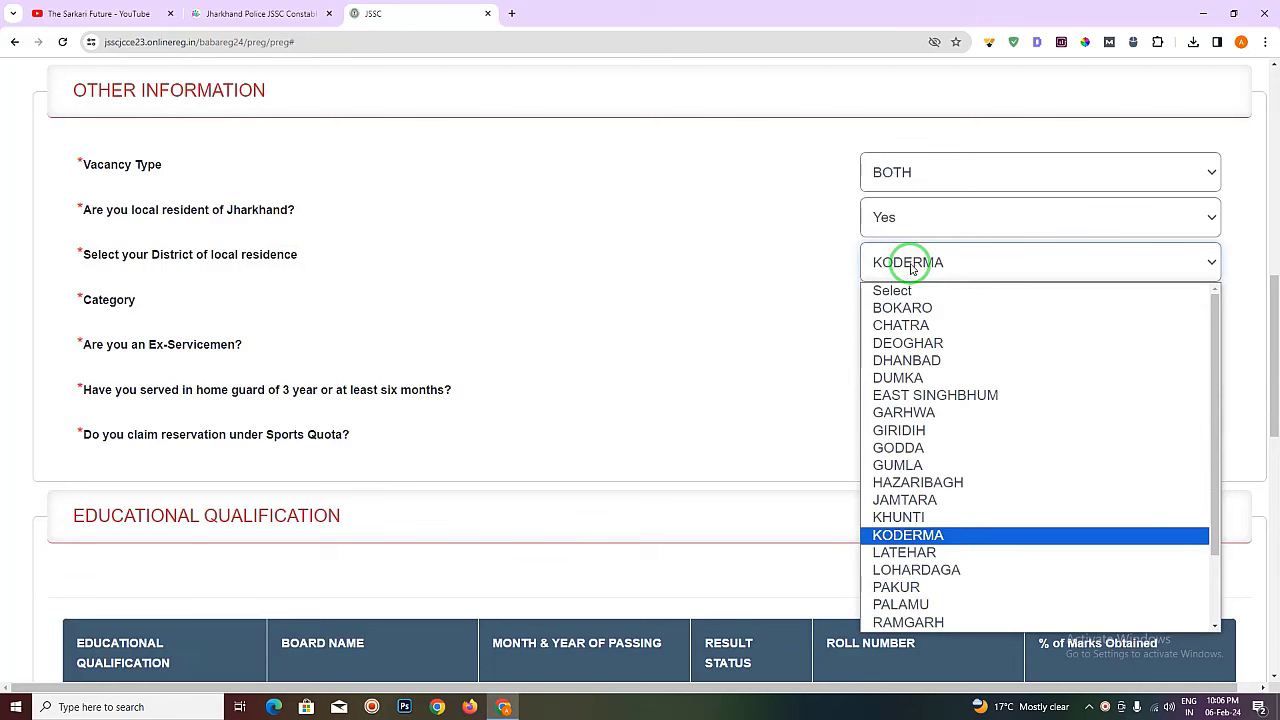
{"action": "key", "text": "Return"}
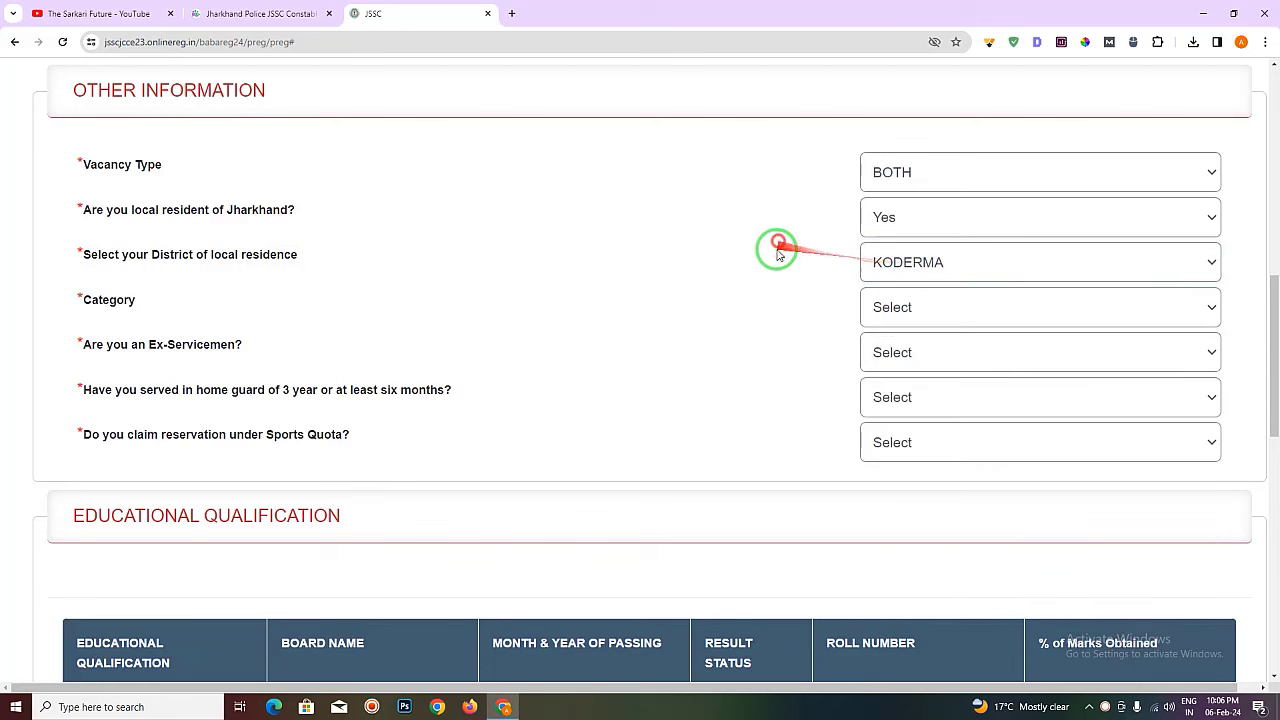
- Set the category to SC
{"action": "left_click", "coordinate": [935, 310]}
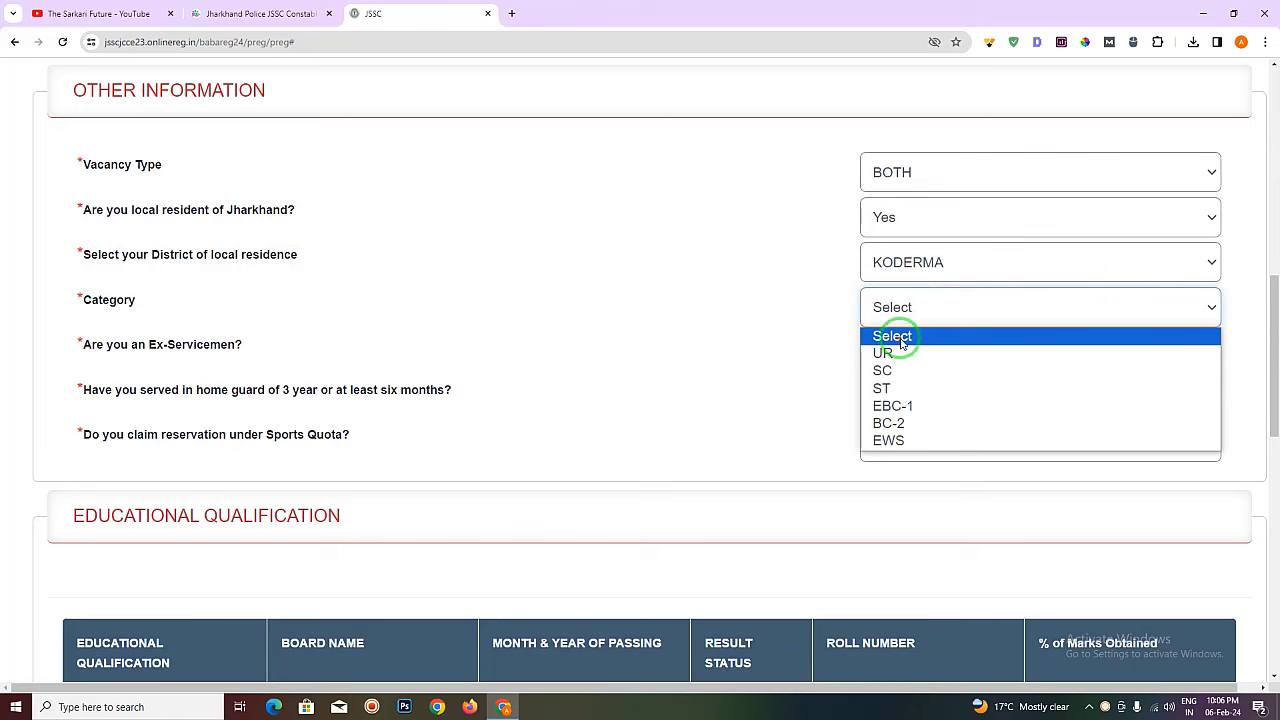
{"action": "left_click", "coordinate": [913, 372]}
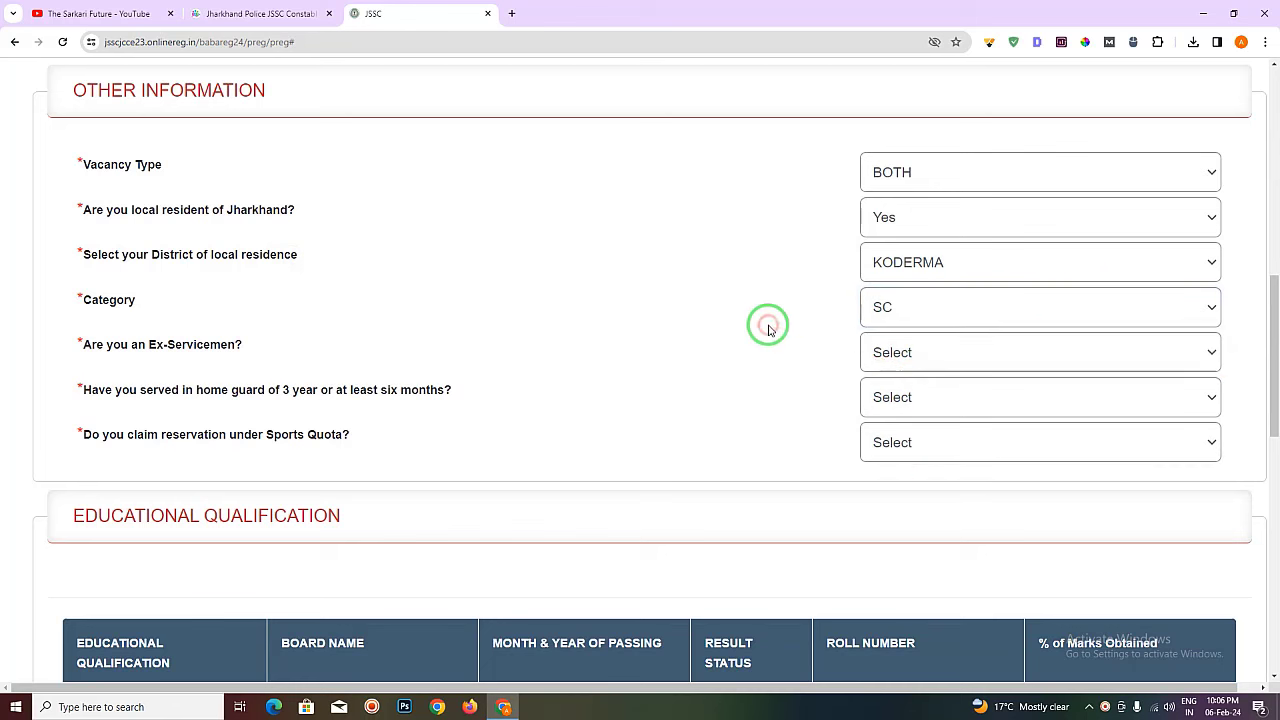
{"action": "left_click", "coordinate": [915, 307]}
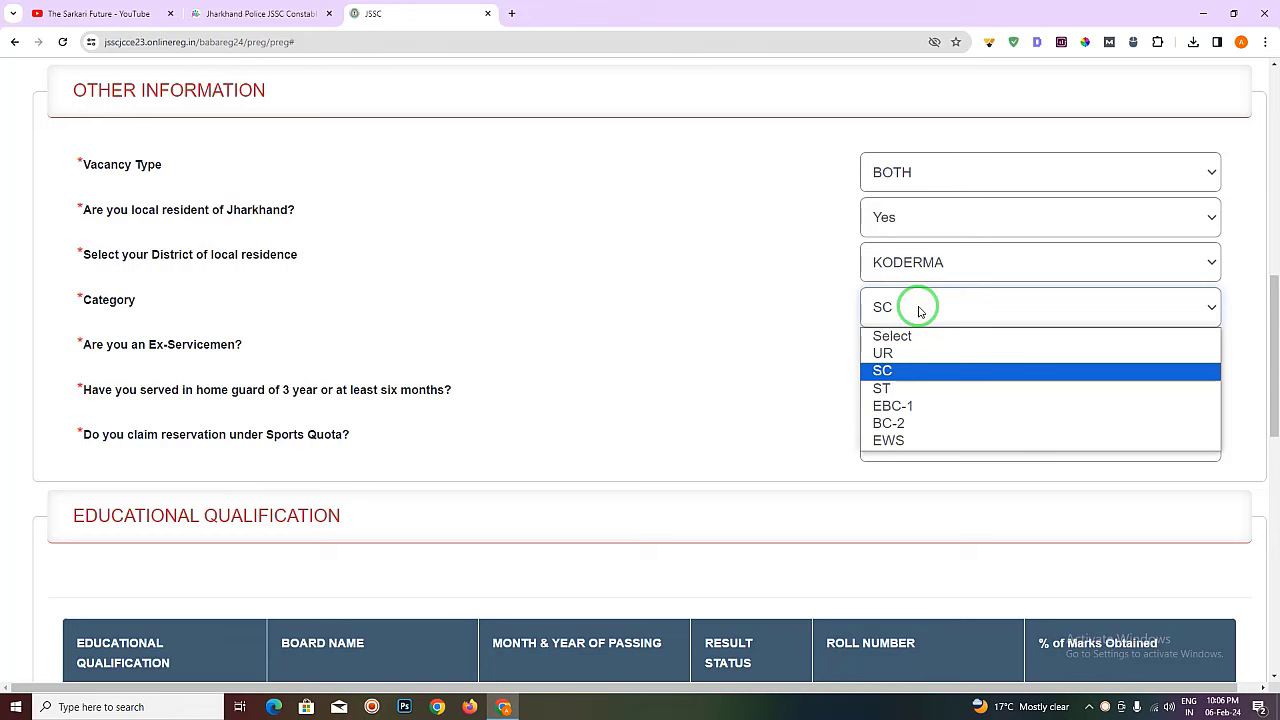
{"action": "left_click", "coordinate": [919, 310]}
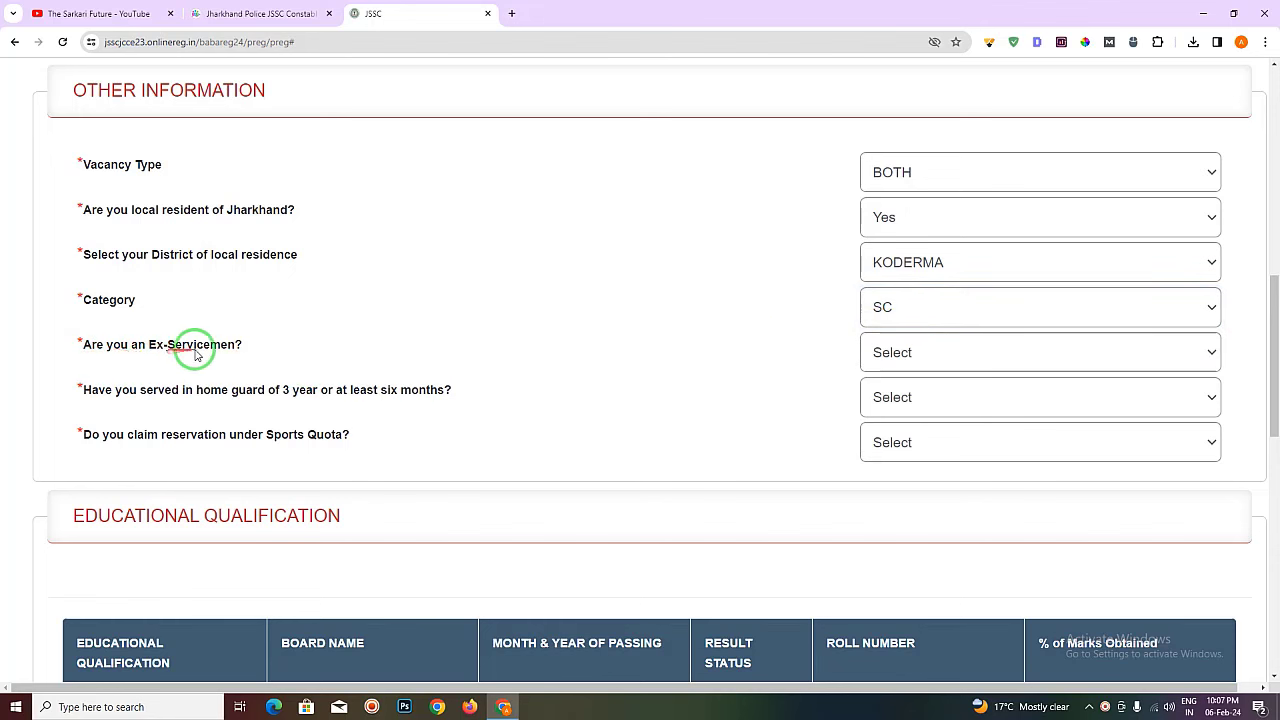
- Select No in the Ex-Servicemen, Home Guard and Sports Quota dropdowns
{"action": "left_click", "coordinate": [893, 355]}
{"action": "left_click", "coordinate": [910, 412]}
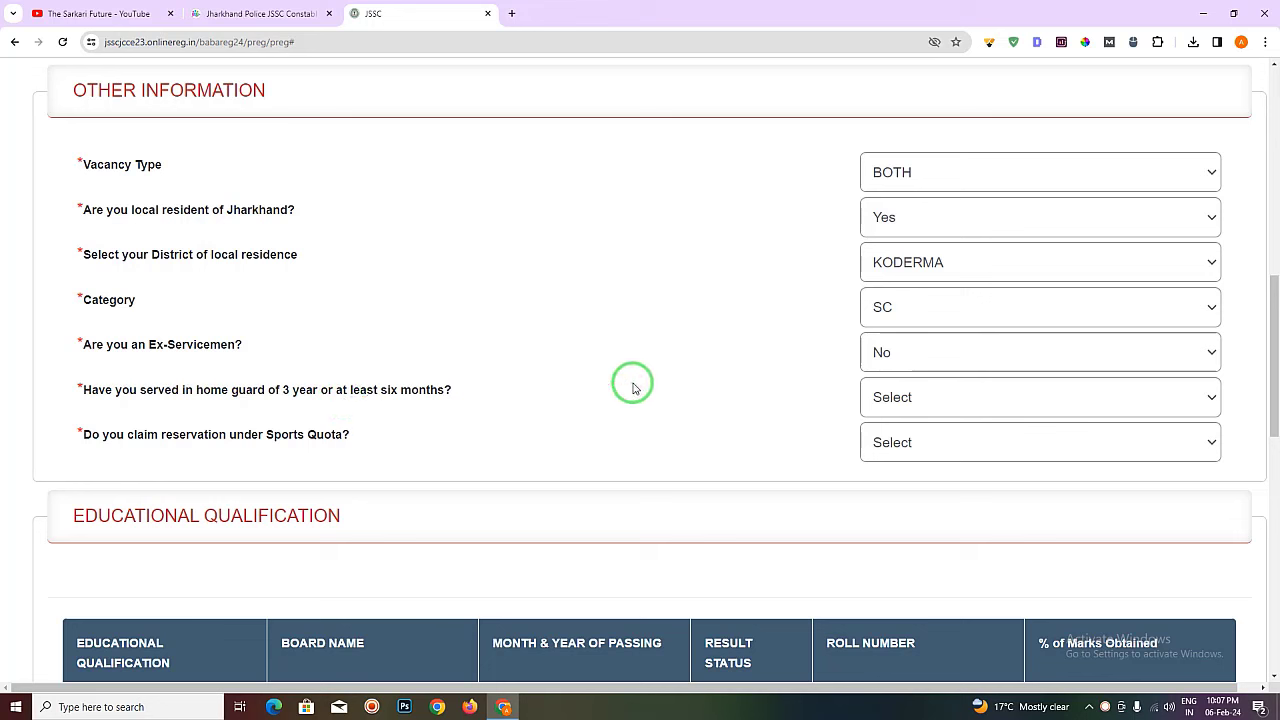
{"action": "left_click", "coordinate": [912, 397]}
{"action": "left_click", "coordinate": [922, 461]}
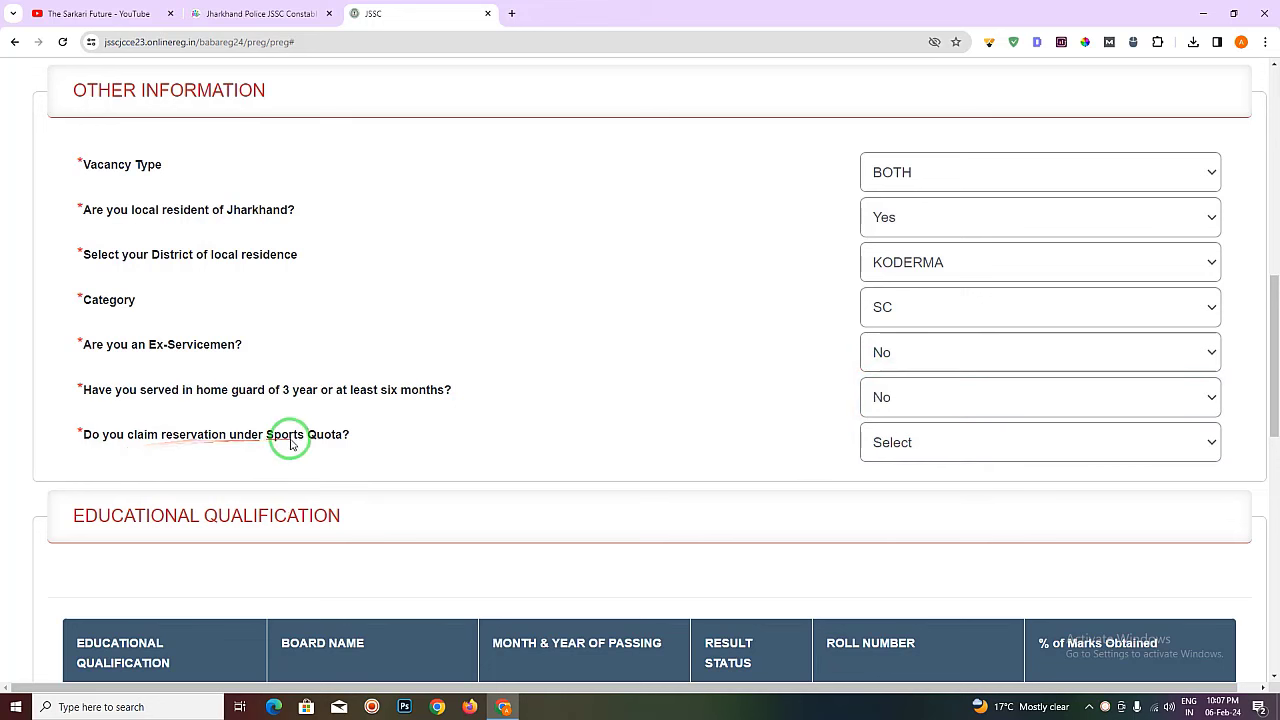
{"action": "left_click", "coordinate": [894, 442]}
{"action": "left_click", "coordinate": [909, 507]}
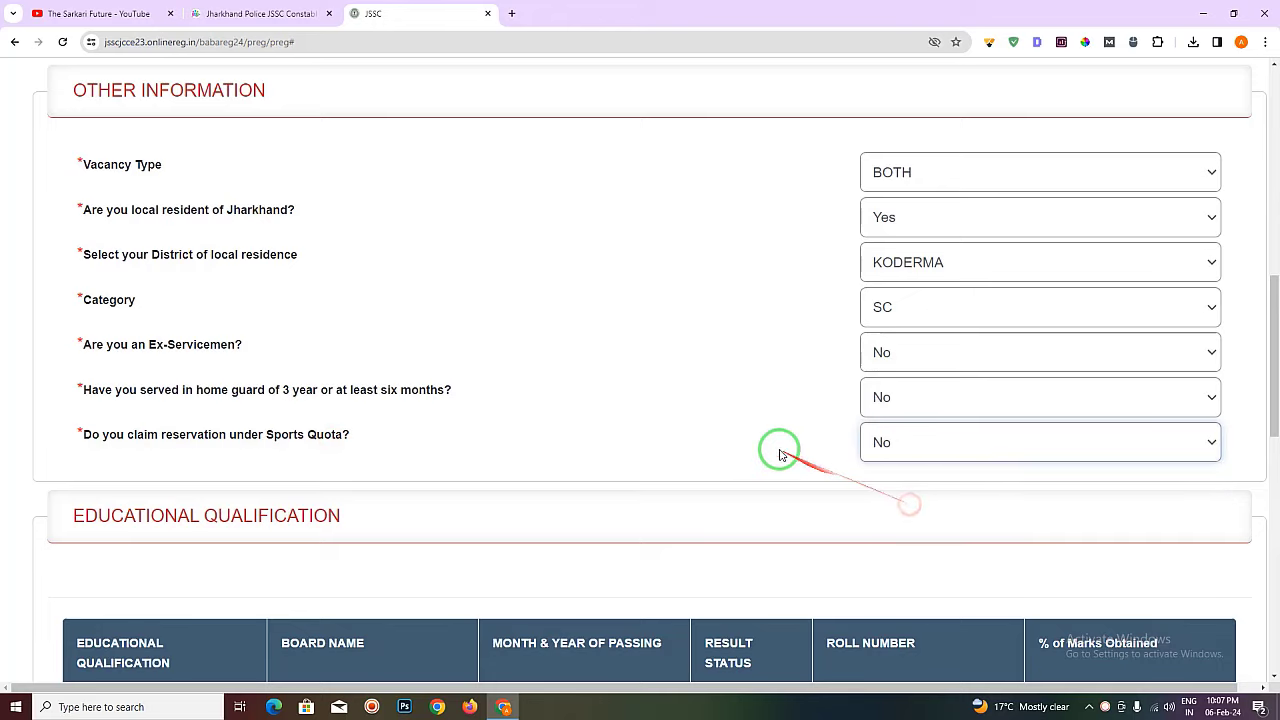
- Enter JHARKHAND ACADEMIC COUNCIL RANCHI as the 10th / Matriculation board name
{"action": "left_click_drag", "start_coordinate": [1273, 298], "coordinate": [1268, 403]}
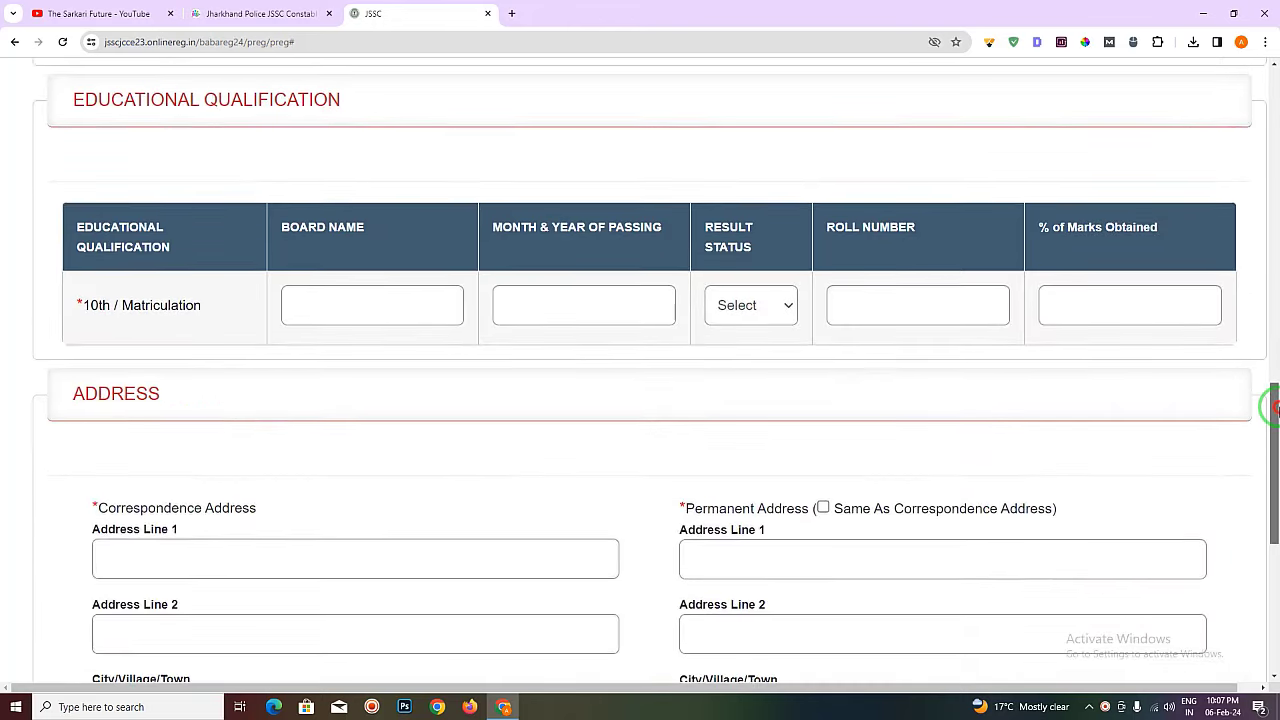
{"action": "left_click_drag", "start_coordinate": [70, 112], "coordinate": [337, 100]}
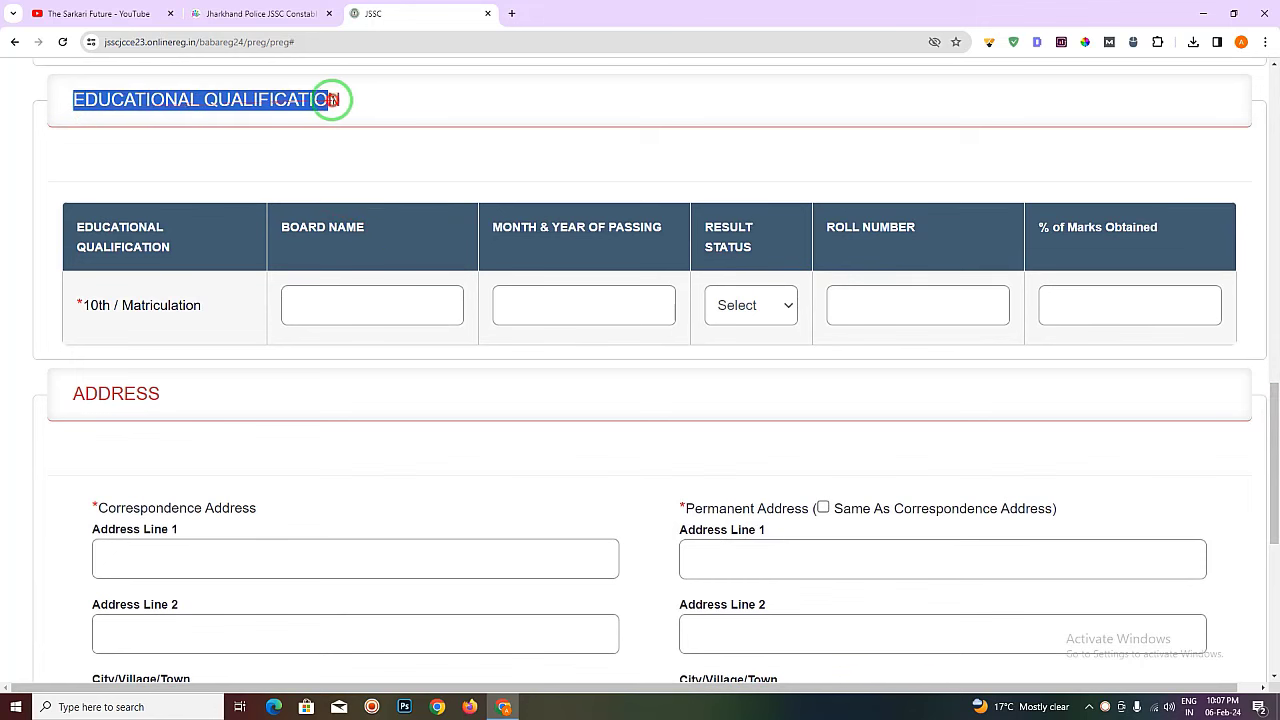
{"action": "left_click", "coordinate": [357, 103]}
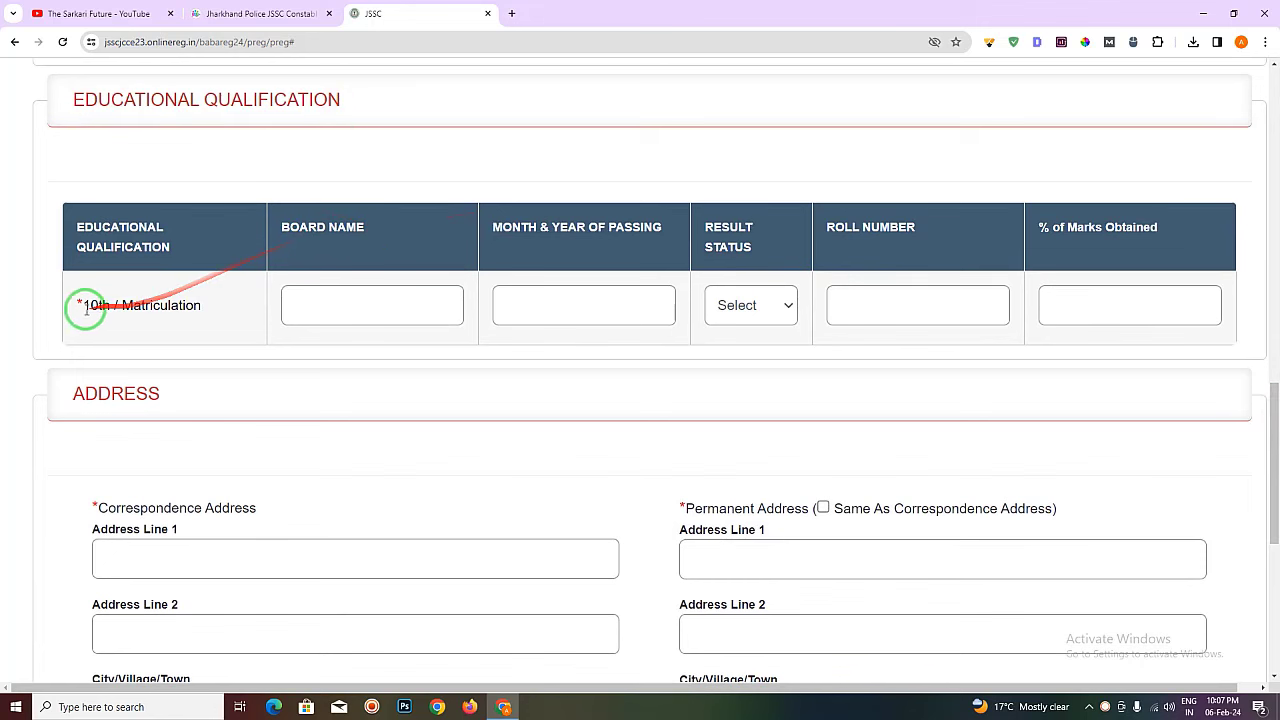
{"action": "left_click_drag", "start_coordinate": [80, 306], "coordinate": [185, 308]}
{"action": "left_click", "coordinate": [185, 308]}
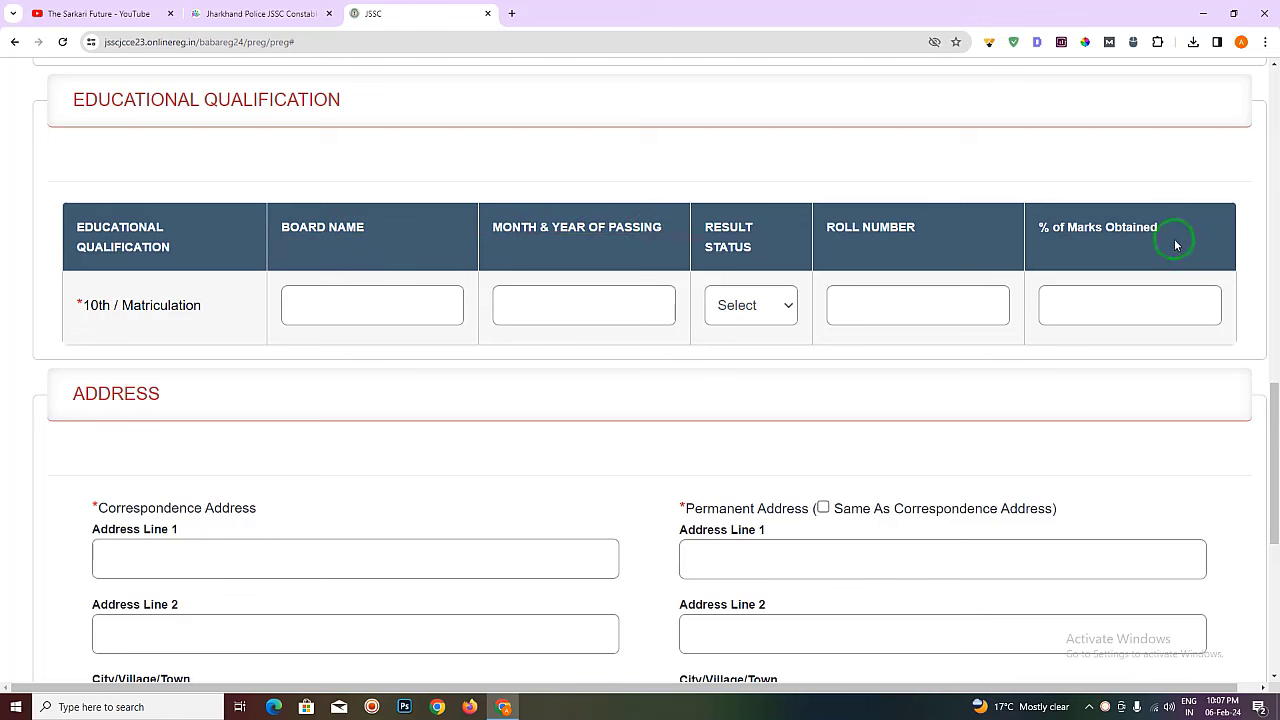
{"action": "left_click", "coordinate": [385, 294]}
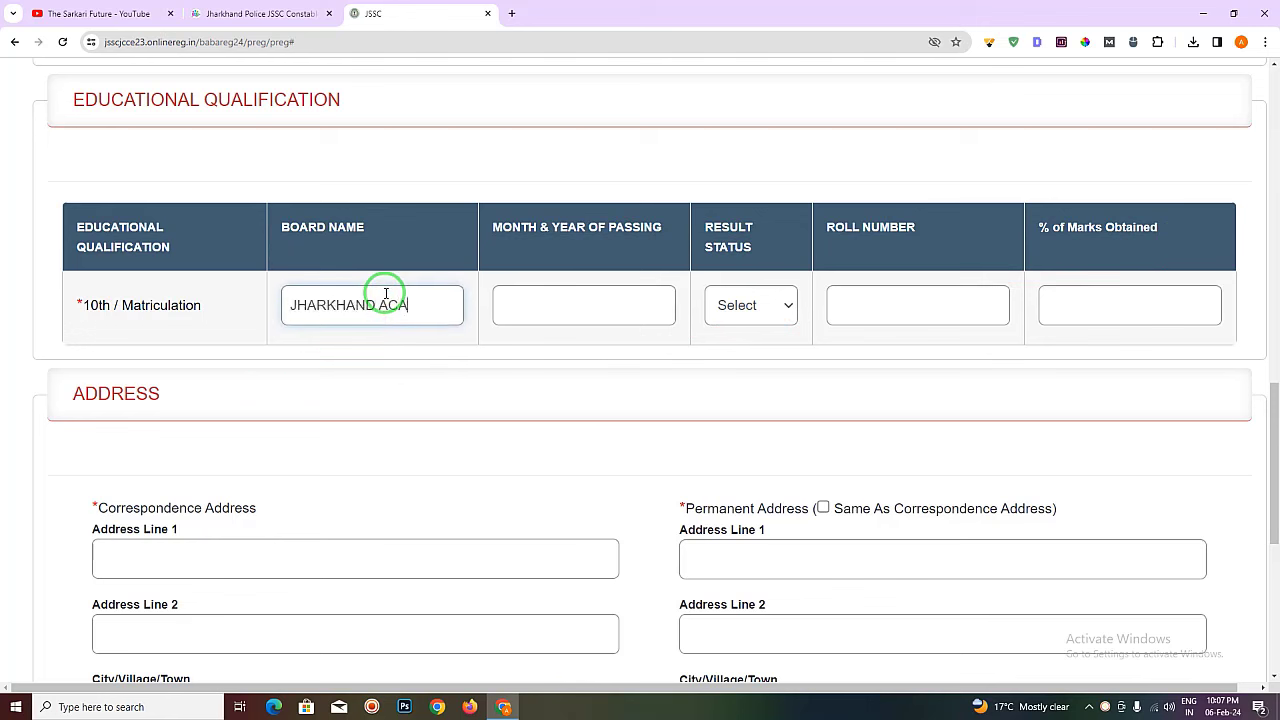
{"action": "type", "text": "JHARKHAND ACADEMIC COUNCIL"}
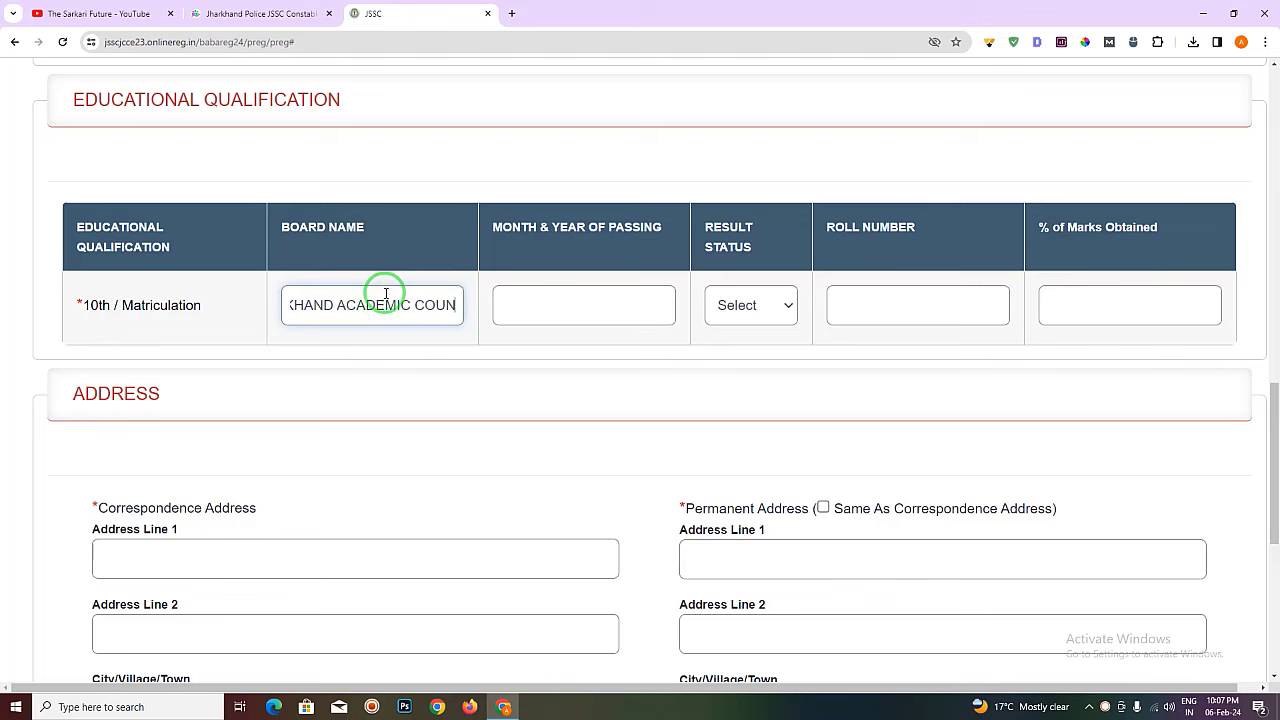
{"action": "type", "text": " RANCHI"}
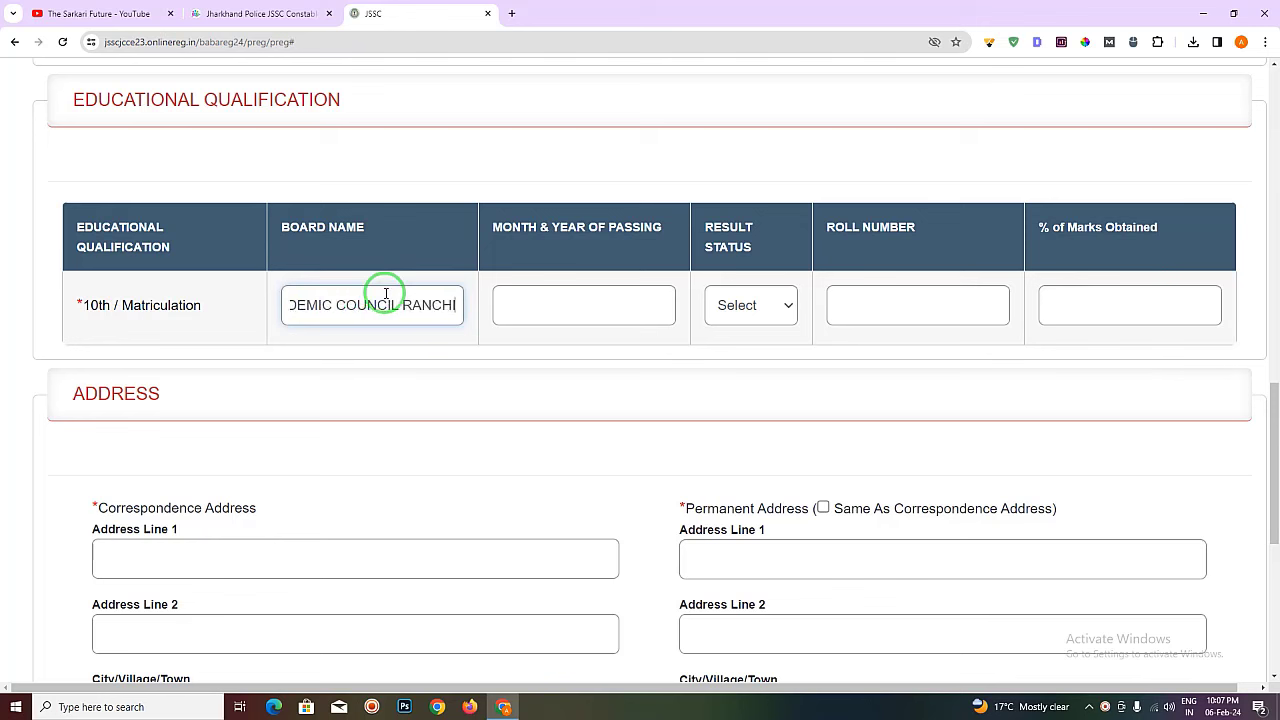
{"action": "left_click", "coordinate": [398, 355]}
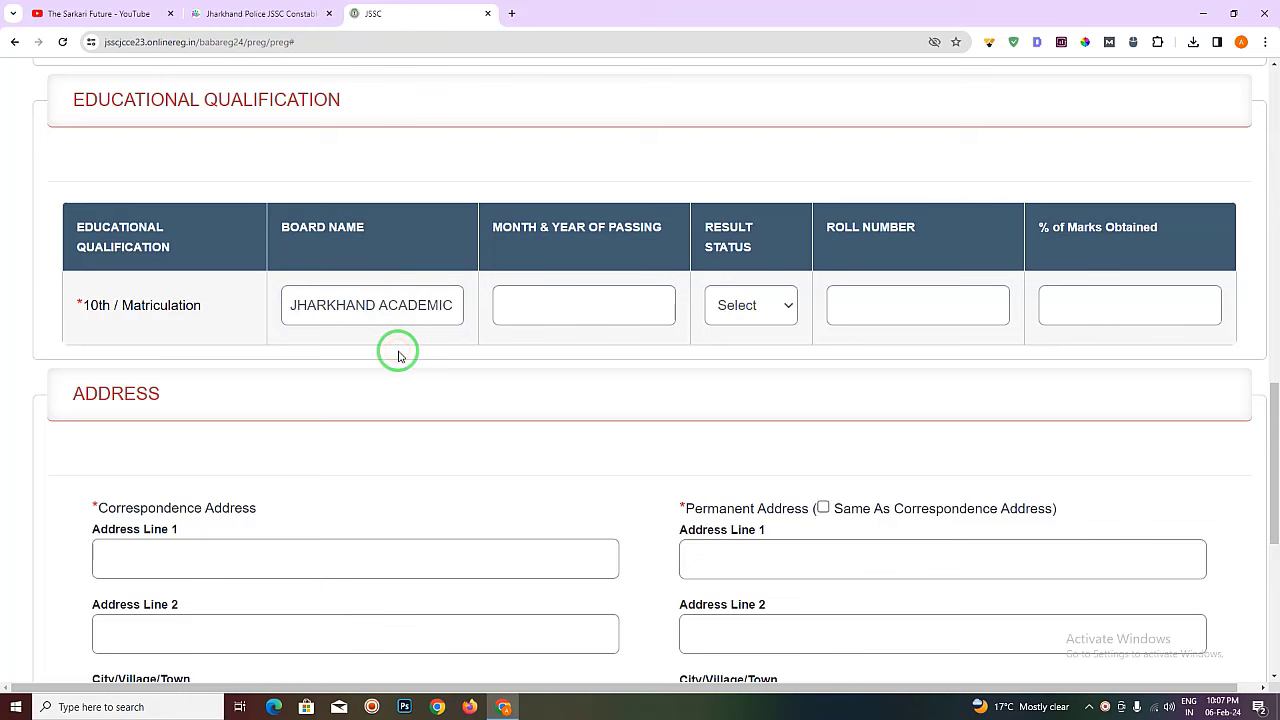
{"action": "left_click_drag", "start_coordinate": [421, 310], "coordinate": [457, 314]}
{"action": "left_click", "coordinate": [474, 349]}
{"action": "left_click", "coordinate": [543, 297]}
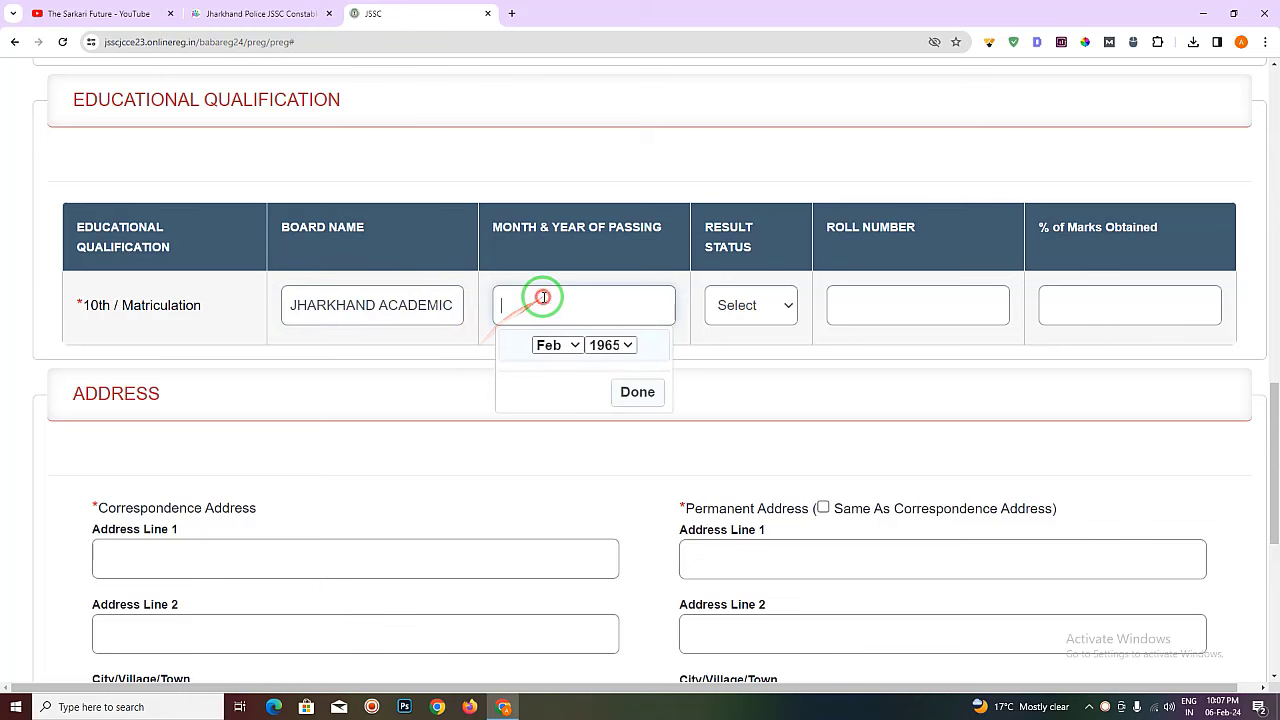
{"action": "left_click", "coordinate": [605, 345]}
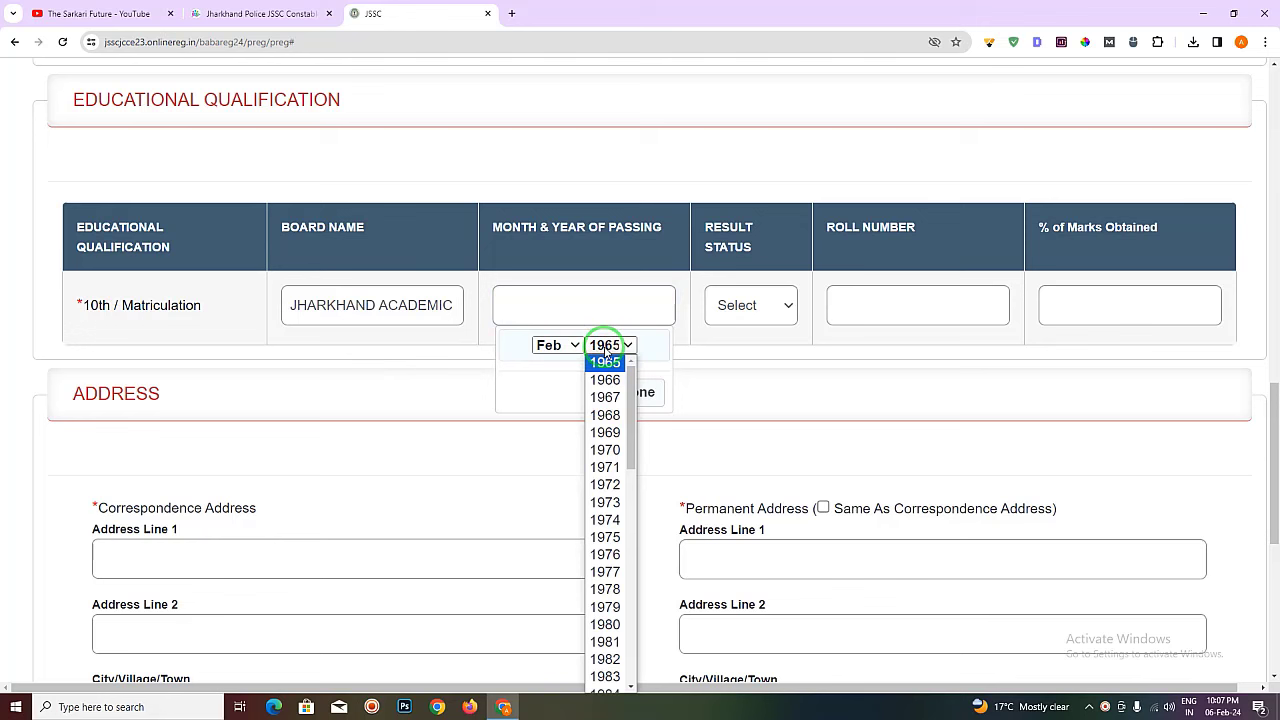
{"action": "type", "text": "2016"}
{"action": "left_click", "coordinate": [605, 347]}
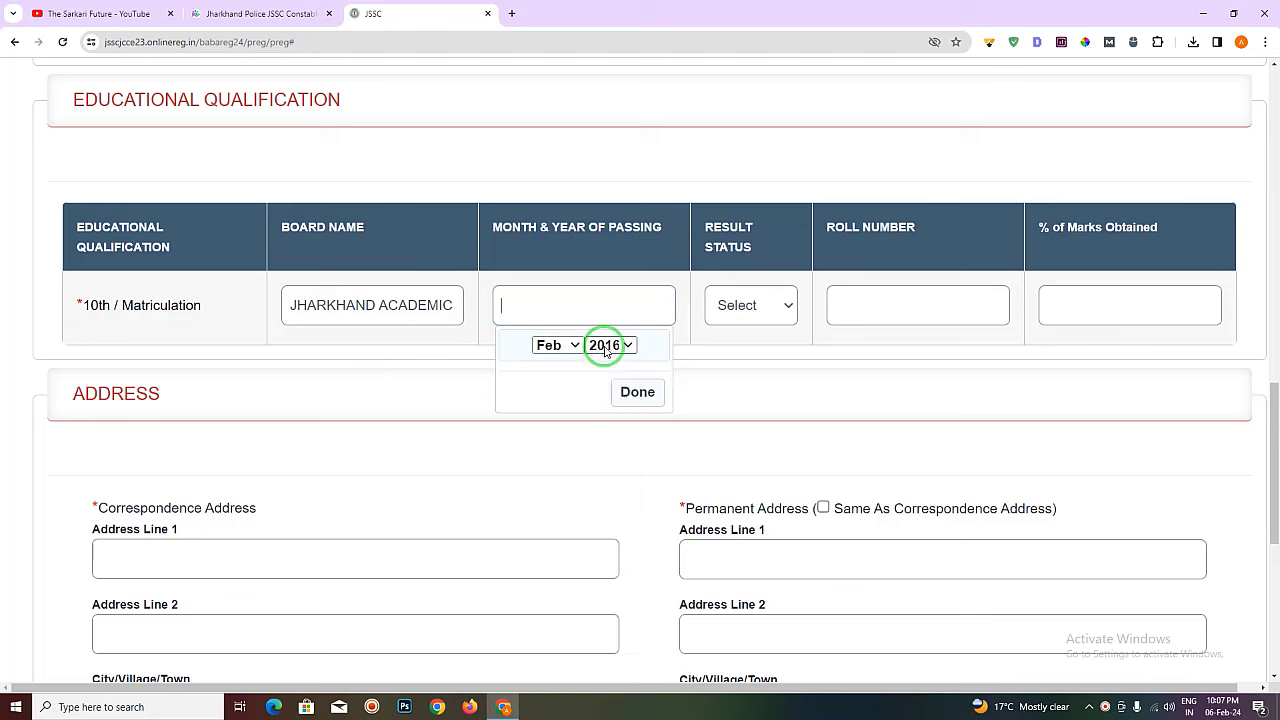
{"action": "left_click", "coordinate": [540, 345]}
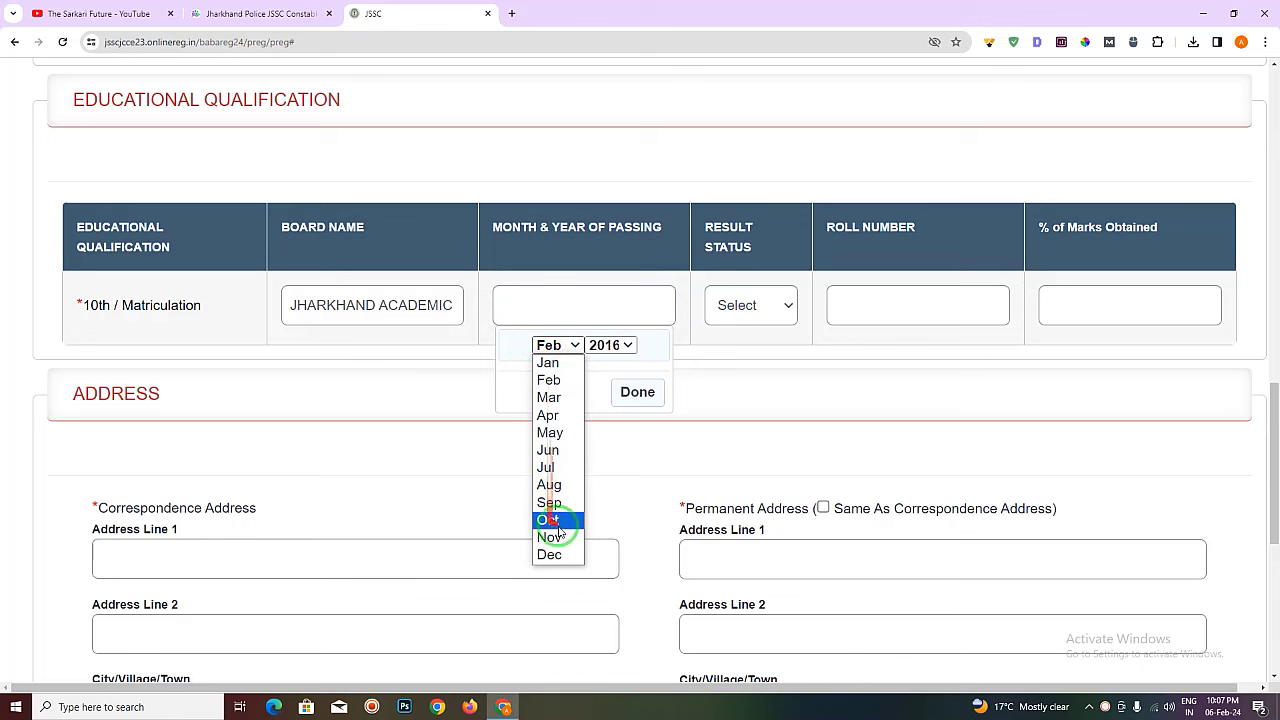
{"action": "left_click", "coordinate": [565, 432]}
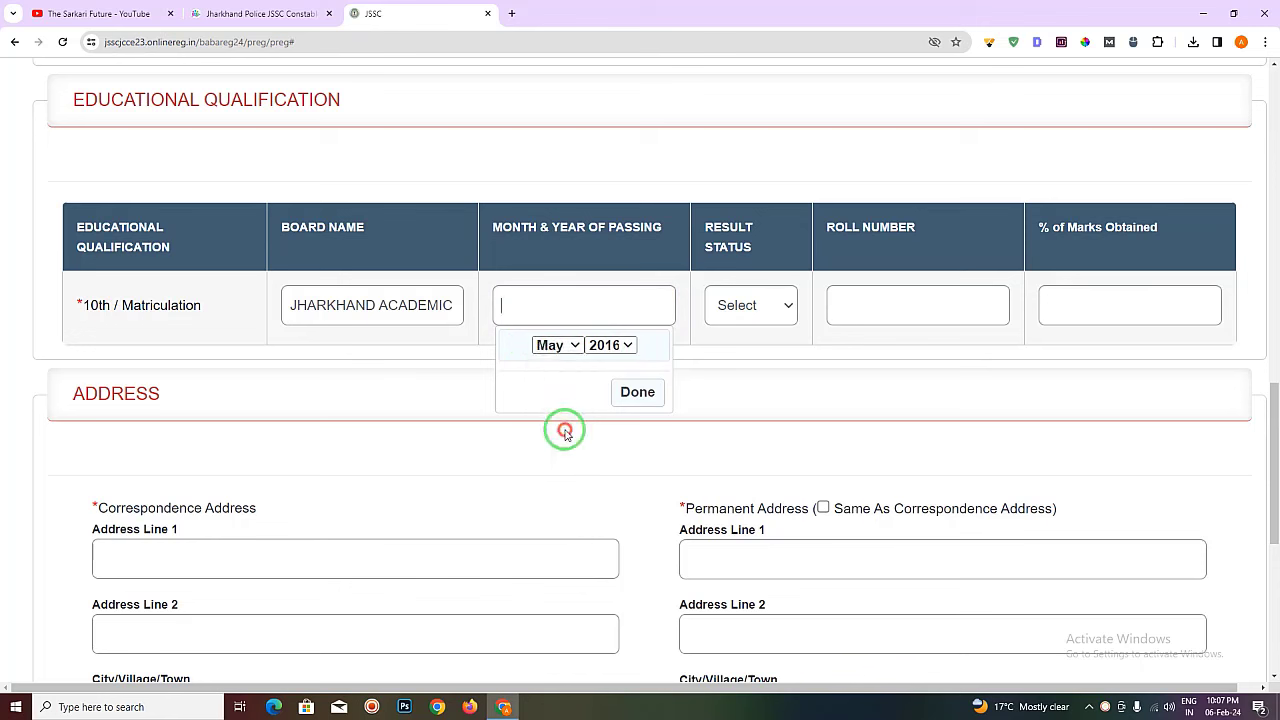
{"action": "left_click", "coordinate": [632, 394]}
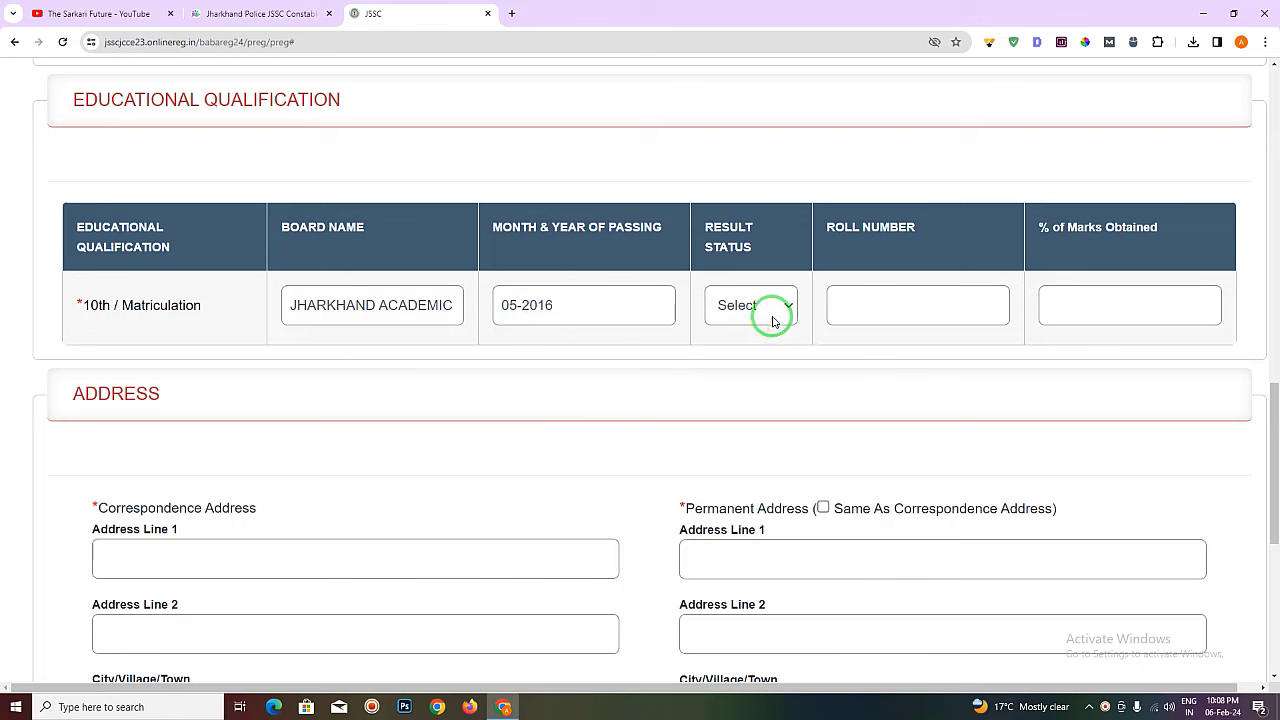
- Mark the 10th result as PASS and enter the roll number and 62.24% marks
{"action": "left_click", "coordinate": [770, 314]}
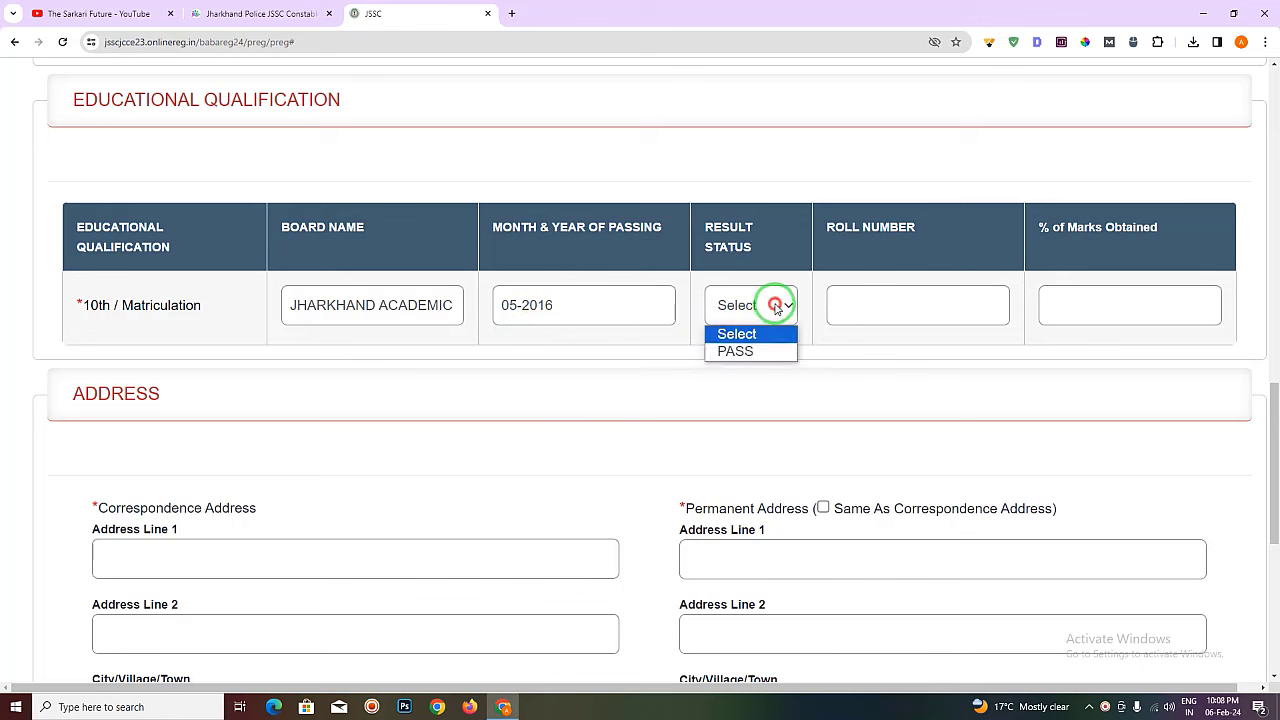
{"action": "left_click", "coordinate": [740, 352]}
{"action": "left_click", "coordinate": [912, 303]}
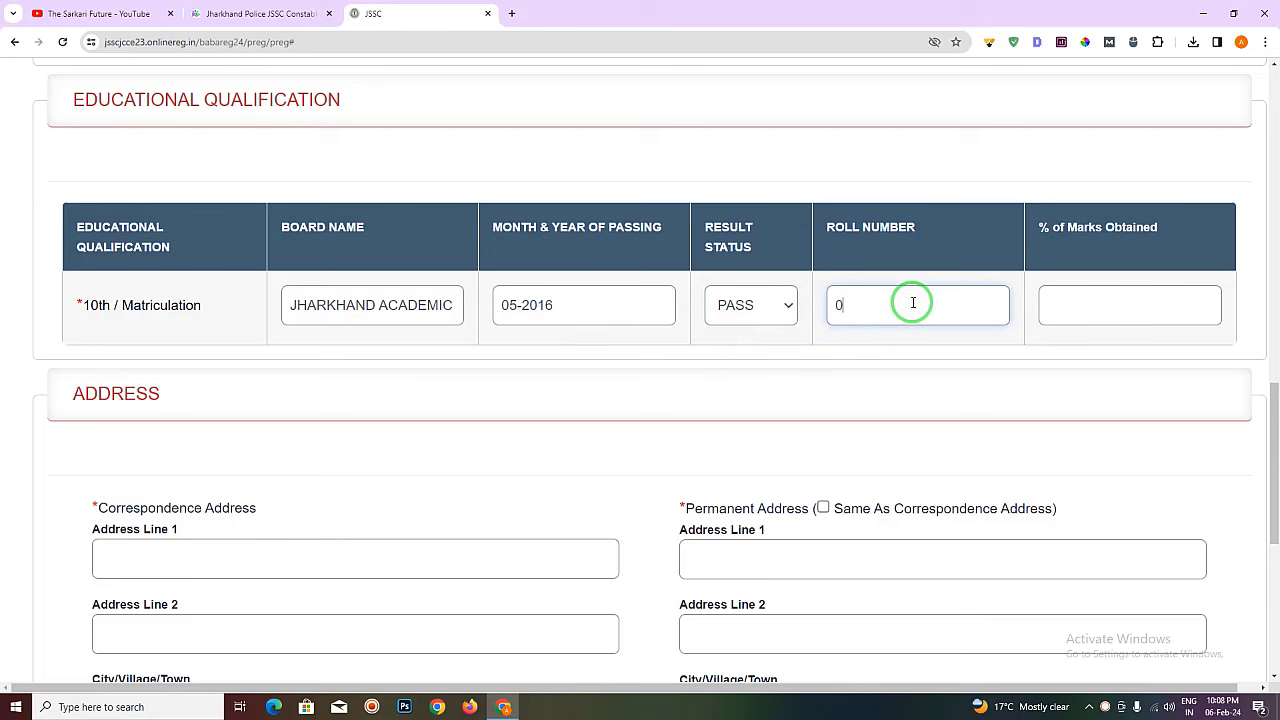
{"action": "left_click", "coordinate": [1105, 296]}
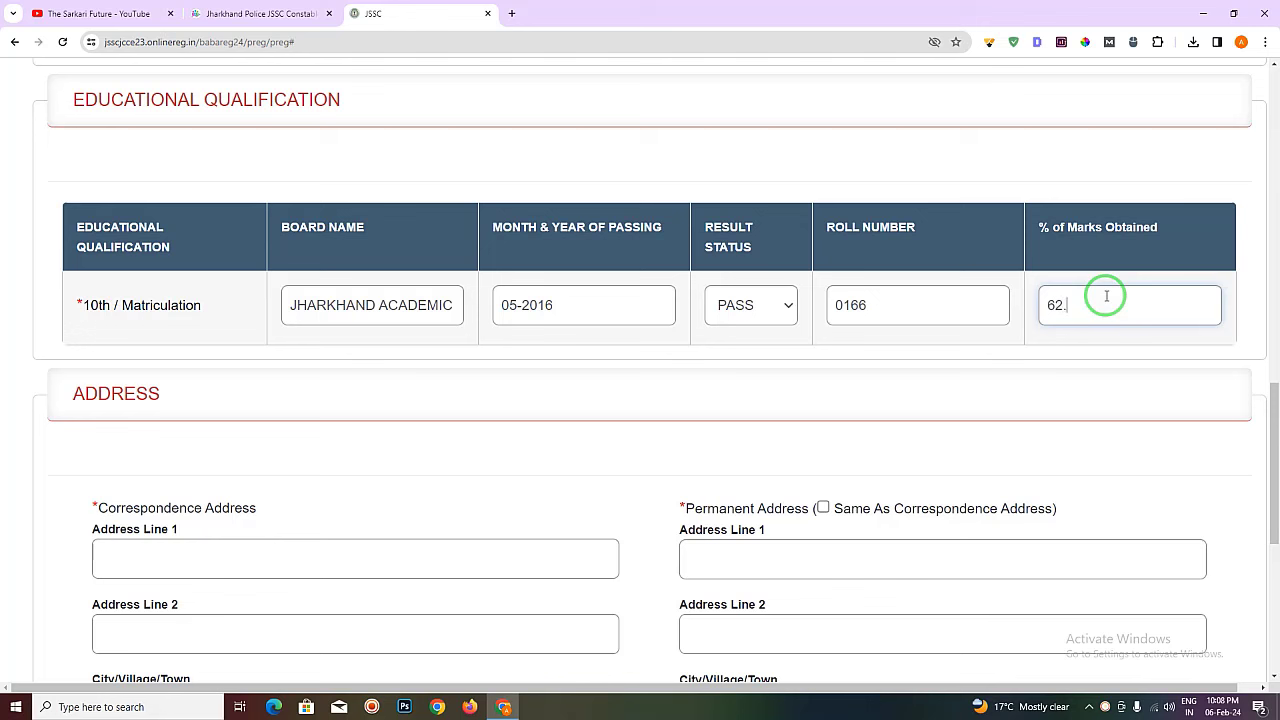
{"action": "left_click_drag", "start_coordinate": [1060, 312], "coordinate": [1276, 192]}
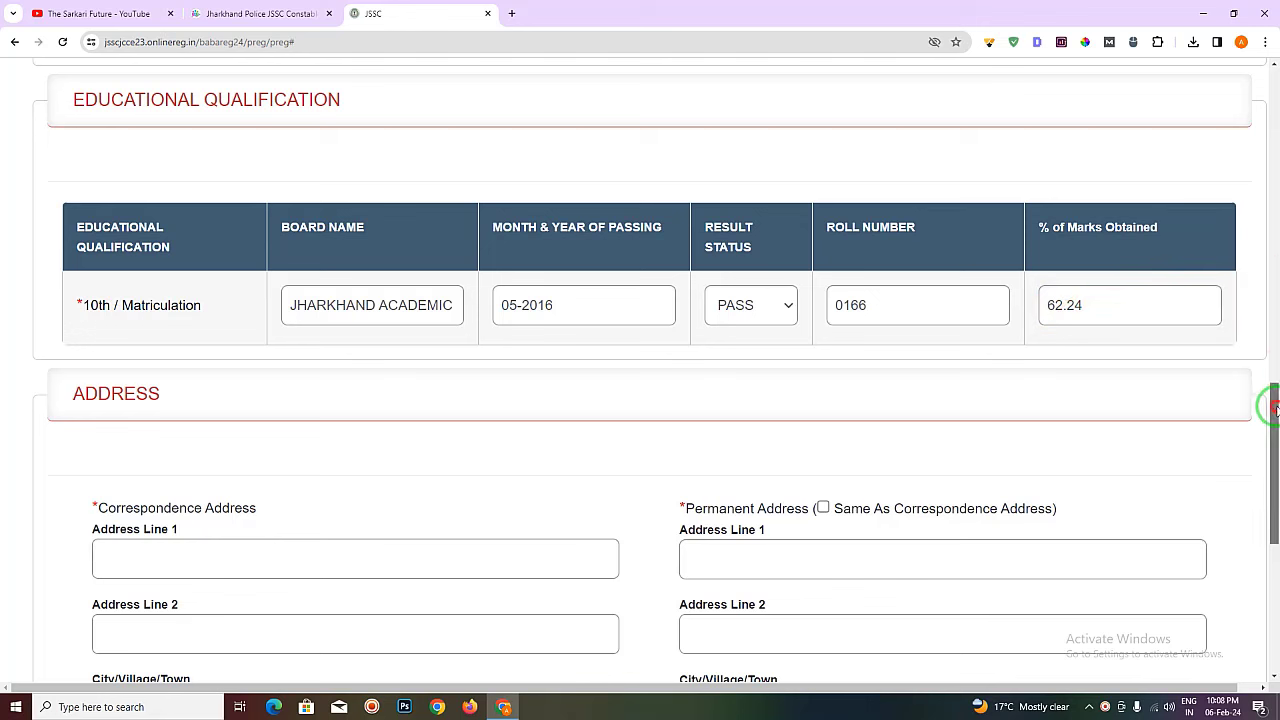
{"action": "mouse_move", "coordinate": [1274, 408]}
{"action": "left_mouse_down"}
{"action": "mouse_move", "coordinate": [1274, 480]}
{"action": "mouse_move", "coordinate": [1123, 394]}
{"action": "mouse_move", "coordinate": [140, 125]}
{"action": "left_mouse_up"}
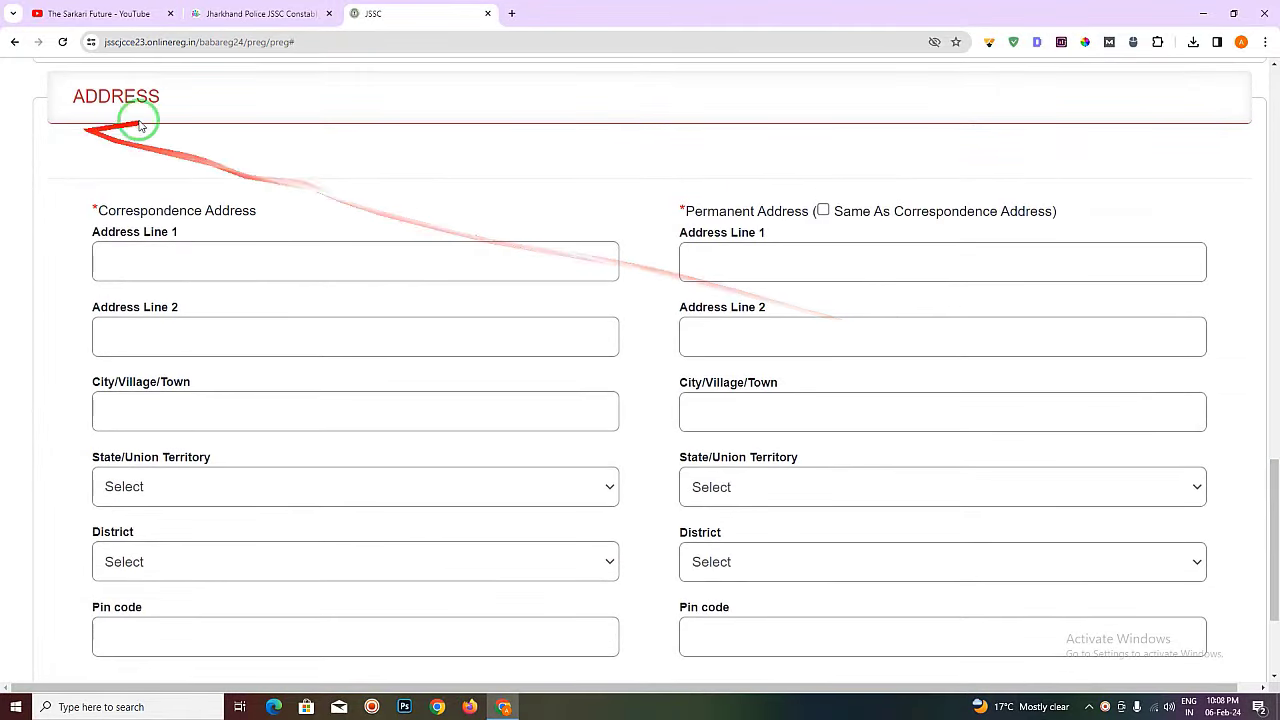
- Type KOERMA into correspondence Address Line 1 and tick 'Same As Correspondence Address'
{"action": "left_click", "coordinate": [200, 252]}
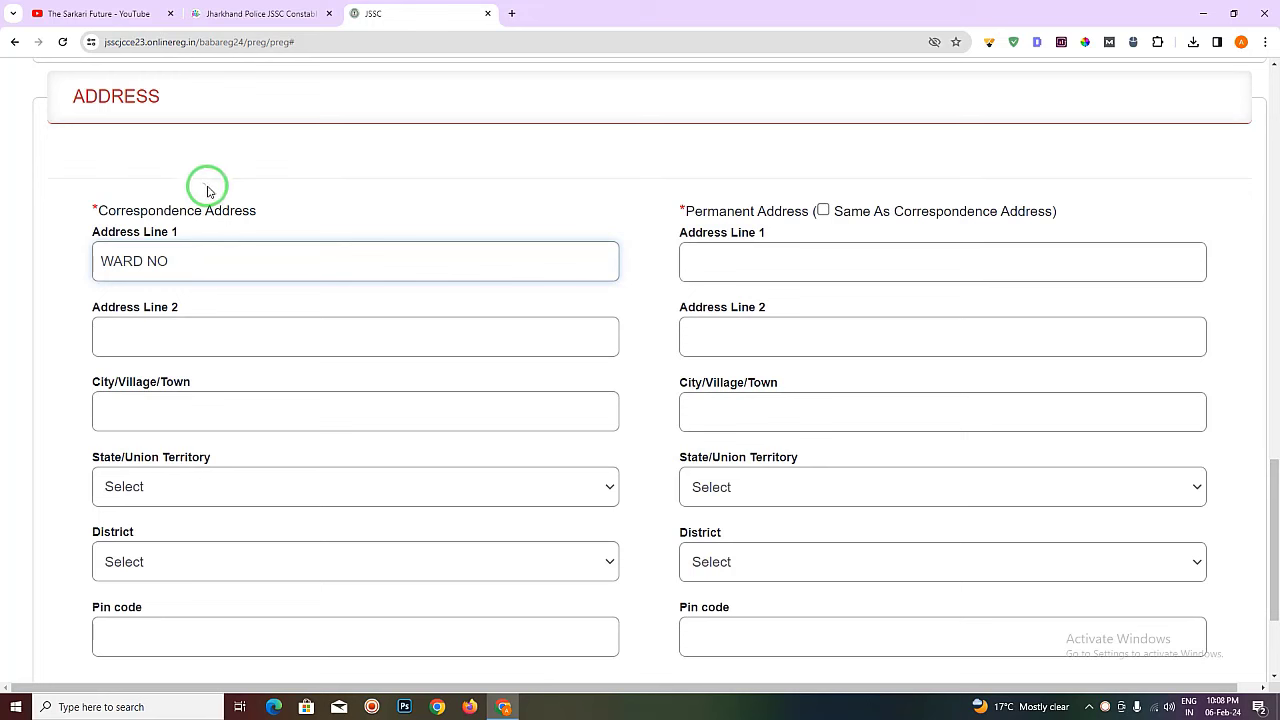
{"action": "left_click_drag", "start_coordinate": [100, 208], "coordinate": [266, 207]}
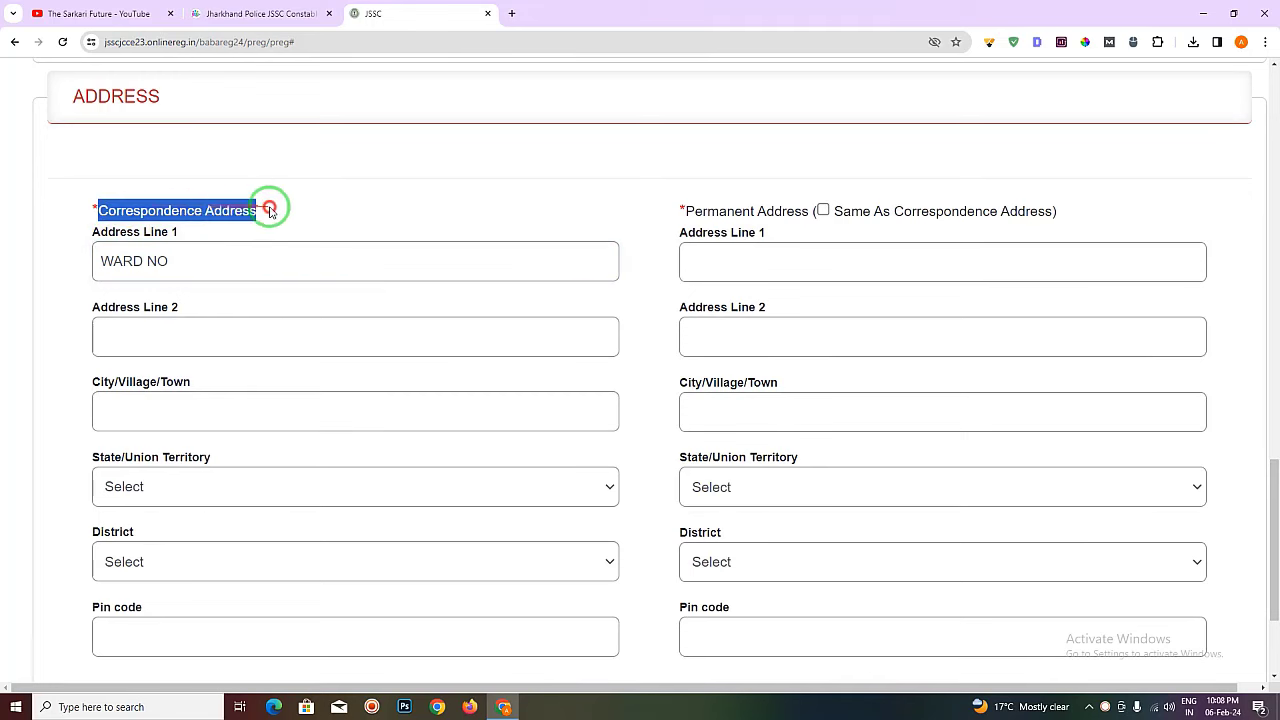
{"action": "left_click", "coordinate": [238, 253]}
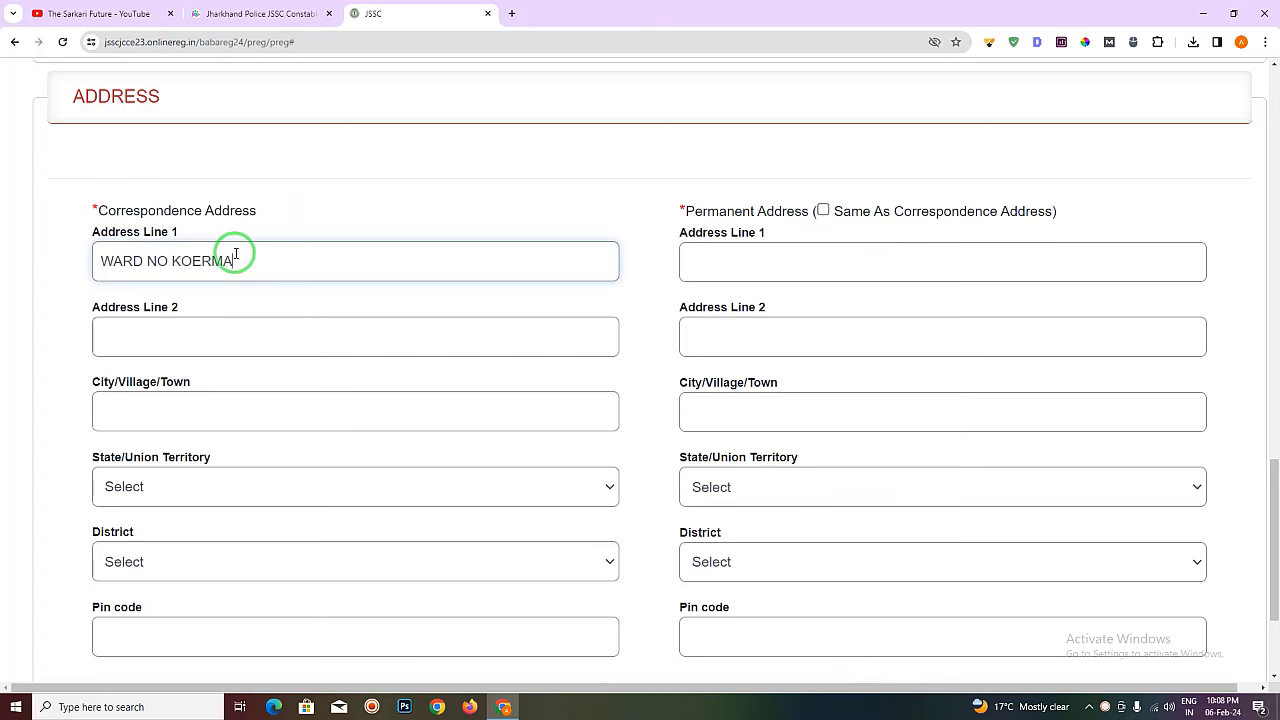
{"action": "type", "text": "KOERMA"}
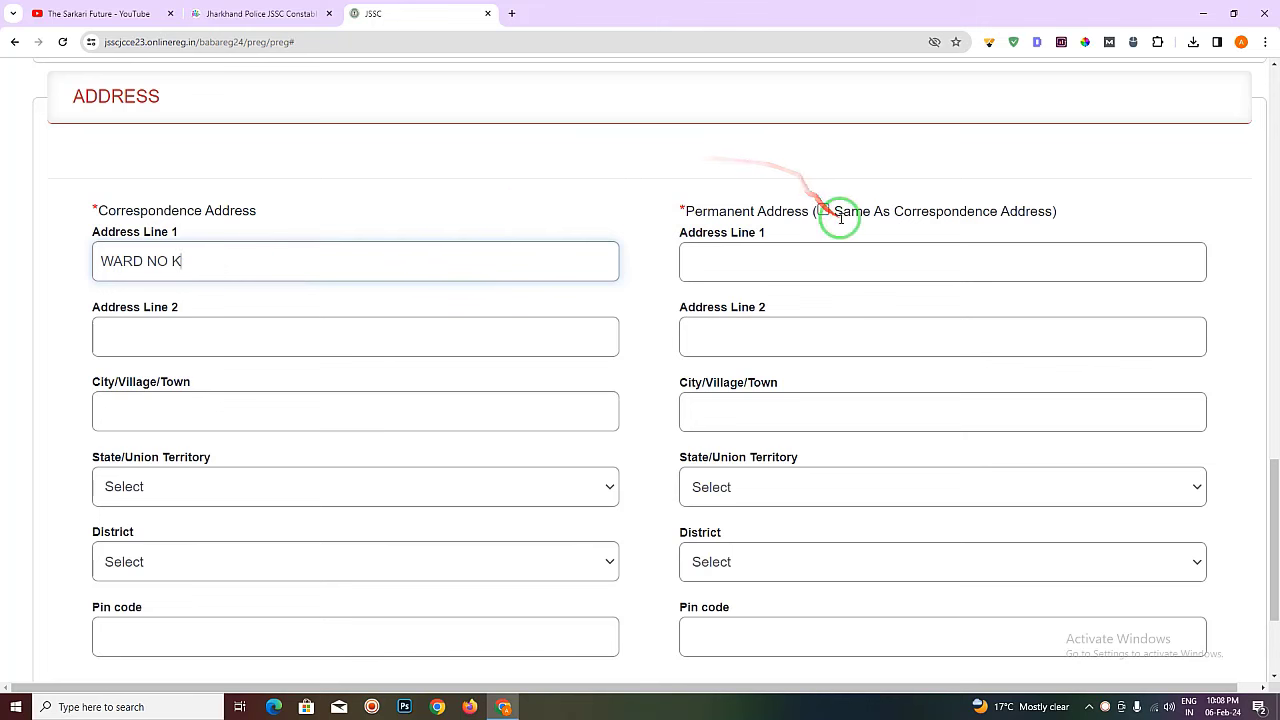
{"action": "left_click", "coordinate": [822, 210]}
- Add ward number 10 to Address Line 1 and correct Address Line 2 to KODERMA
{"action": "left_click", "coordinate": [328, 257]}
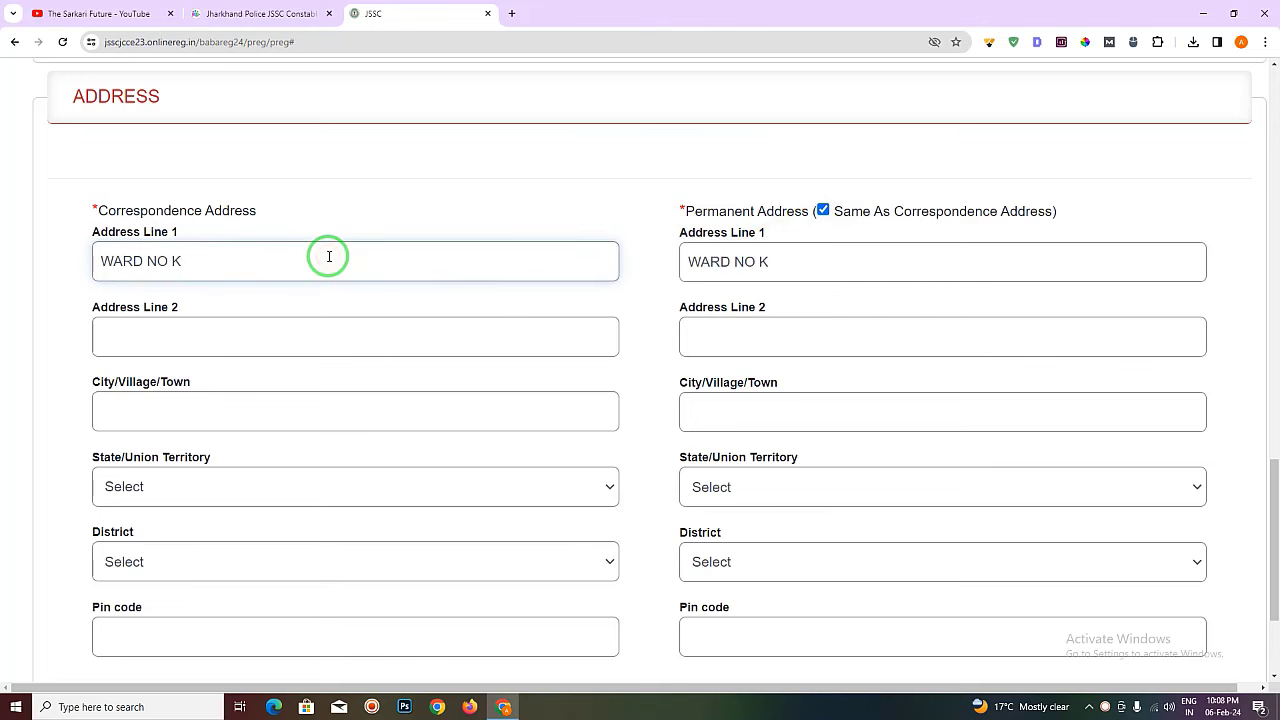
{"action": "left_click", "coordinate": [131, 339]}
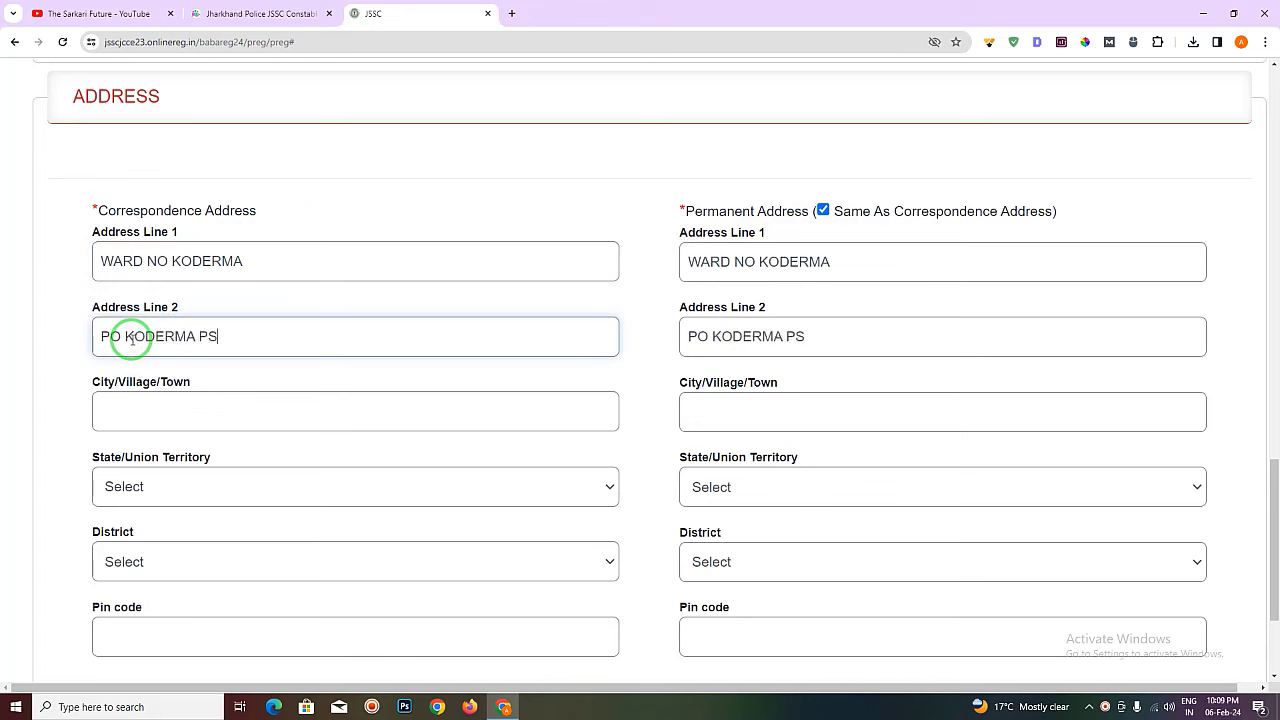
{"action": "left_click", "coordinate": [170, 259]}
{"action": "type", "text": "10"}
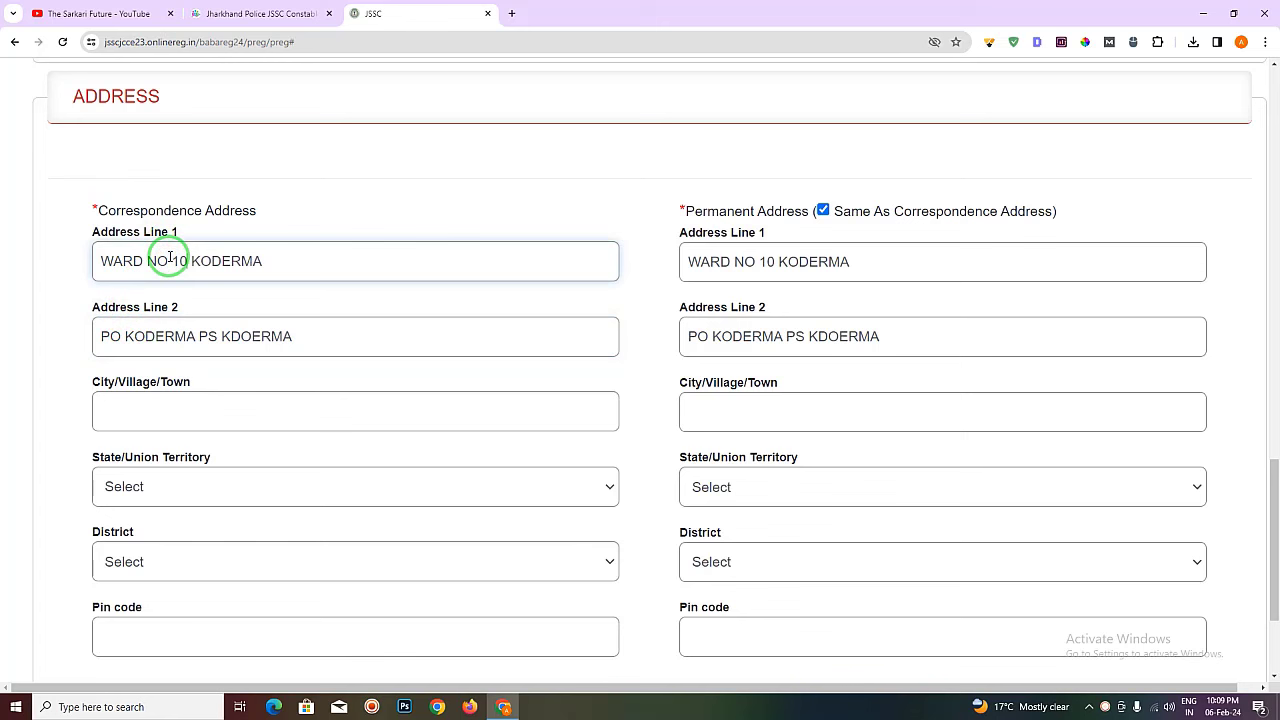
{"action": "left_click", "coordinate": [323, 214]}
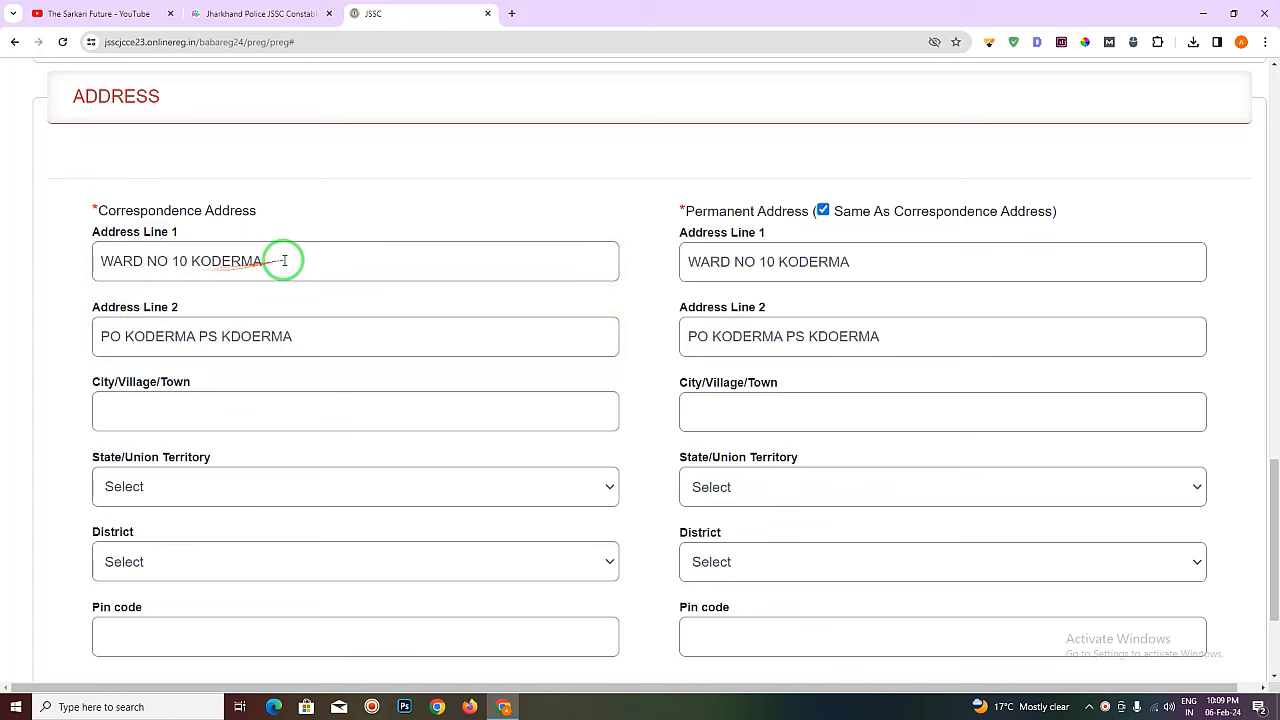
{"action": "left_click", "coordinate": [331, 336]}
{"action": "left_click_drag", "start_coordinate": [323, 334], "coordinate": [222, 340]}
{"action": "type", "text": "KODERMA"}
{"action": "left_click", "coordinate": [206, 410]}
{"action": "type", "text": "KODERMA"}
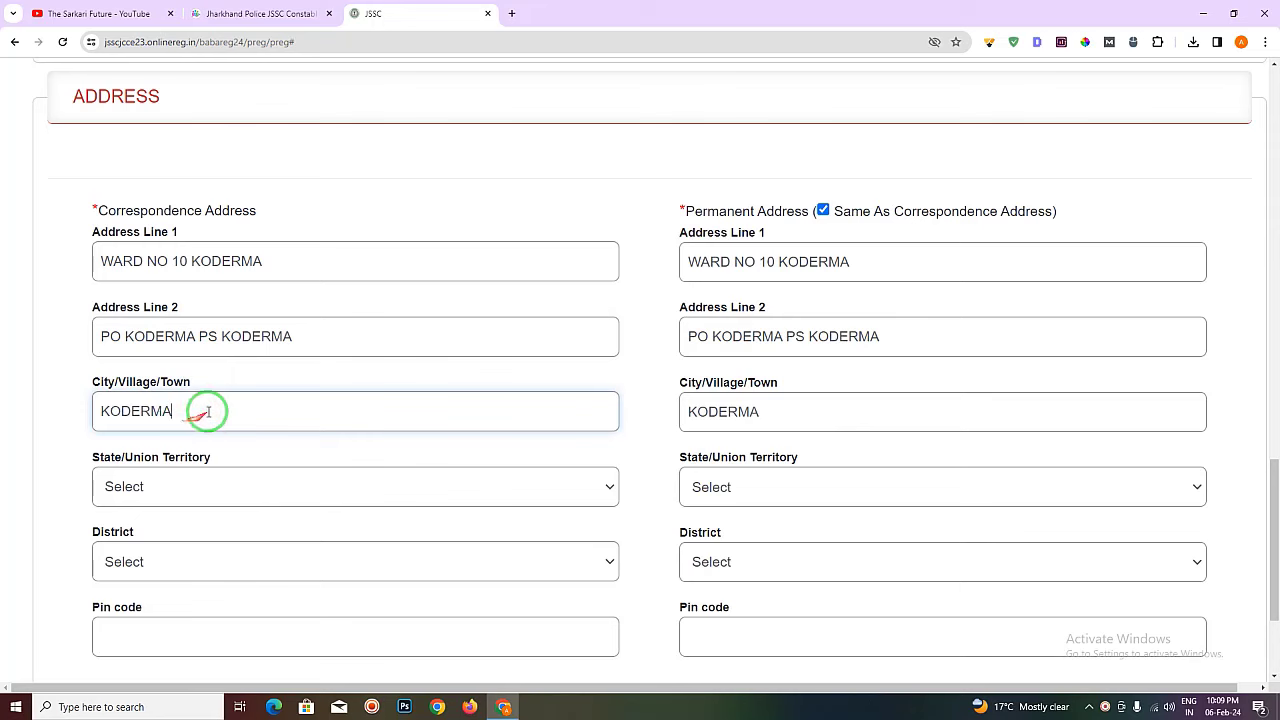
- Choose state JHARKHAND, district KODERMA and enter pin code 825410
{"action": "left_click", "coordinate": [172, 490]}
{"action": "type", "text": "jh"}
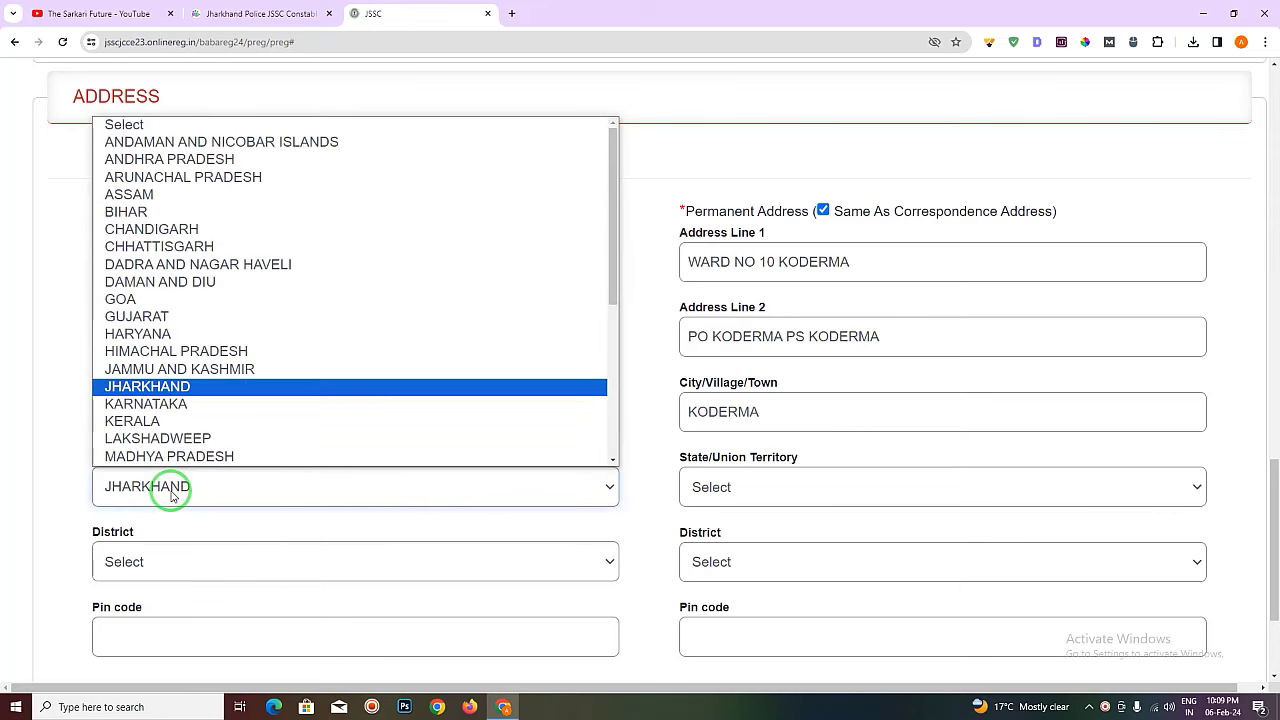
{"action": "key", "text": "Return"}
{"action": "scroll", "coordinate": [177, 477], "scroll_direction": "down", "scroll_amount": 2}
{"action": "left_click", "coordinate": [183, 428]}
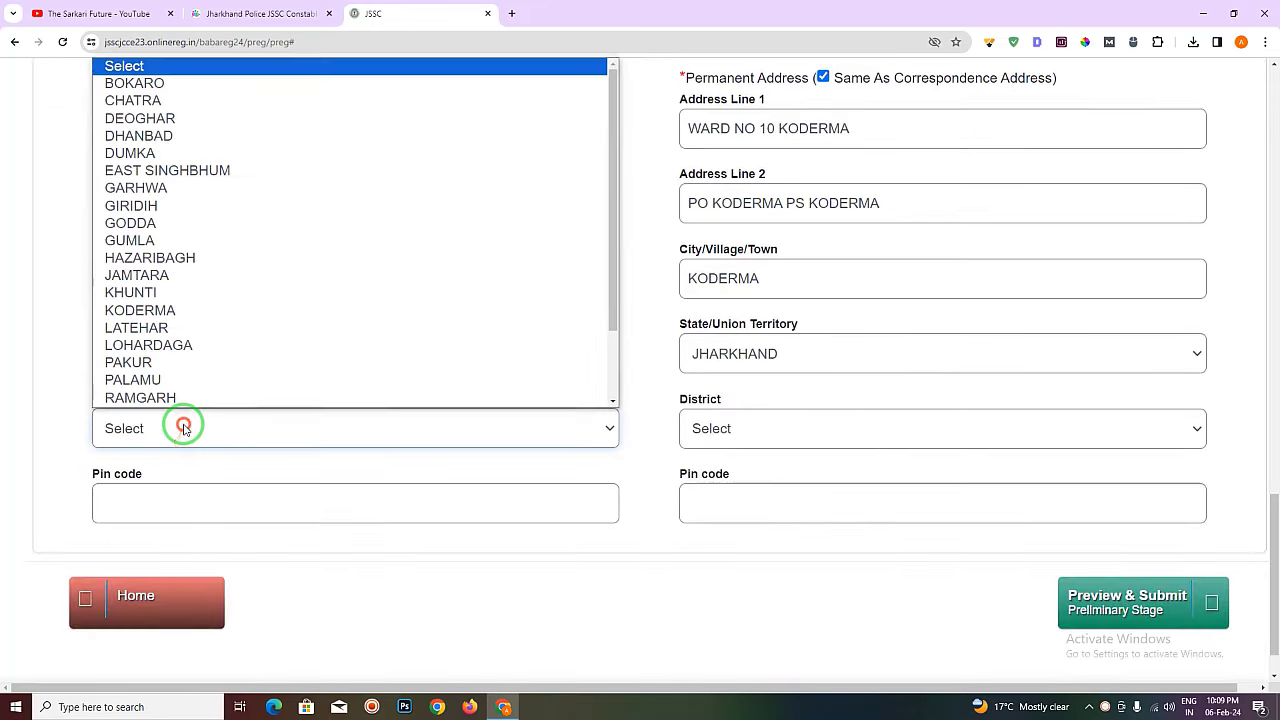
{"action": "type", "text": "ko"}
{"action": "key", "text": "Return"}
{"action": "left_click", "coordinate": [162, 495]}
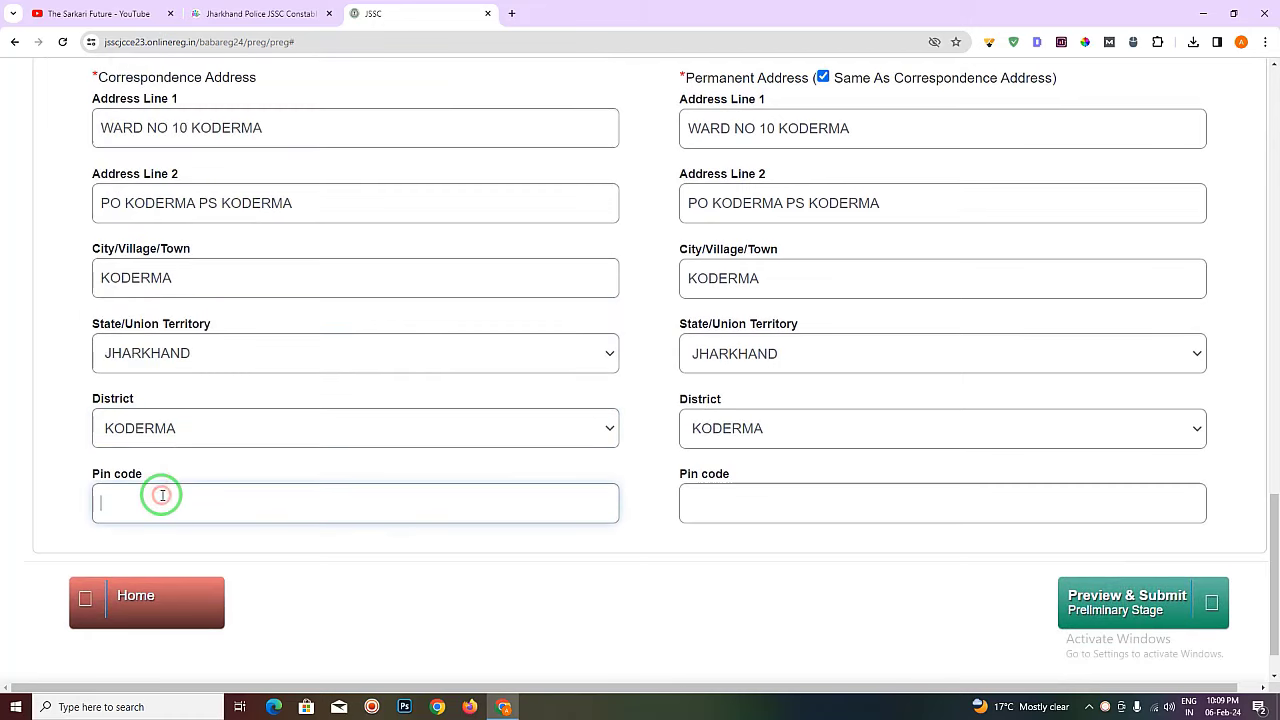
{"action": "type", "text": "825410"}
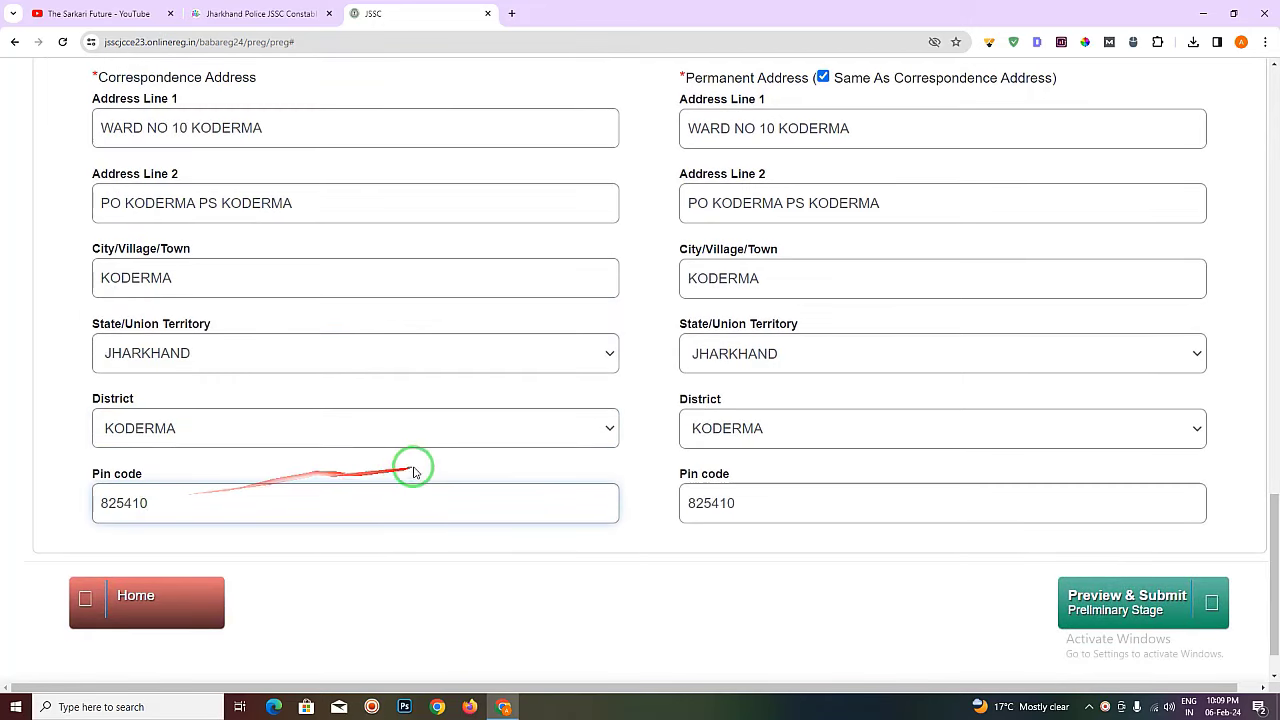
{"action": "left_click", "coordinate": [417, 460]}
- Open the Preview & Submit page for the preliminary stage
{"action": "scroll", "coordinate": [663, 514], "scroll_direction": "up", "scroll_amount": 3}
{"action": "scroll", "coordinate": [733, 449], "scroll_direction": "down", "scroll_amount": 2}
{"action": "scroll", "coordinate": [733, 449], "scroll_direction": "down", "scroll_amount": 1}
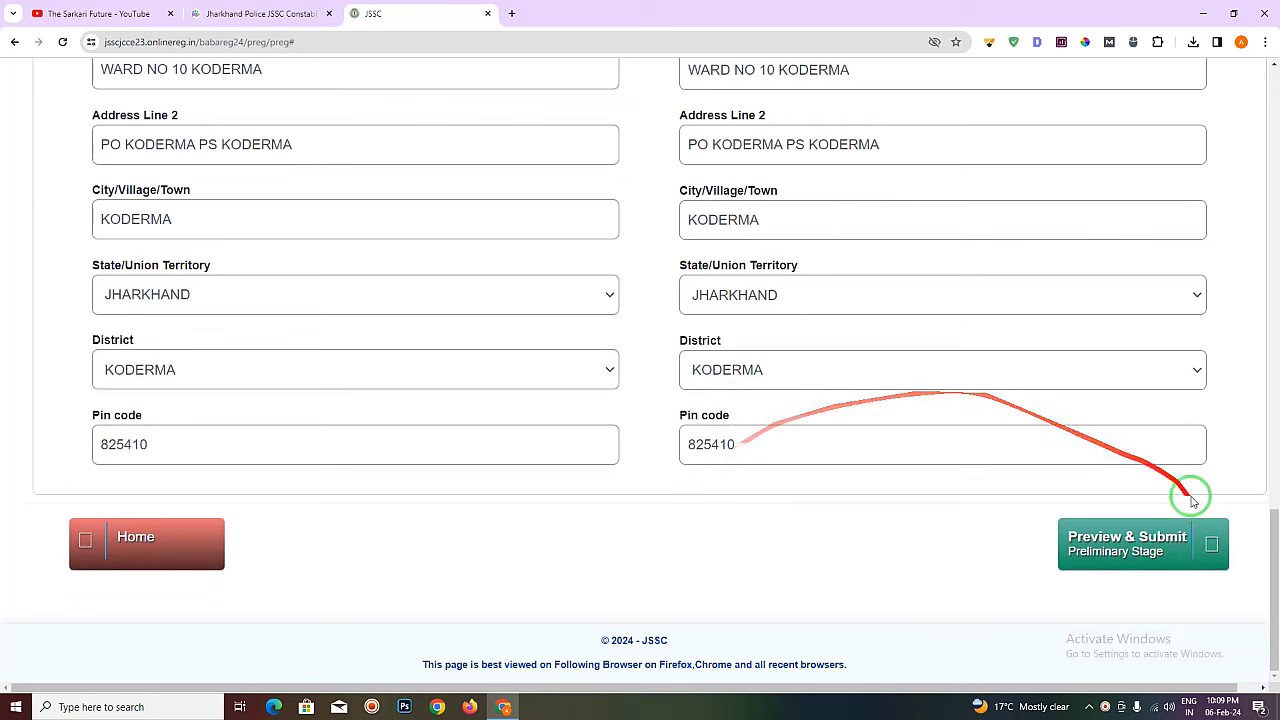
{"action": "left_click", "coordinate": [1151, 543]}
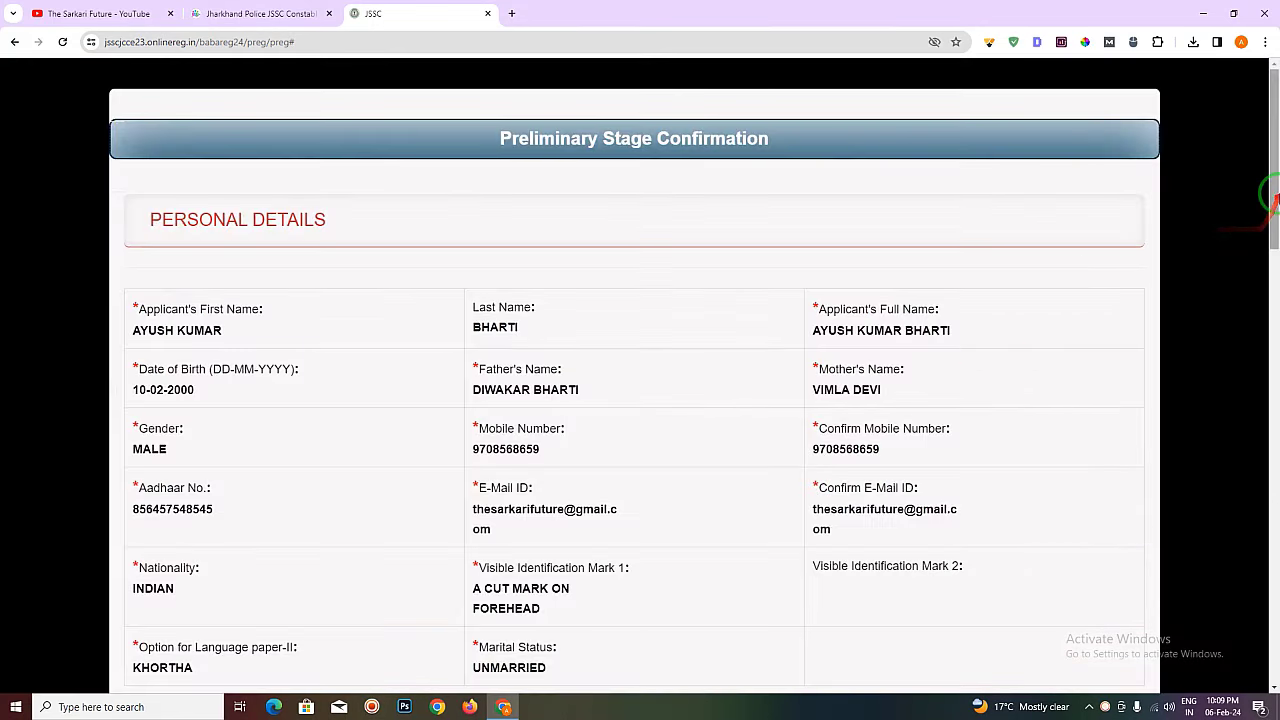
- Switch from the confirmation preview to the Sarkari Future constable recruitment article
{"action": "left_click_drag", "start_coordinate": [1272, 190], "coordinate": [1270, 206]}
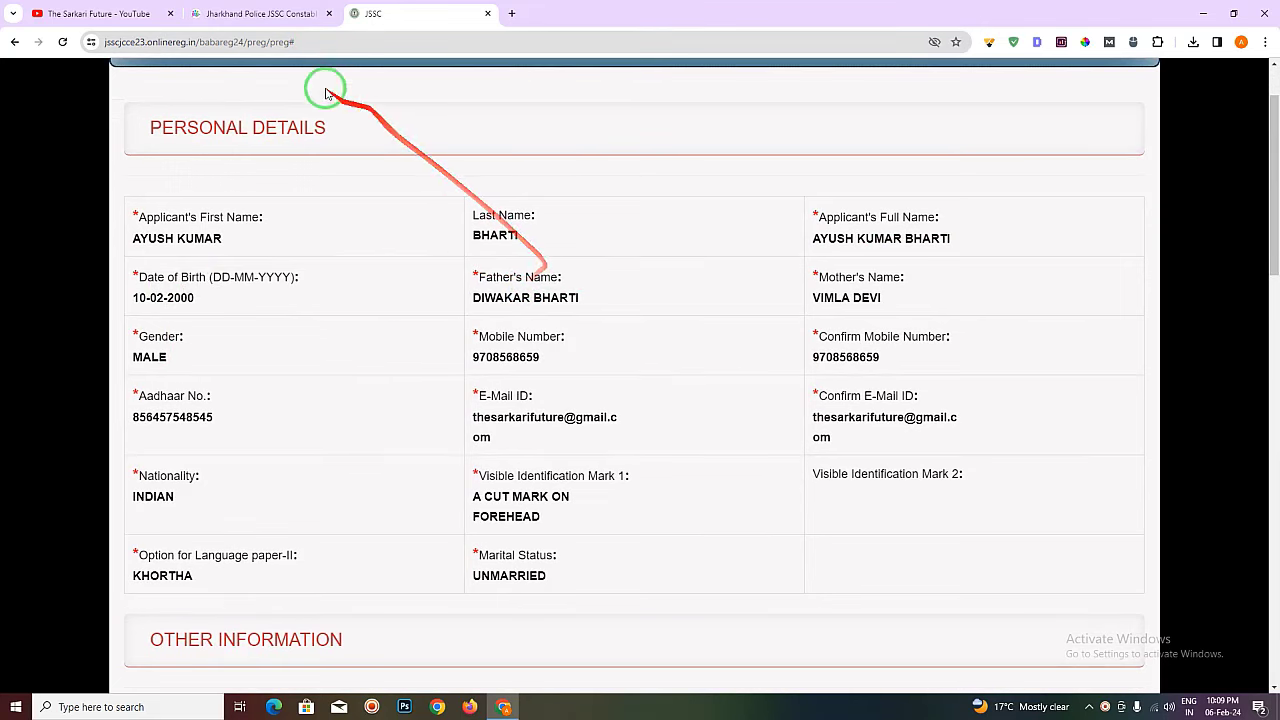
{"action": "left_click", "coordinate": [280, 14]}
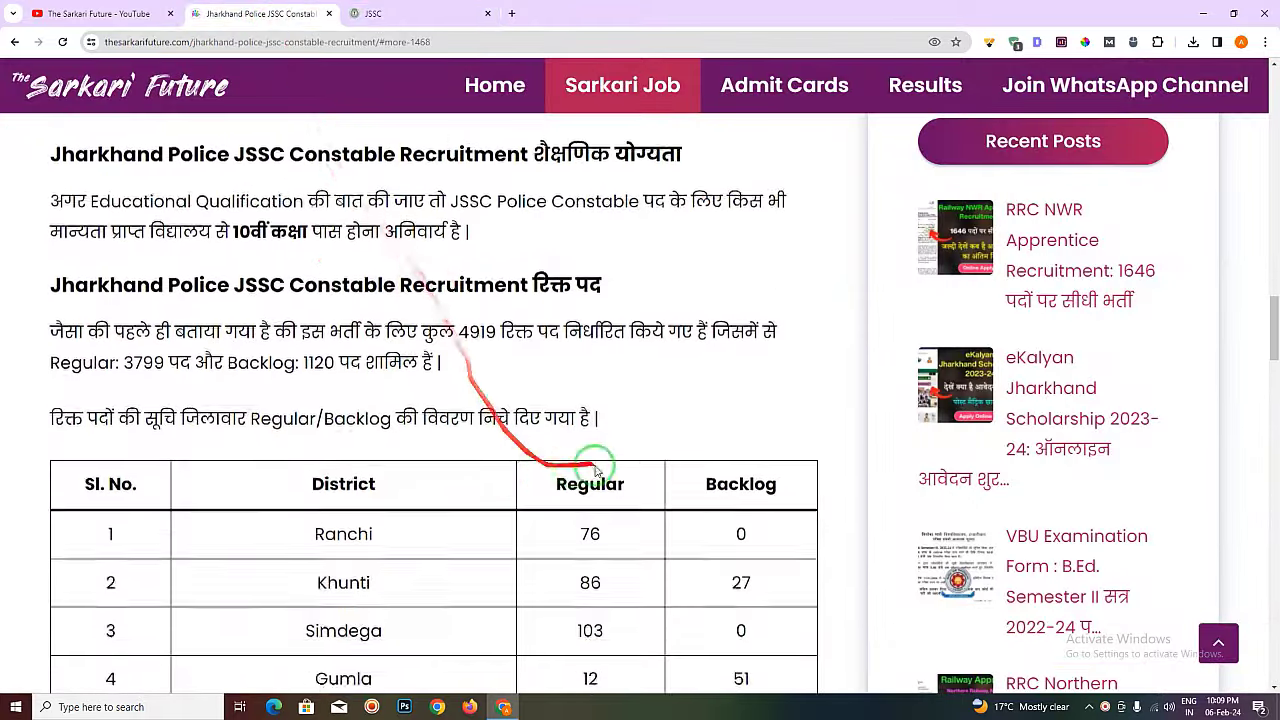
- Highlight the Correction entry and its 26-28 February 2024 dates in the important dates list
{"action": "scroll", "coordinate": [595, 470], "scroll_direction": "up", "scroll_amount": 15}
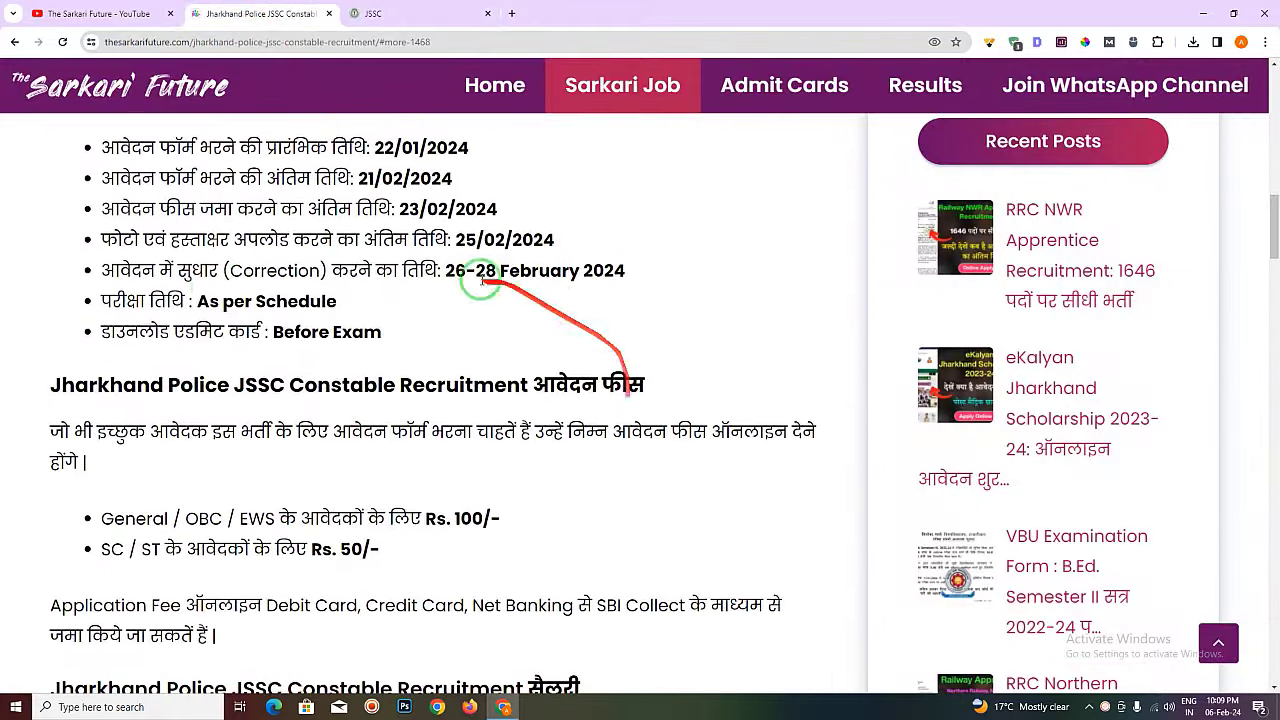
{"action": "left_click_drag", "start_coordinate": [230, 271], "coordinate": [310, 271]}
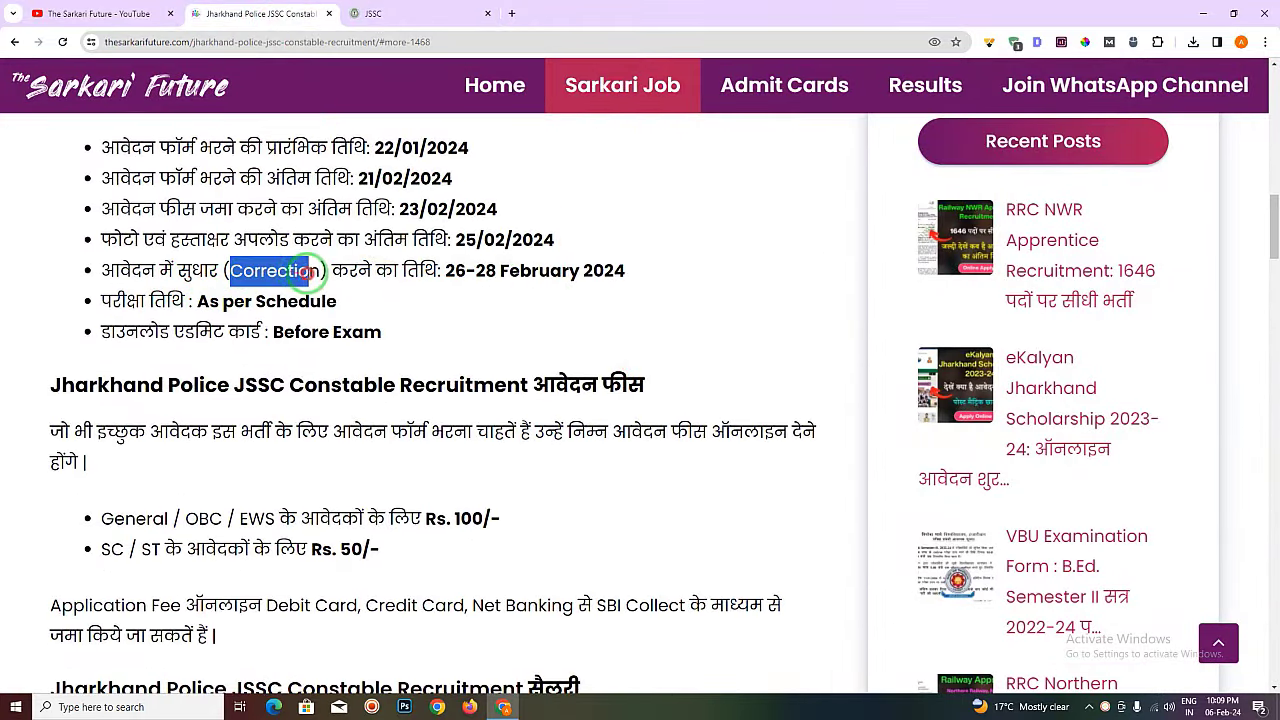
{"action": "left_click_drag", "start_coordinate": [445, 271], "coordinate": [493, 271]}
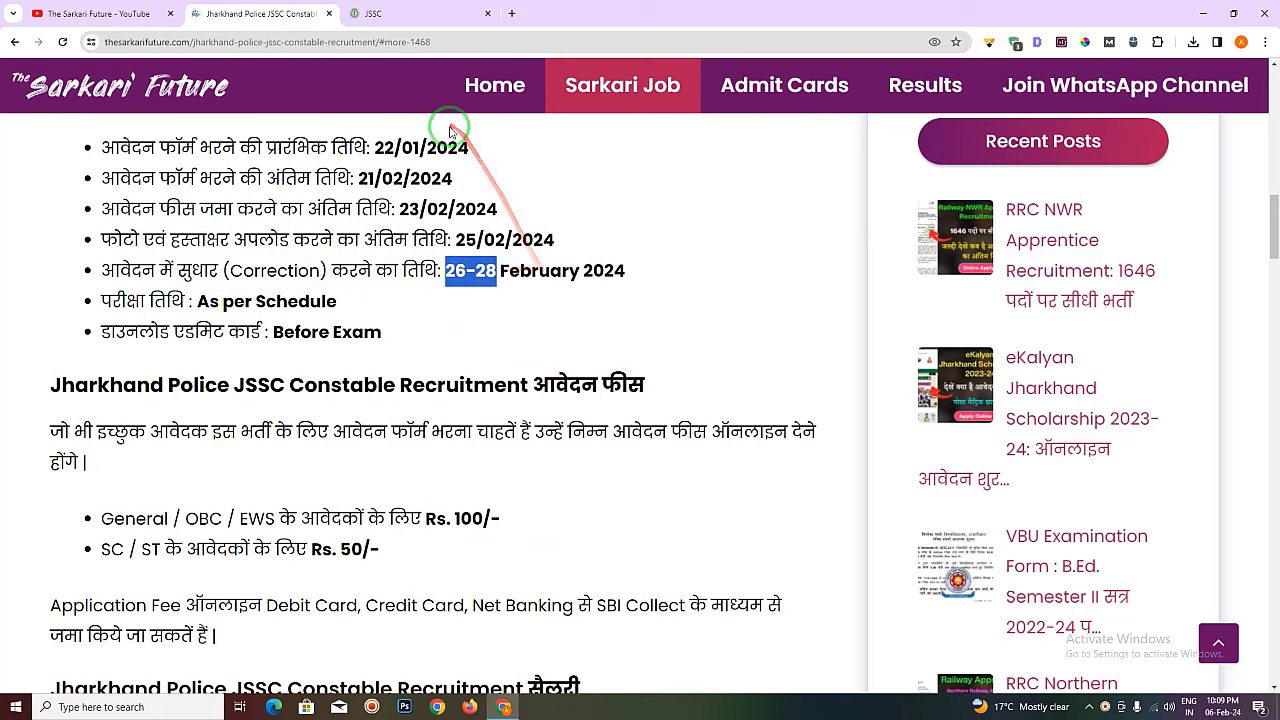
{"action": "left_click_drag", "start_coordinate": [446, 271], "coordinate": [485, 271]}
- Return to the JSSC tab and scroll through the preliminary stage preview
{"action": "left_click", "coordinate": [409, 14]}
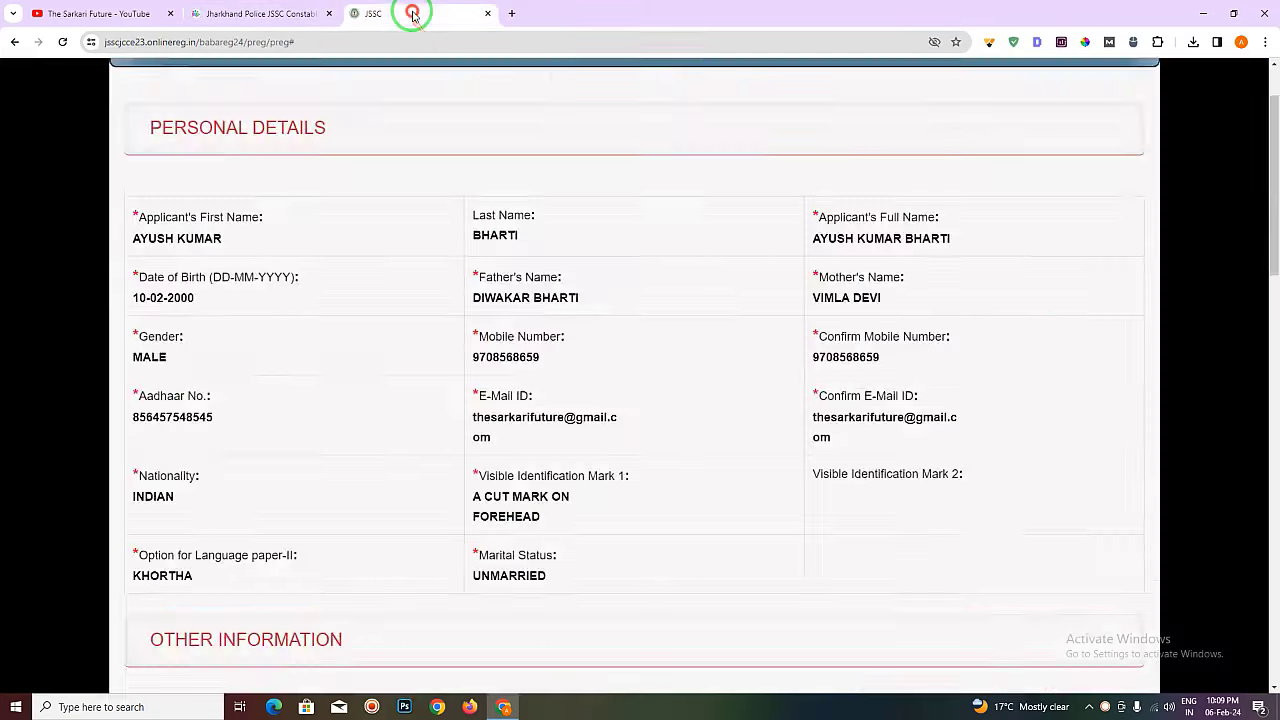
{"action": "scroll", "coordinate": [749, 334], "scroll_direction": "down", "scroll_amount": 10}
{"action": "scroll", "coordinate": [1274, 460], "scroll_direction": "up", "scroll_amount": 3}
{"action": "left_click_drag", "start_coordinate": [1274, 460], "coordinate": [1274, 112]}
{"action": "scroll", "coordinate": [650, 340], "scroll_direction": "down", "scroll_amount": 1}
{"action": "scroll", "coordinate": [180, 250], "scroll_direction": "down", "scroll_amount": 1}
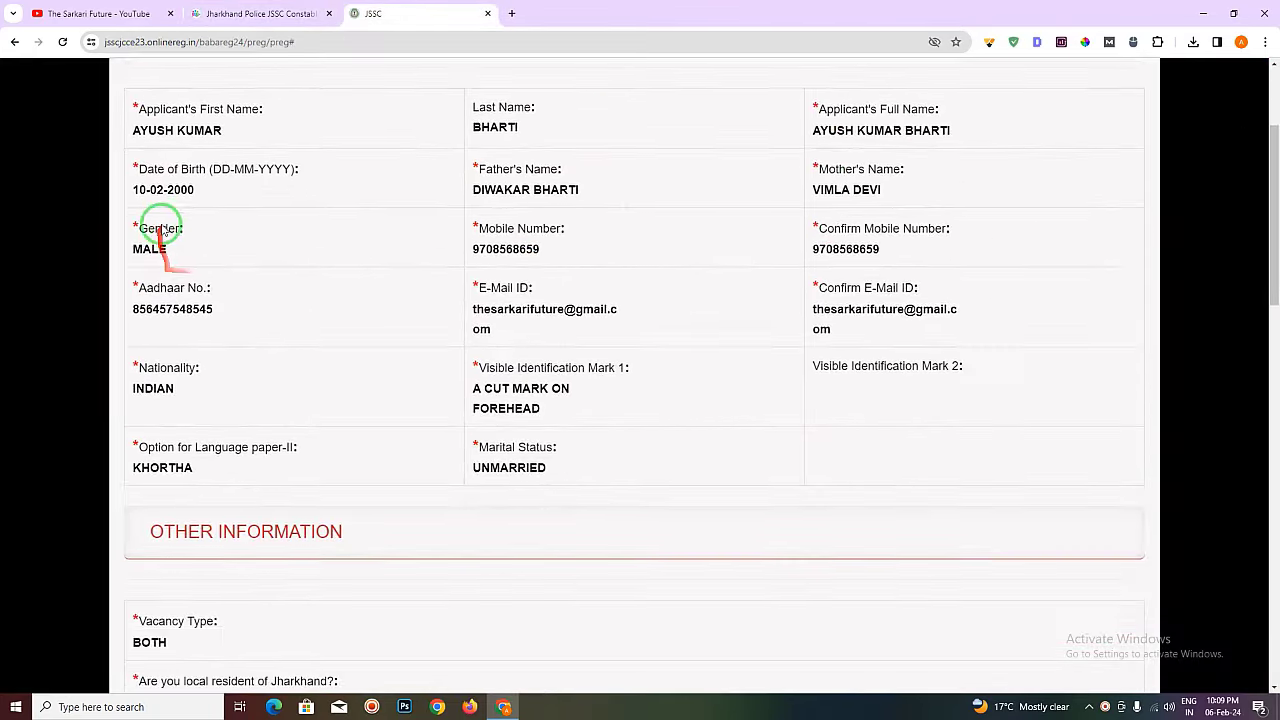
{"action": "scroll", "coordinate": [846, 230], "scroll_direction": "down", "scroll_amount": 1}
{"action": "scroll", "coordinate": [846, 232], "scroll_direction": "down", "scroll_amount": 9}
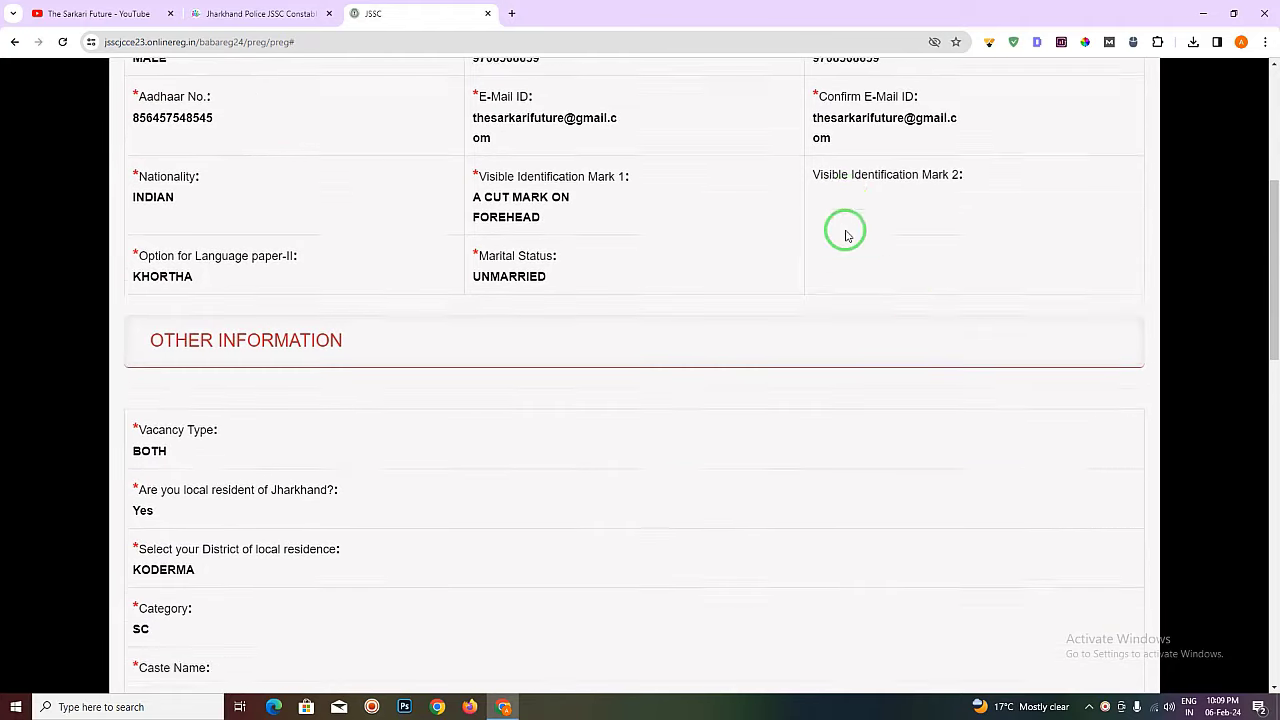
{"action": "scroll", "coordinate": [489, 355], "scroll_direction": "down", "scroll_amount": 3}
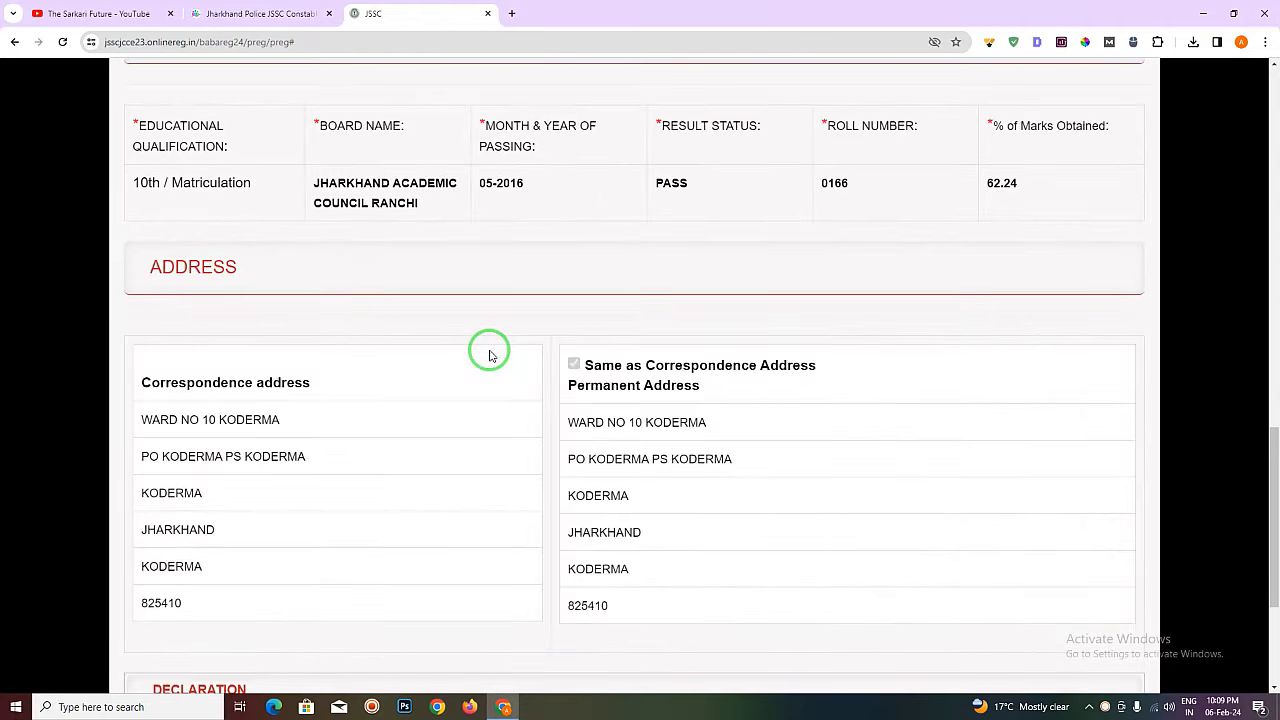
- Accept the declaration, enter the captcha and submit the preliminary registration
{"action": "left_click", "coordinate": [381, 554]}
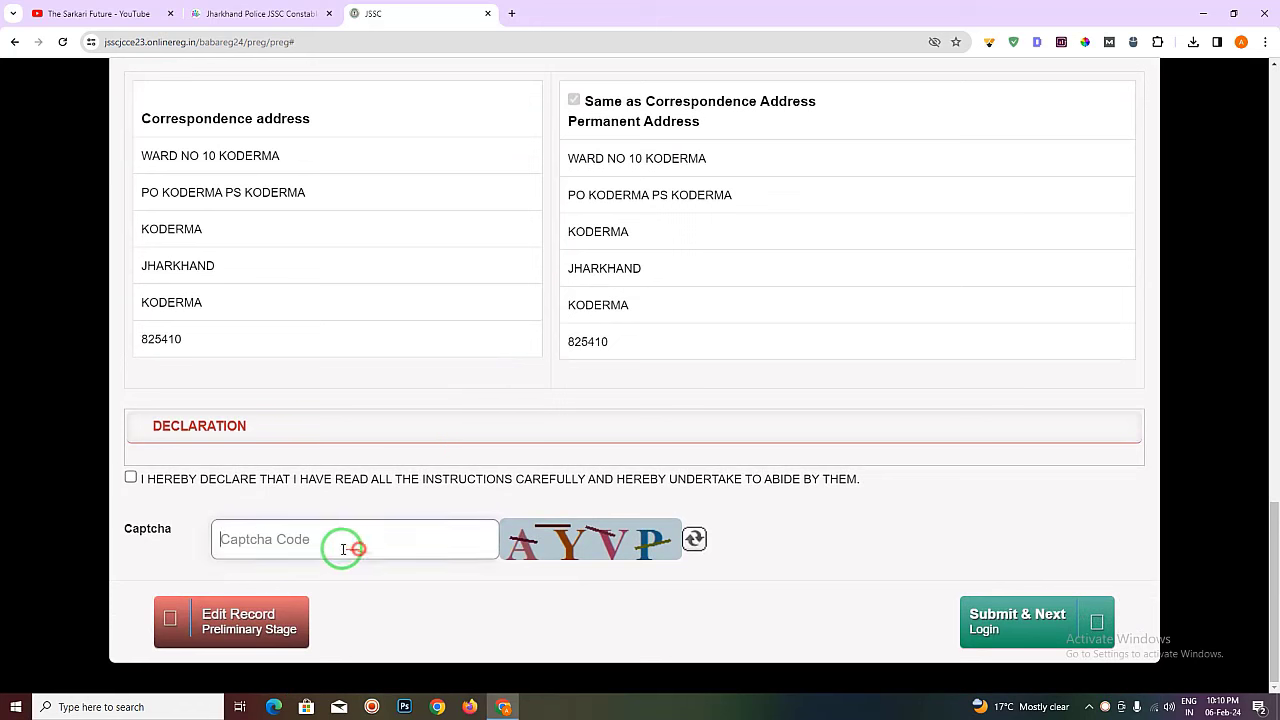
{"action": "left_click", "coordinate": [131, 479]}
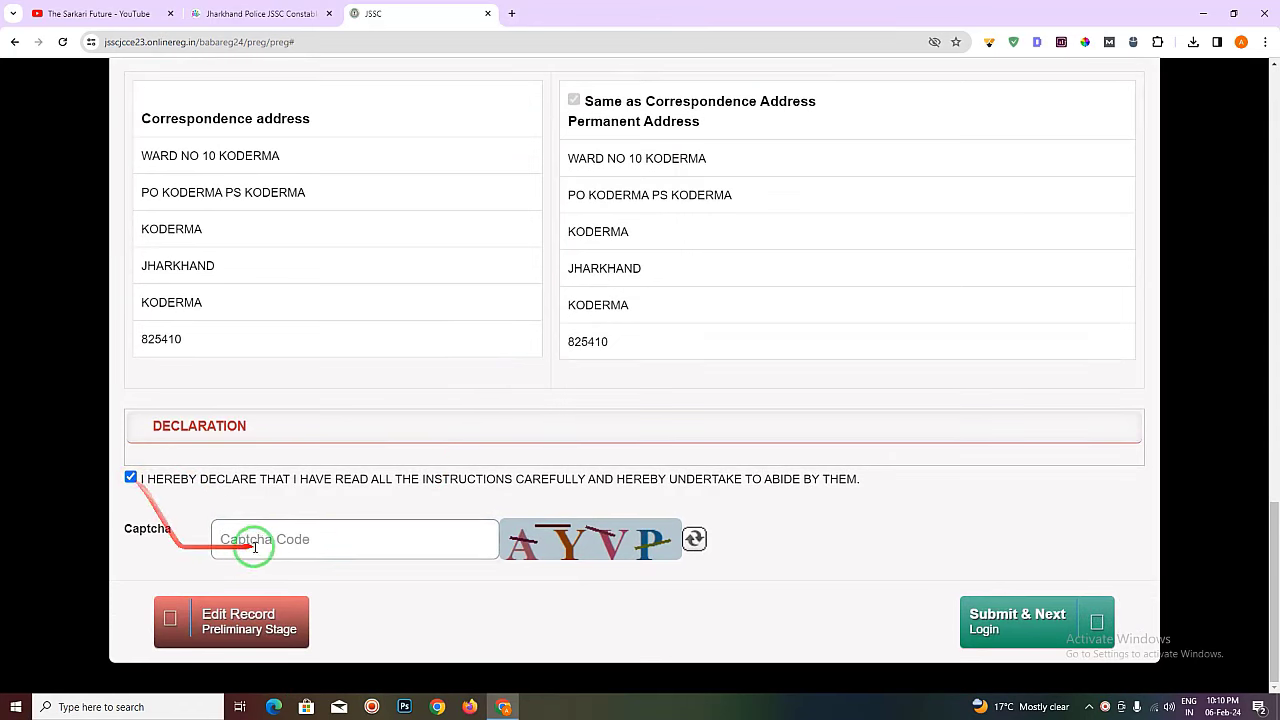
{"action": "left_click", "coordinate": [264, 541]}
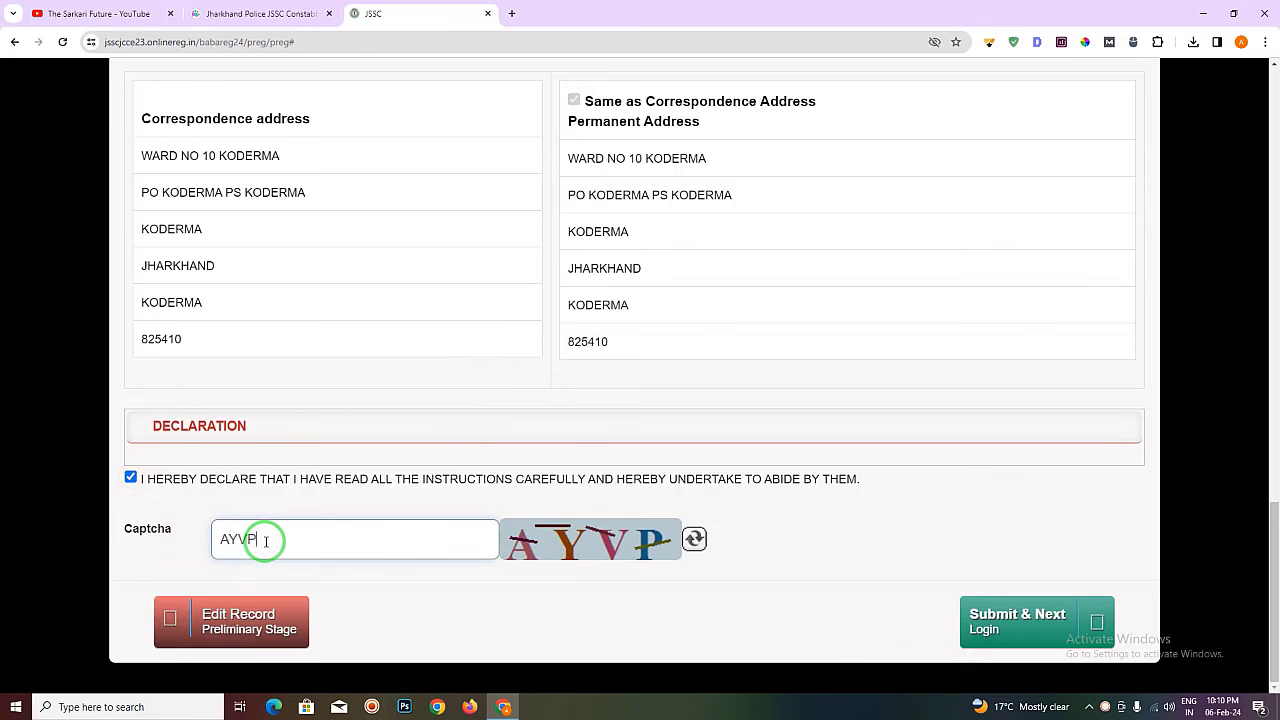
{"action": "left_click", "coordinate": [995, 624]}
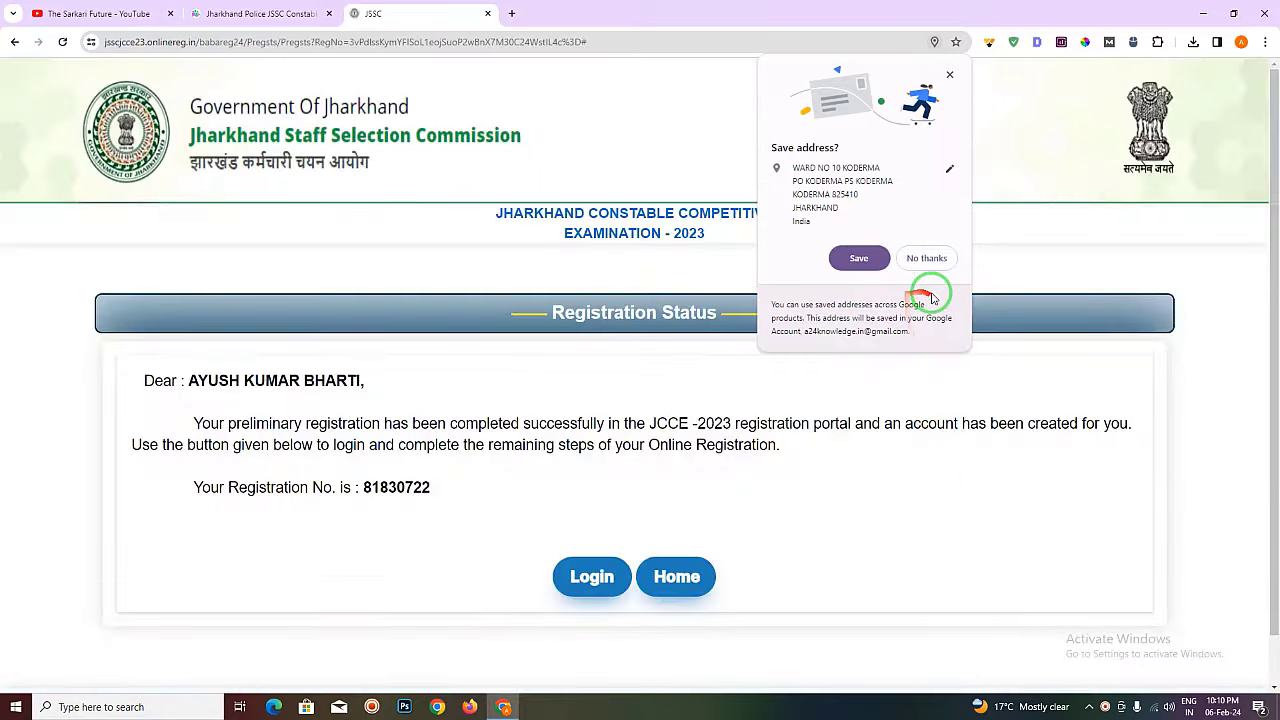
- Decline Chrome's save-address prompt, go to Login, and enter the registration number and date of birth
{"action": "left_click", "coordinate": [938, 257]}
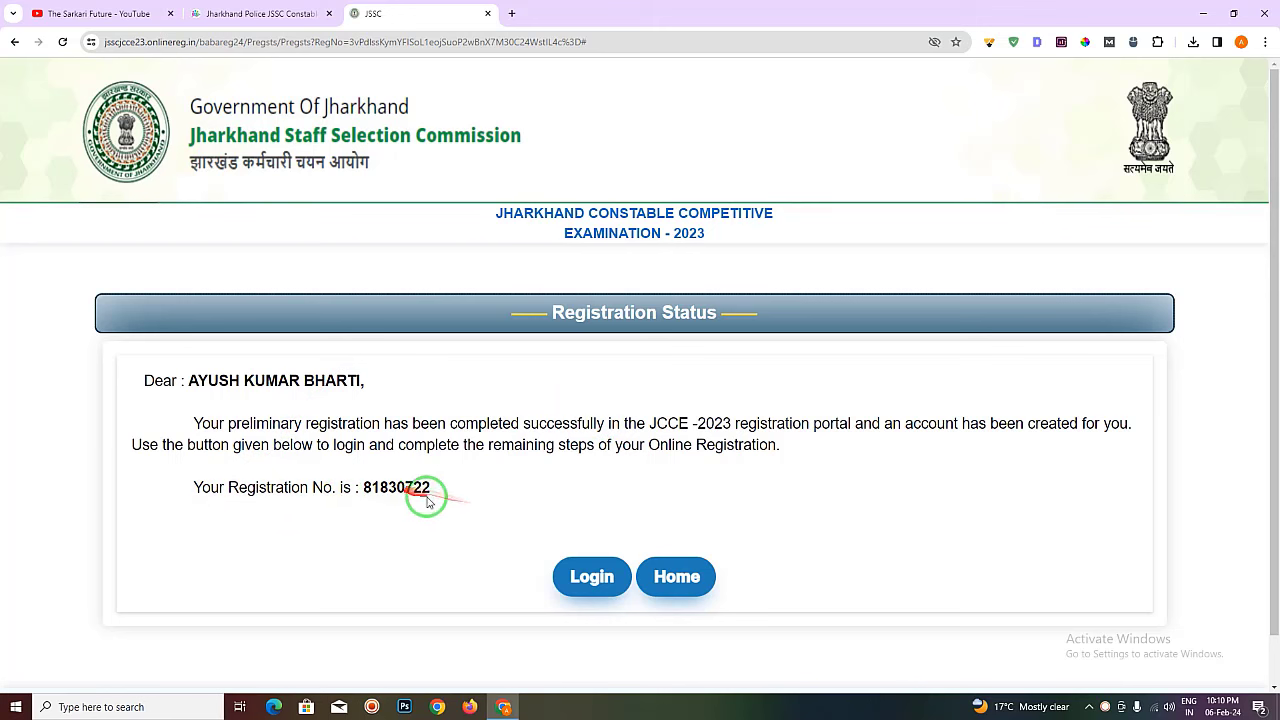
{"action": "left_click", "coordinate": [601, 584]}
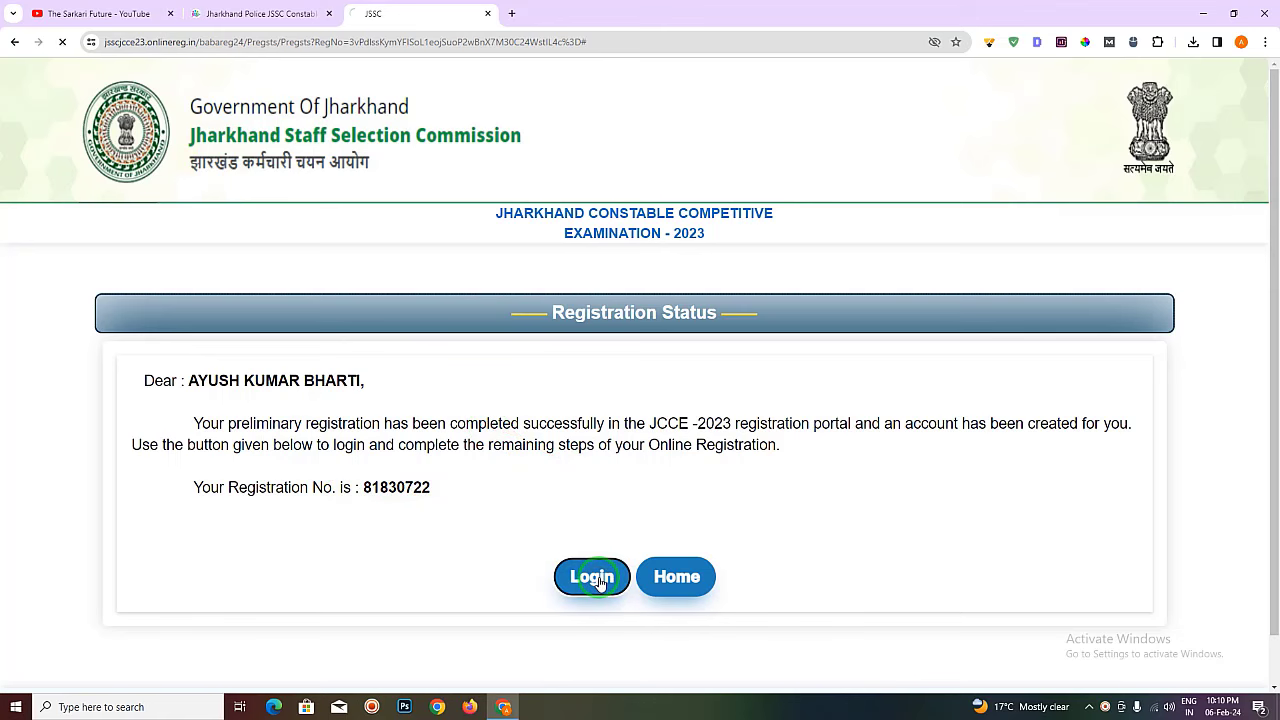
{"action": "left_click", "coordinate": [695, 401]}
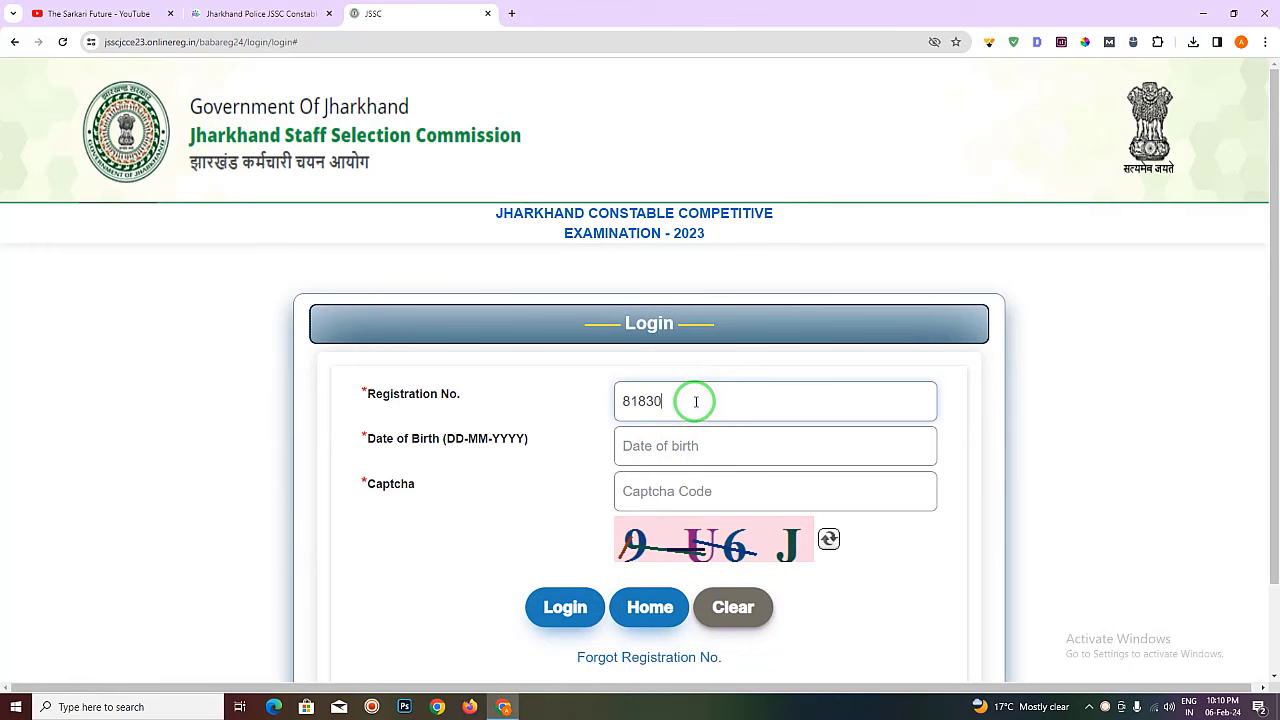
{"action": "left_click", "coordinate": [693, 444]}
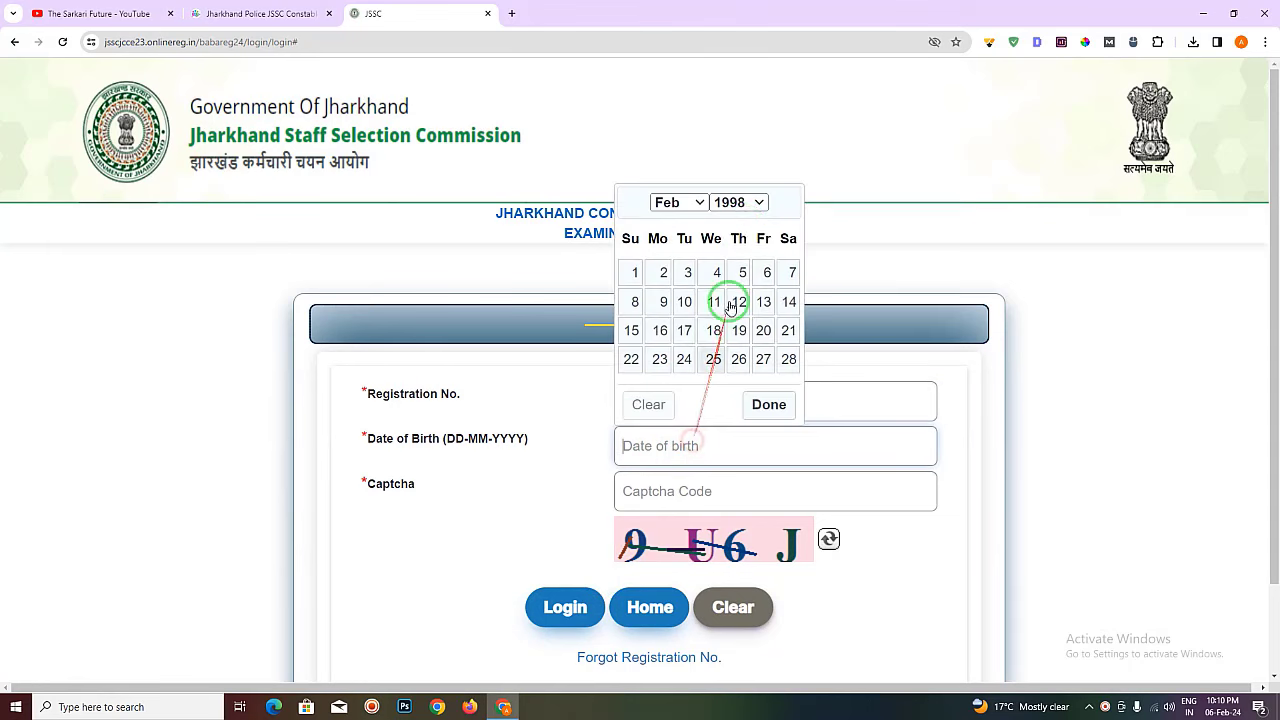